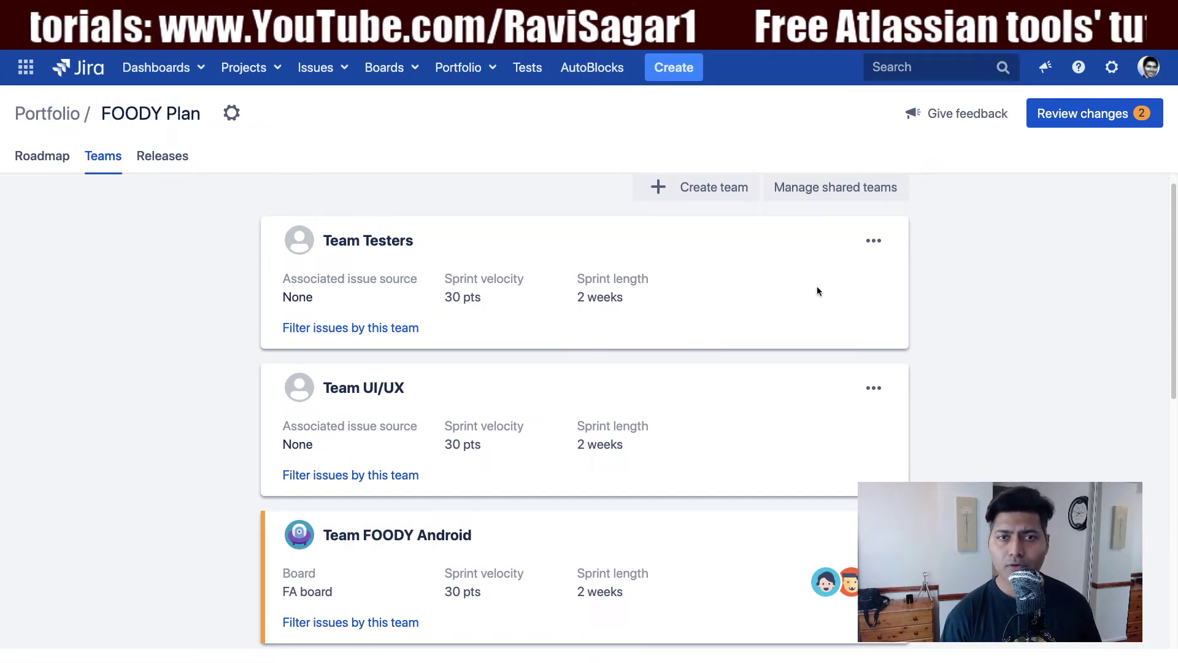
Step: Create a new team named 'Team Website' with the FW board as its issue source
{"action": "left_click", "coordinate": [703, 199]}
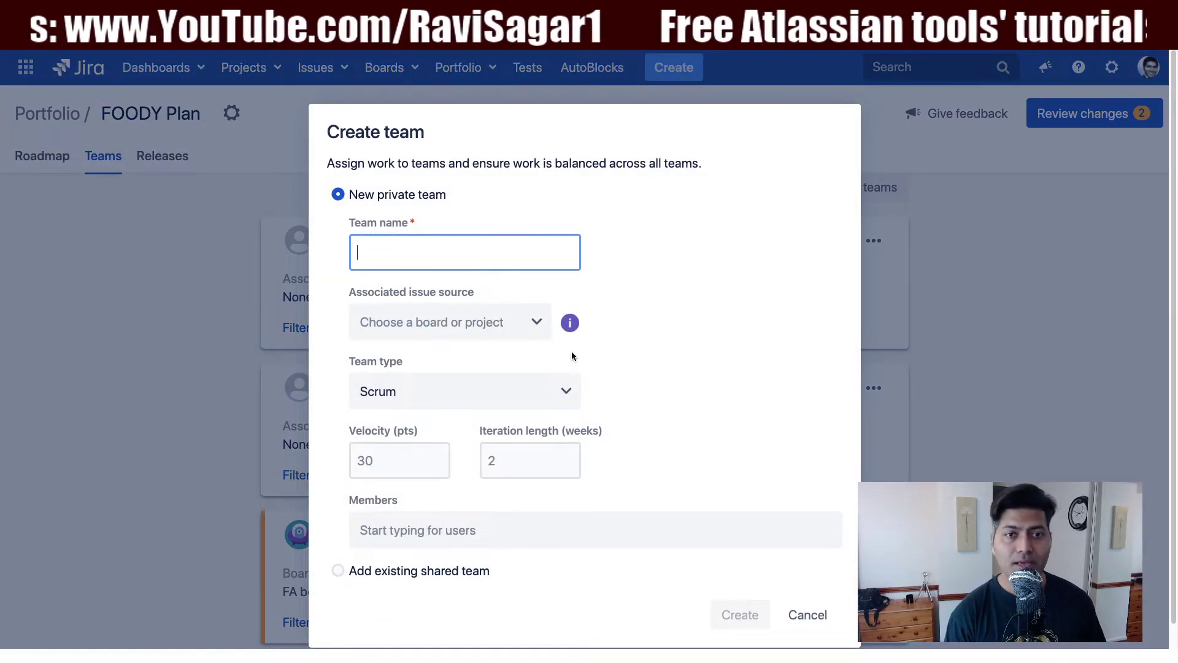
{"action": "left_click", "coordinate": [528, 321]}
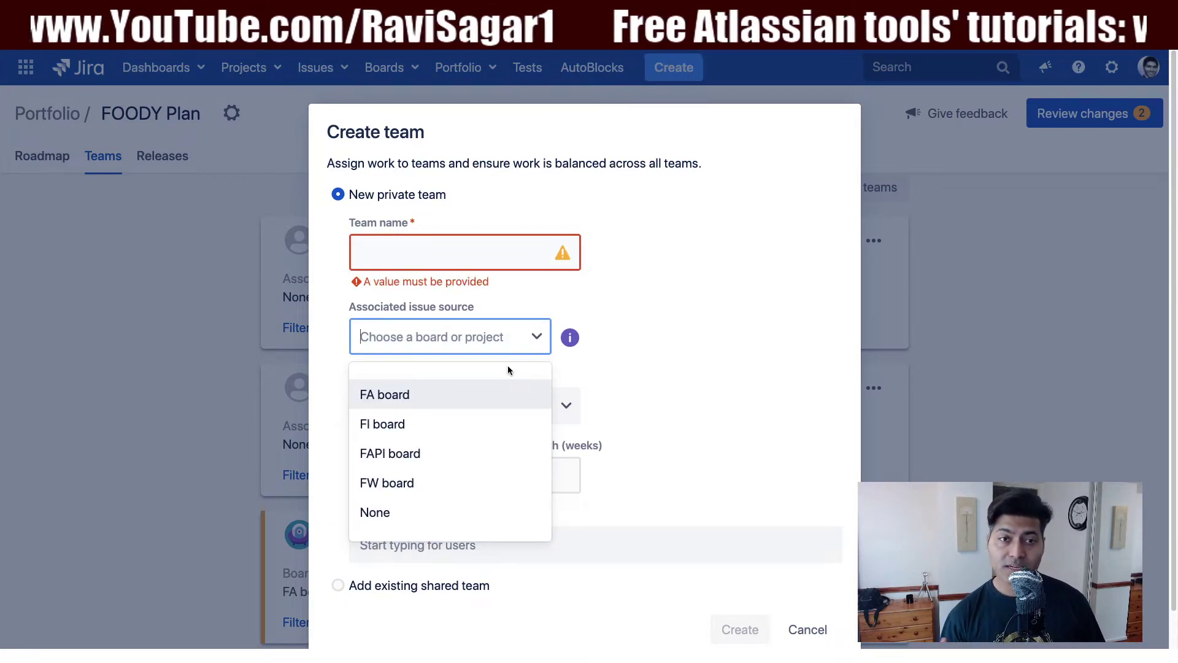
{"action": "left_click", "coordinate": [634, 336]}
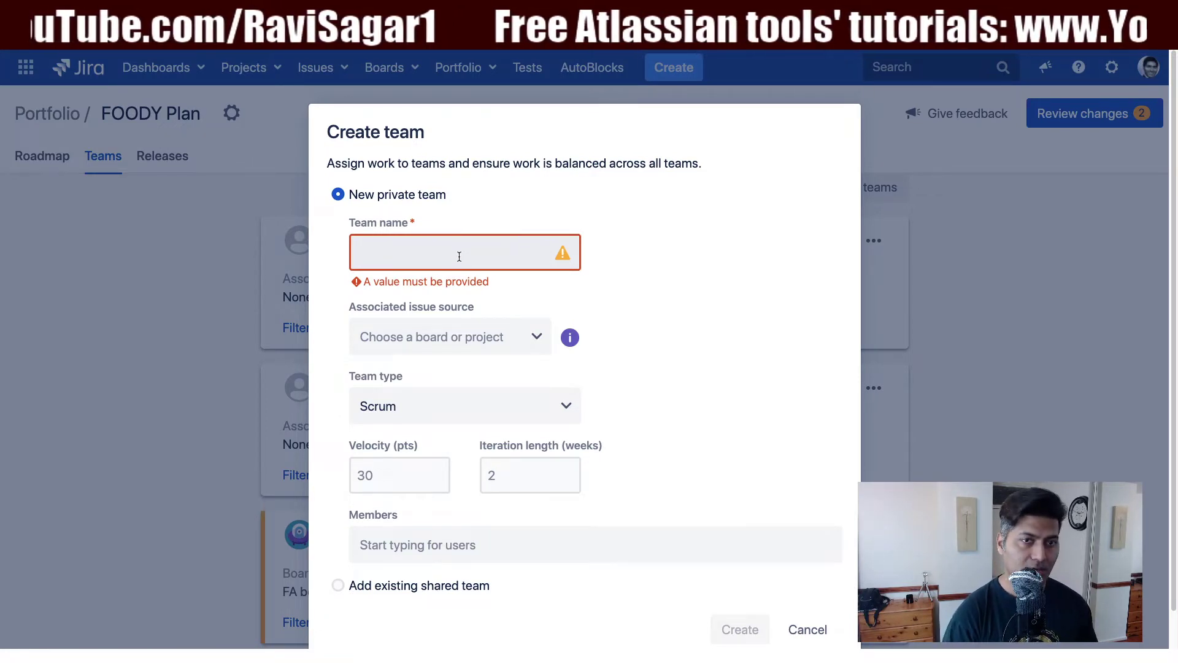
{"action": "left_click", "coordinate": [459, 257]}
{"action": "type", "text": "Website"}
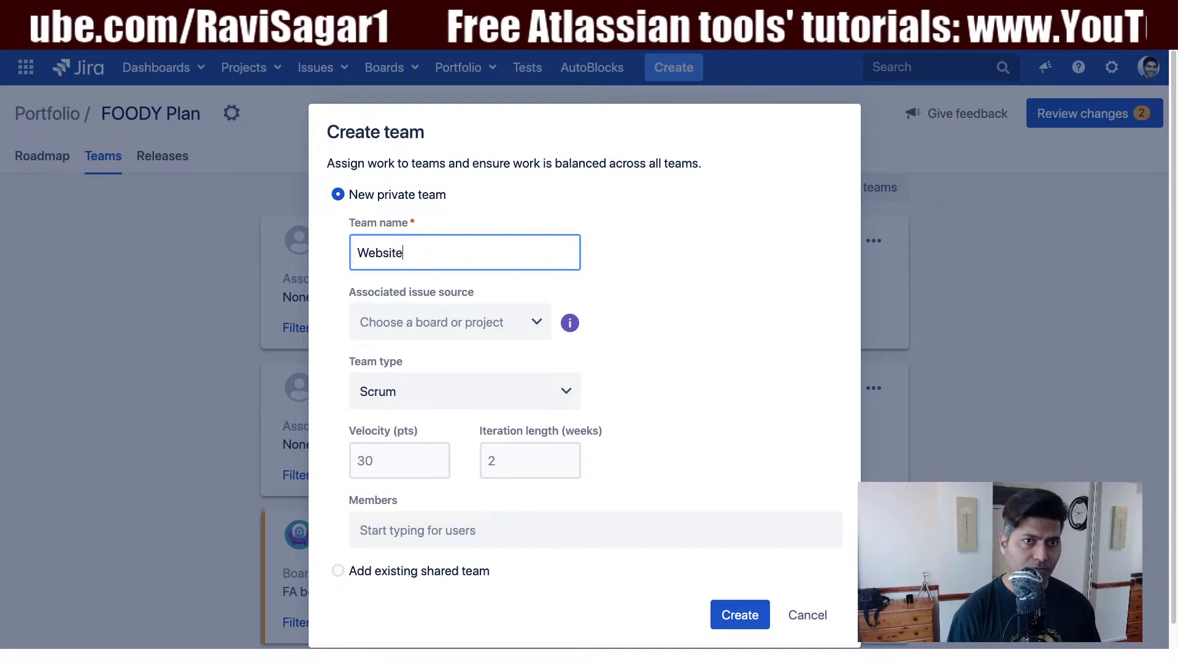
{"action": "type", "text": "Team"}
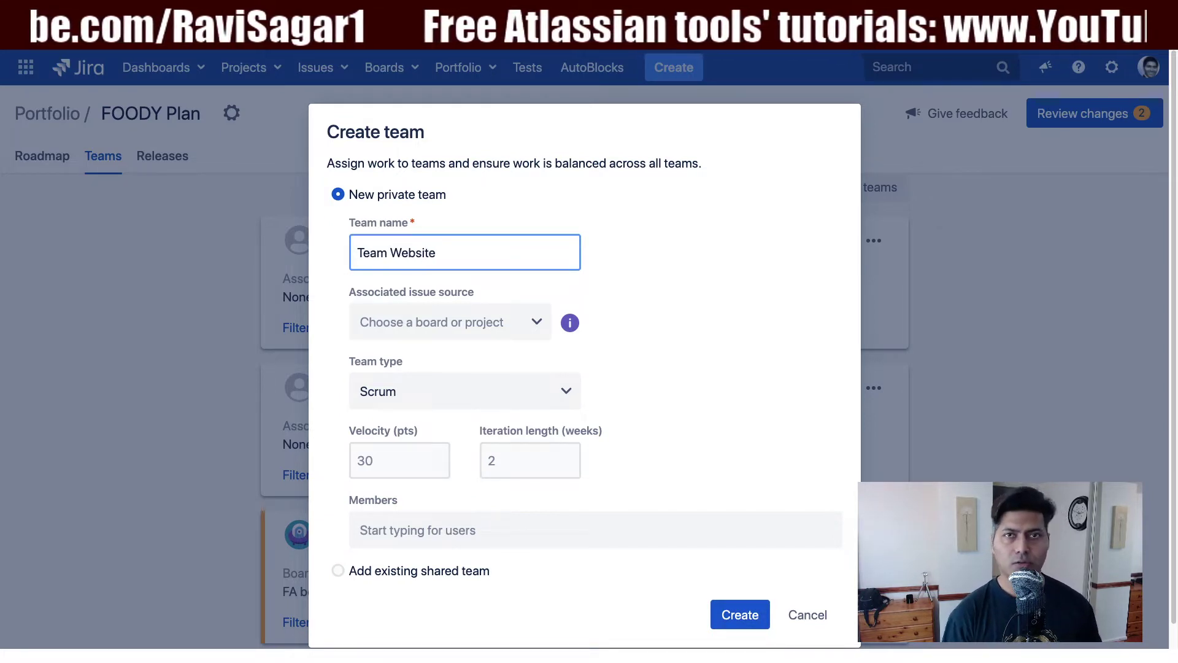
{"action": "left_click", "coordinate": [525, 323]}
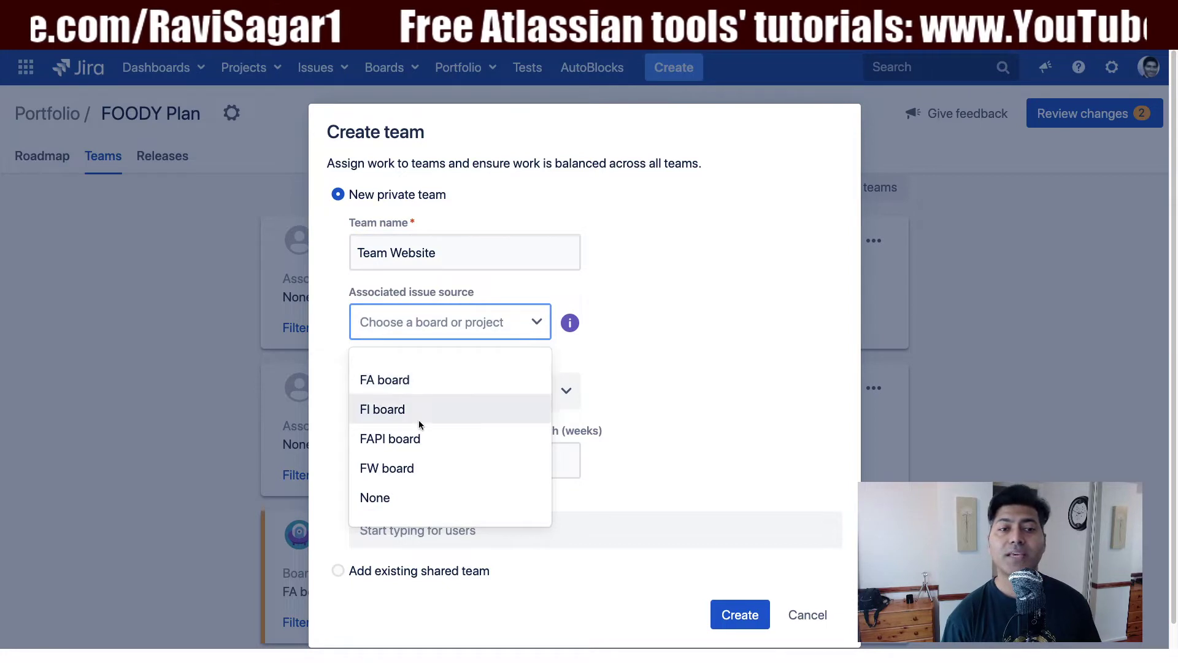
{"action": "left_click", "coordinate": [409, 469]}
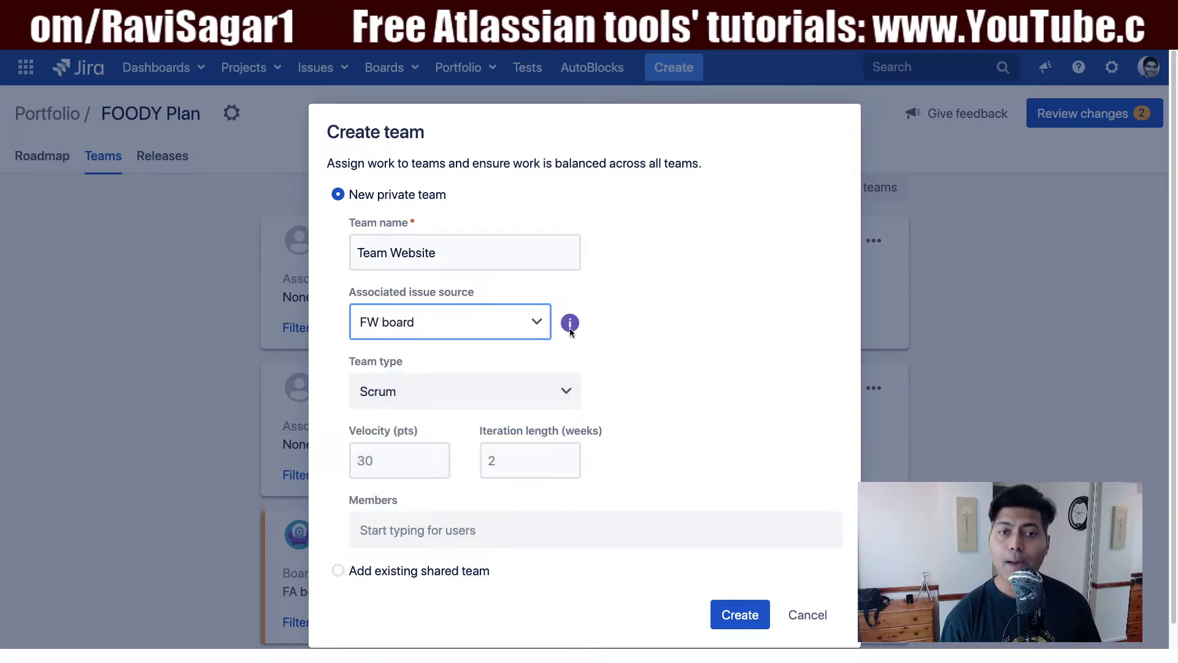
{"action": "mouse_move", "coordinate": [570, 331]}
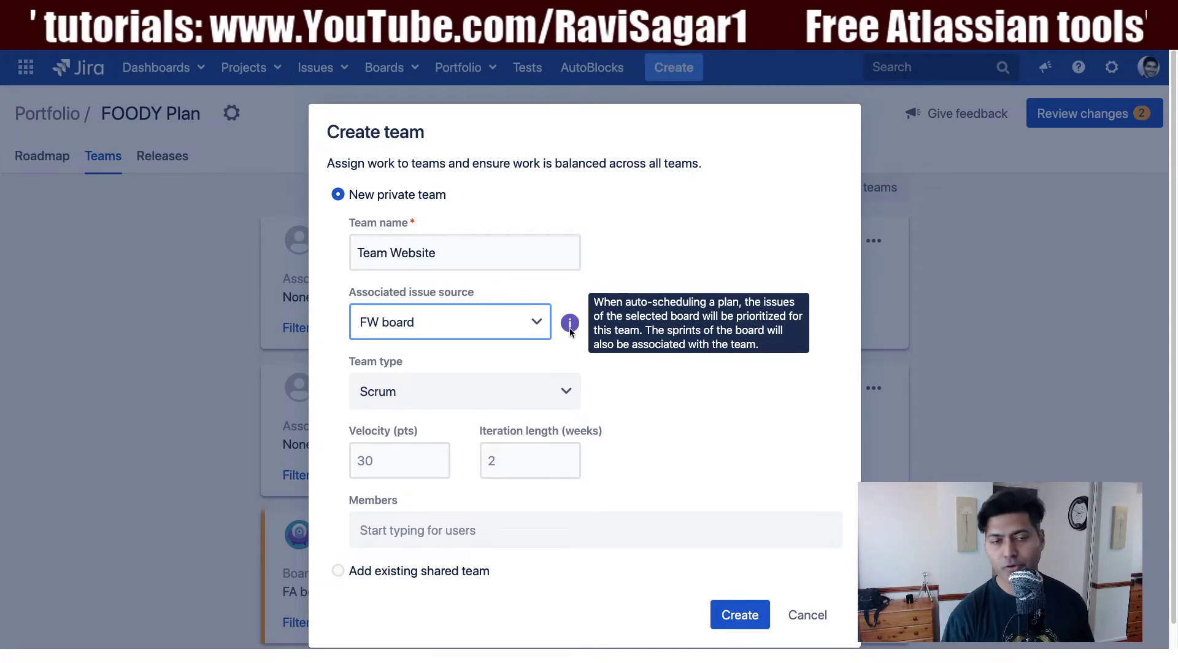
{"action": "left_click", "coordinate": [553, 397]}
{"action": "left_click", "coordinate": [393, 479]}
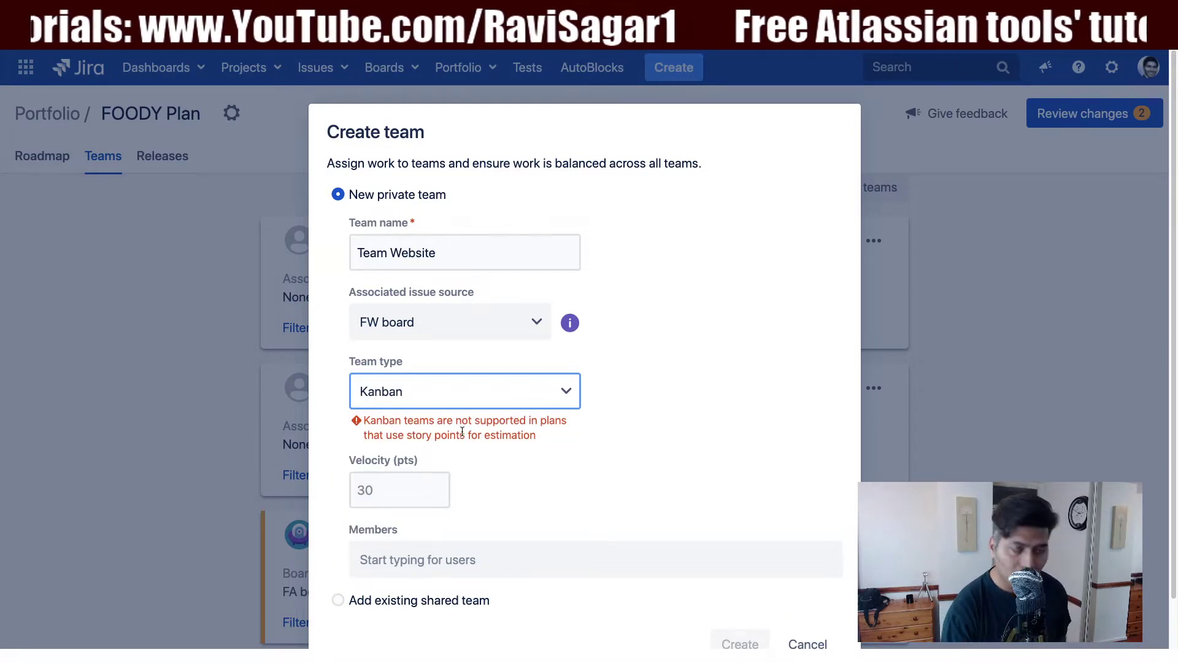
{"action": "left_click", "coordinate": [484, 391]}
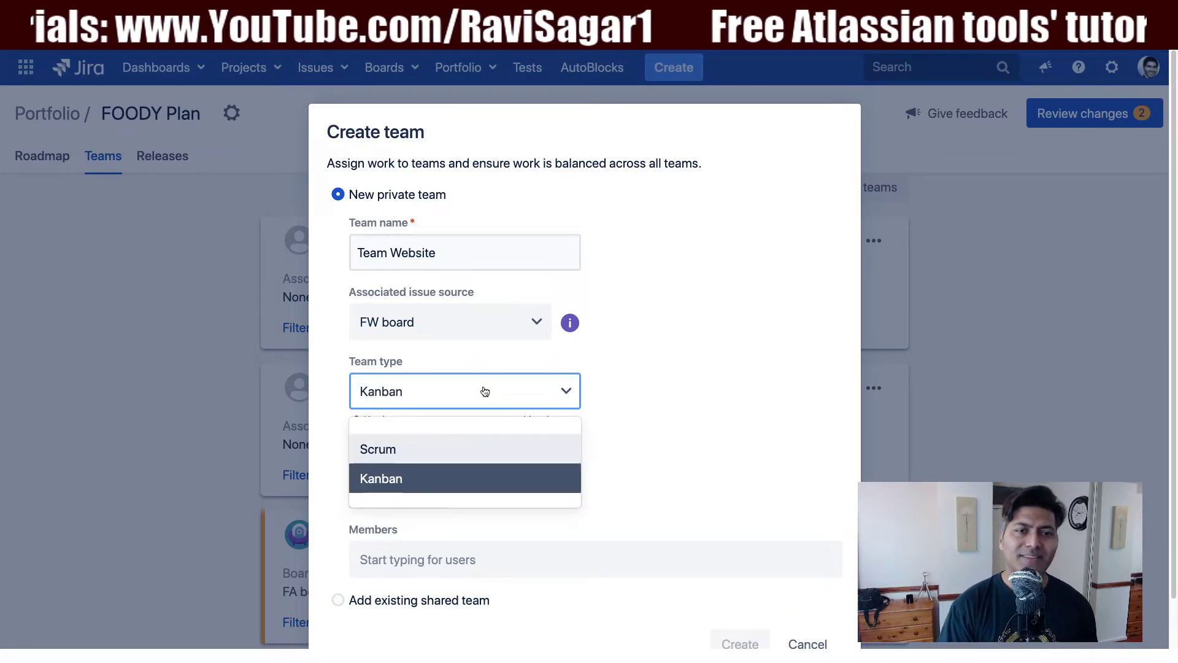
{"action": "left_click", "coordinate": [426, 449]}
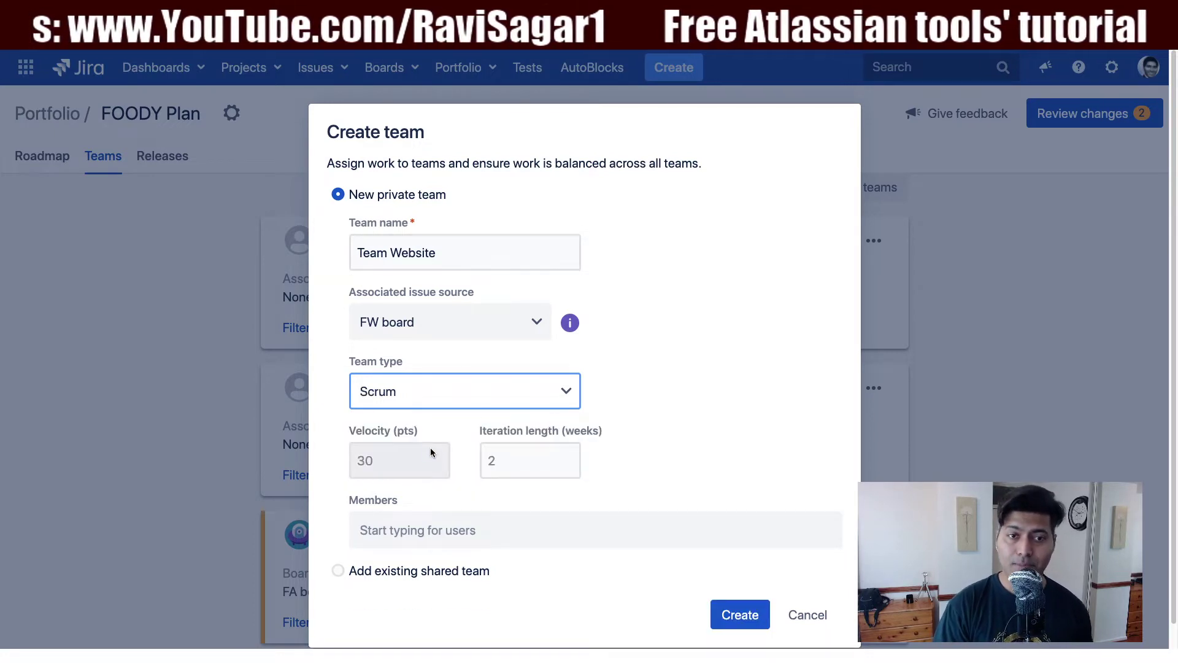
{"action": "left_click", "coordinate": [490, 390]}
{"action": "left_click", "coordinate": [437, 477]}
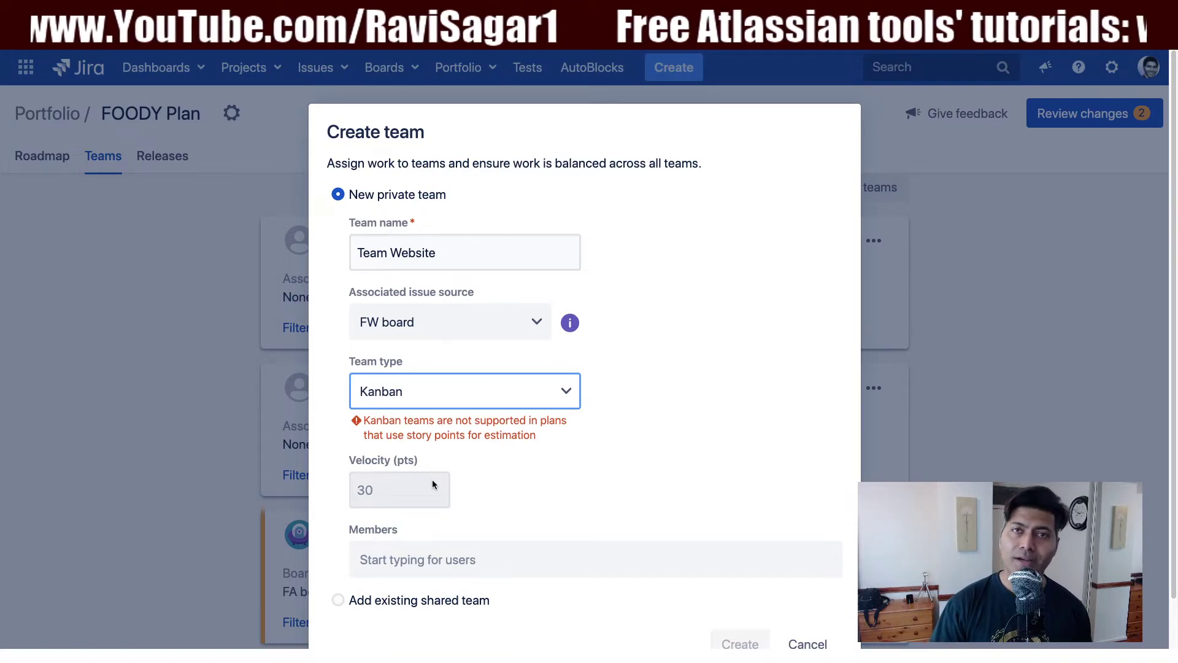
{"action": "left_click", "coordinate": [473, 392]}
{"action": "left_click", "coordinate": [420, 450]}
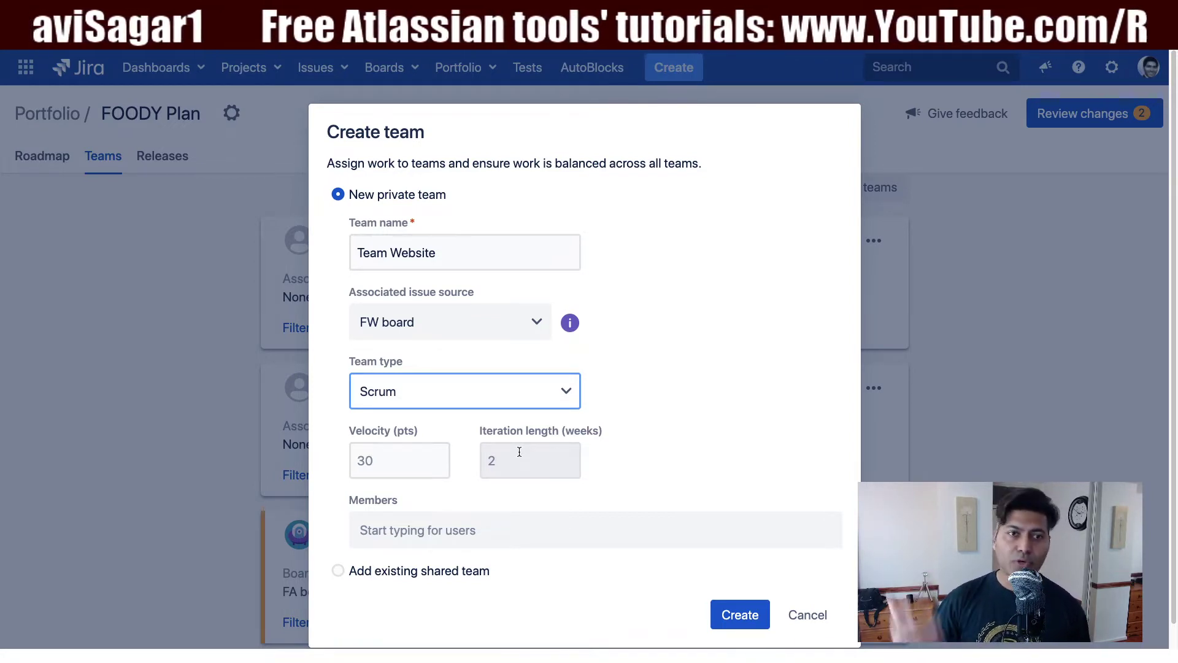
{"action": "left_click", "coordinate": [388, 463]}
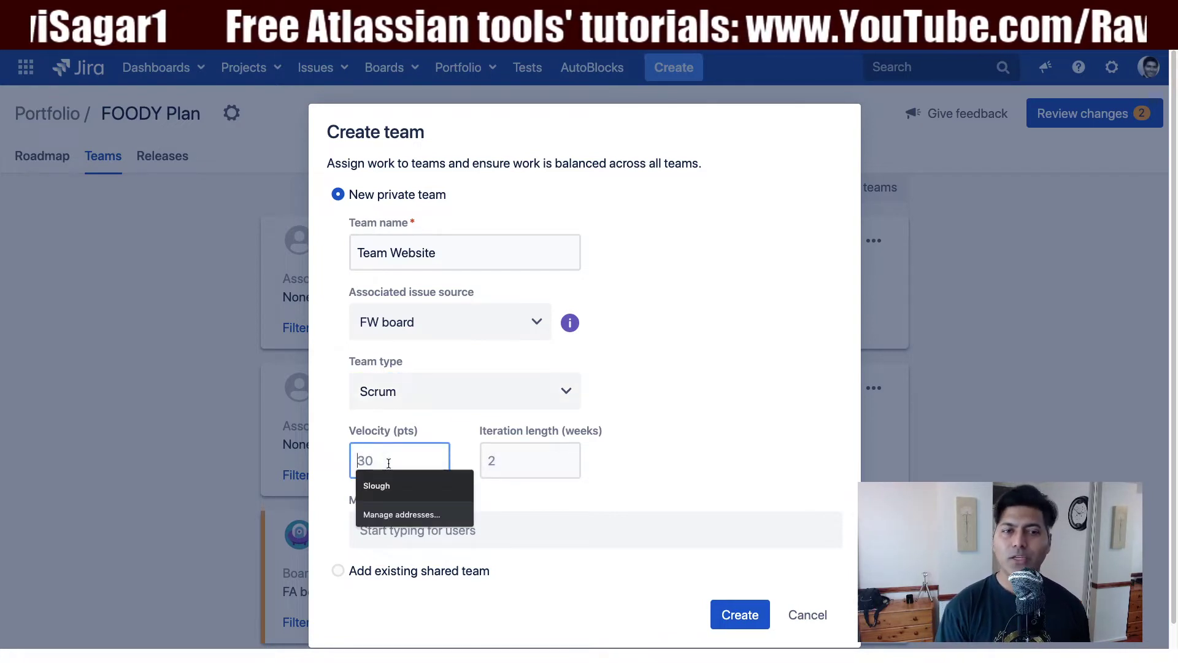
{"action": "left_click_drag", "start_coordinate": [318, 431], "coordinate": [334, 437]}
{"action": "left_click", "coordinate": [334, 435]}
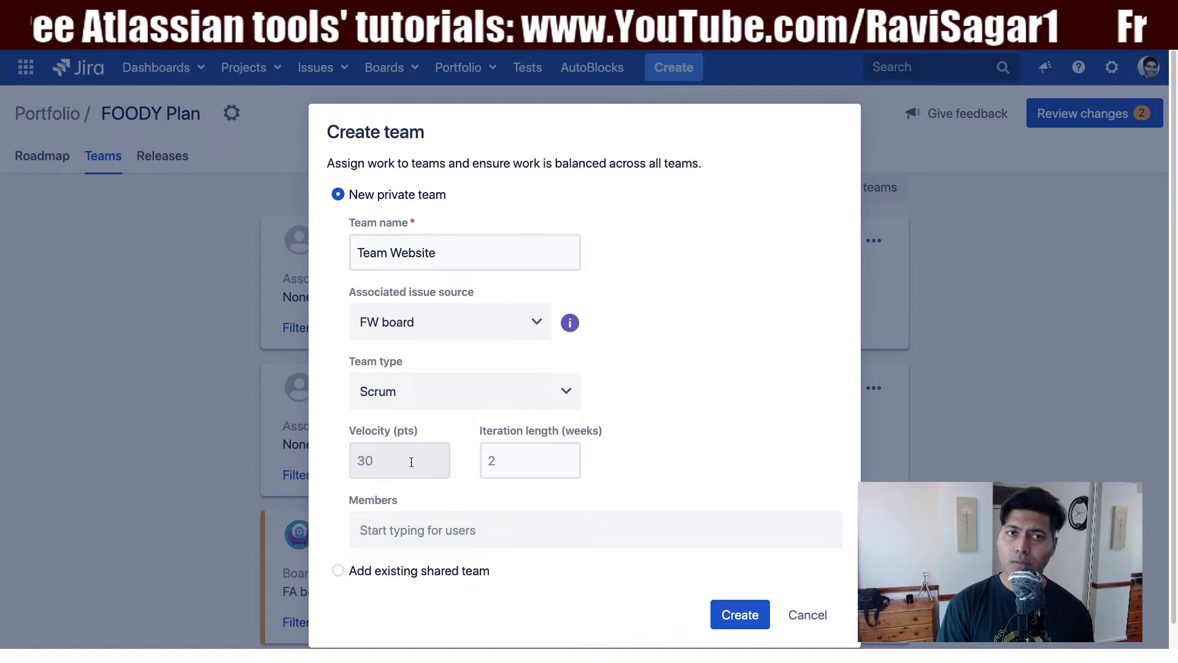
{"action": "left_click", "coordinate": [338, 571]}
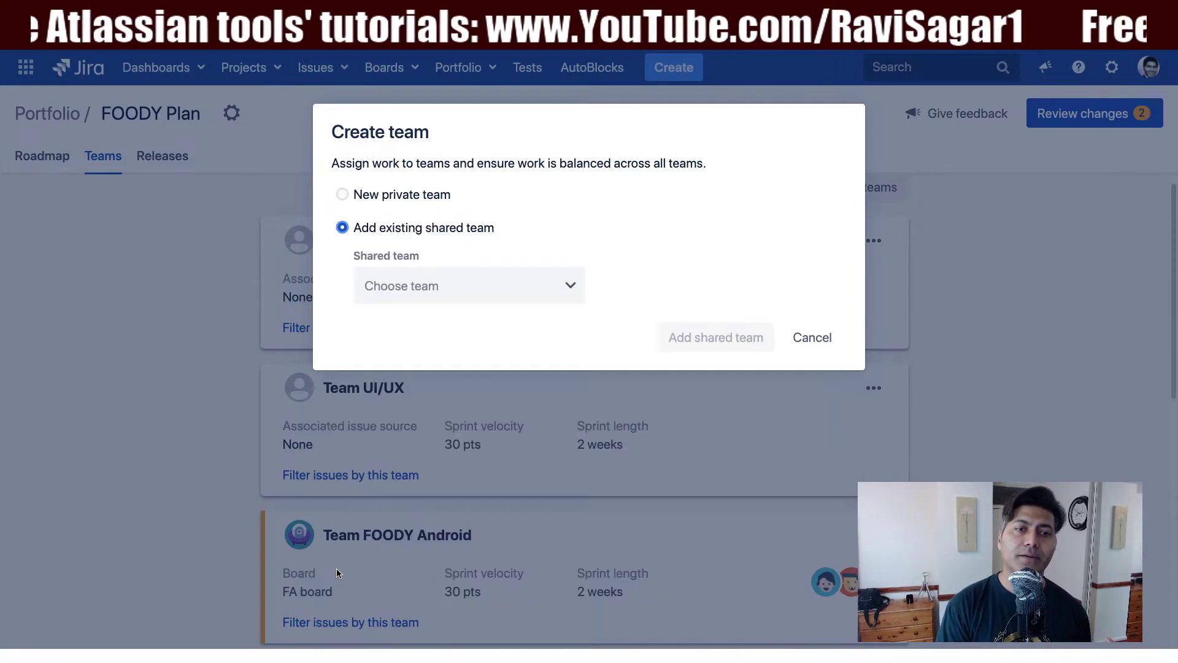
Step: Cancel the Team Website draft, since no shared teams are available, and open Team Testers' actions
{"action": "left_click", "coordinate": [558, 301]}
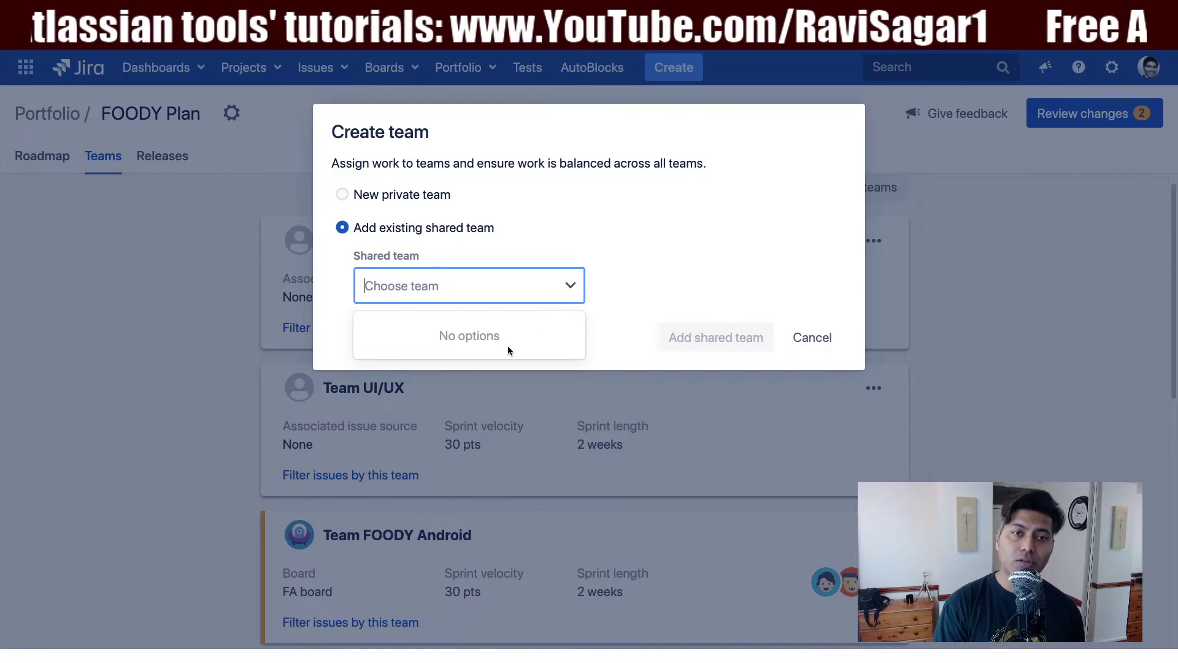
{"action": "left_click", "coordinate": [807, 339]}
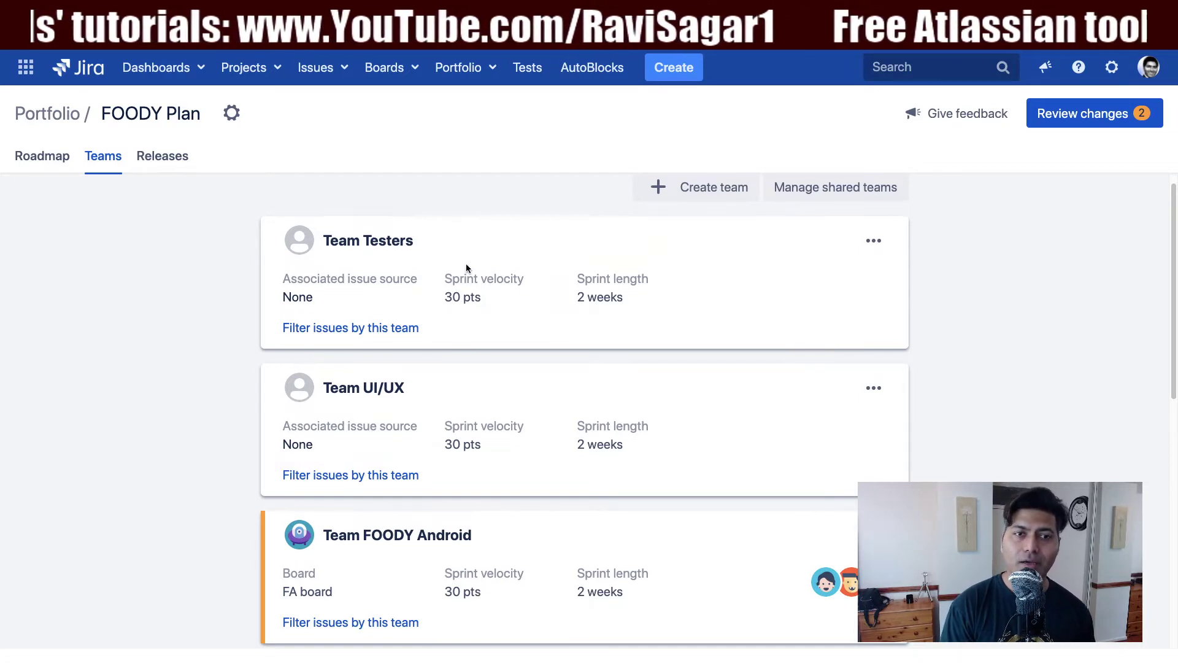
{"action": "left_click", "coordinate": [874, 242]}
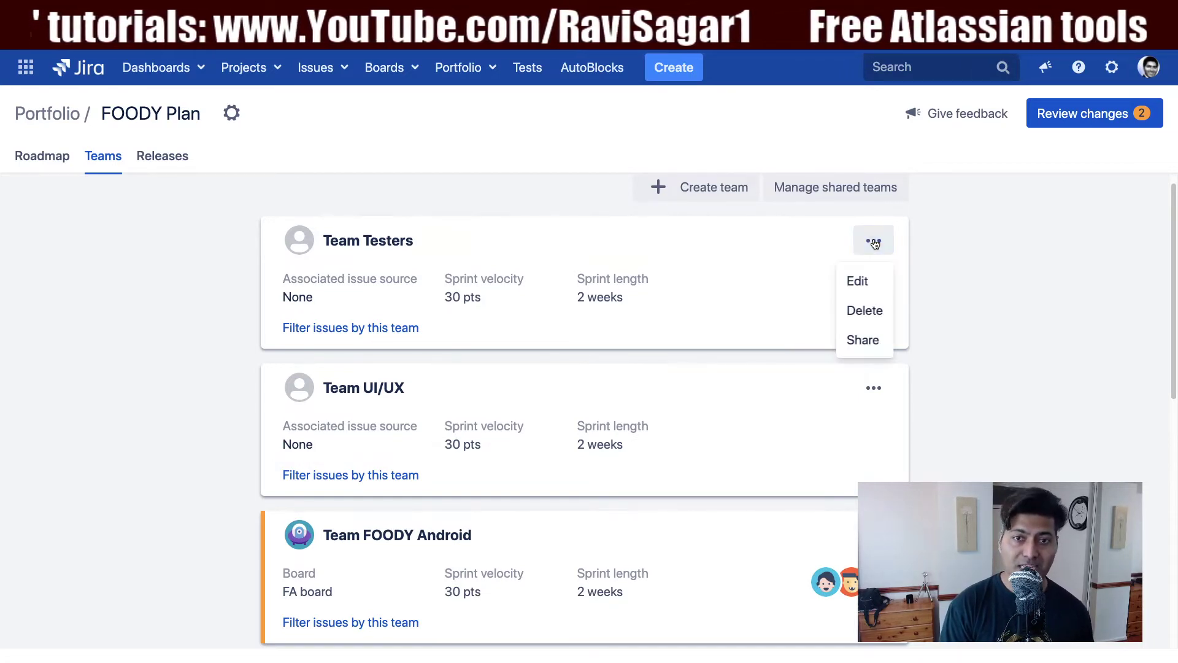
Step: Add the two 'tester' users as Team Testers members and save the team
{"action": "left_click", "coordinate": [858, 282]}
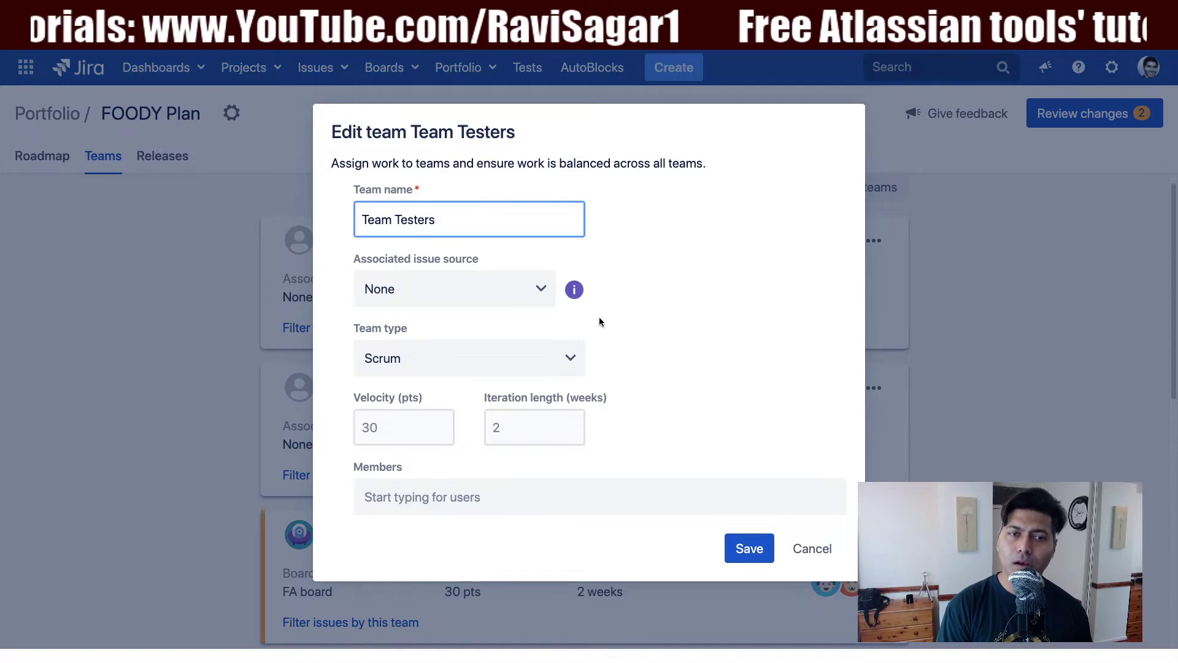
{"action": "left_click", "coordinate": [432, 500]}
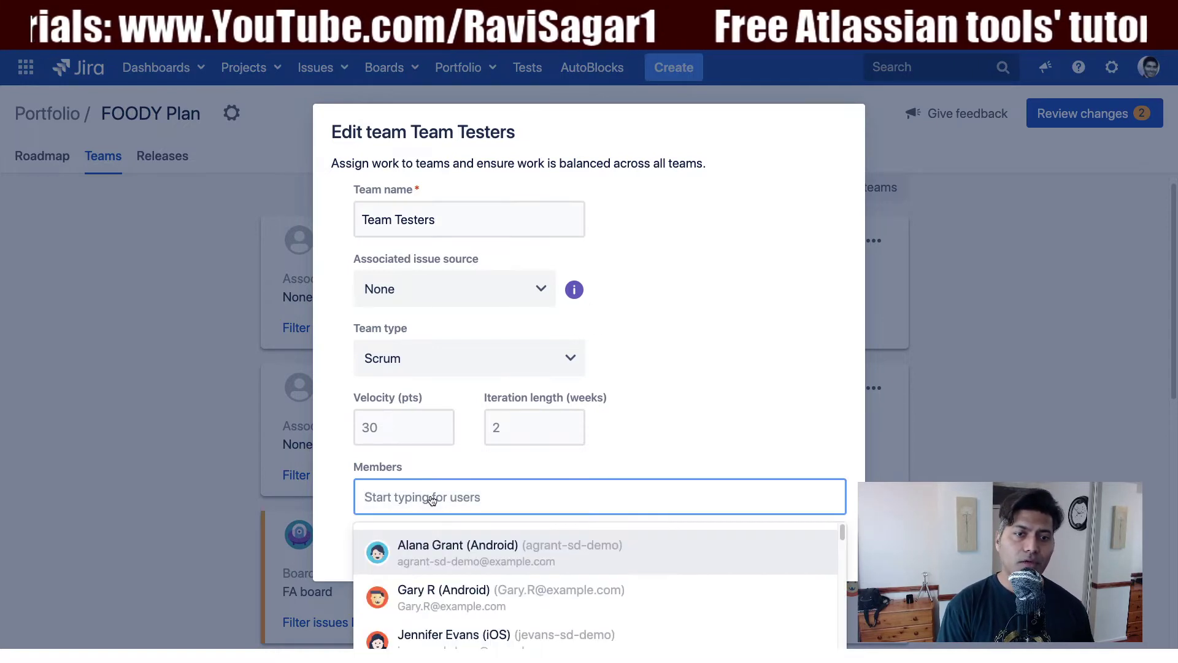
{"action": "type", "text": "tes"}
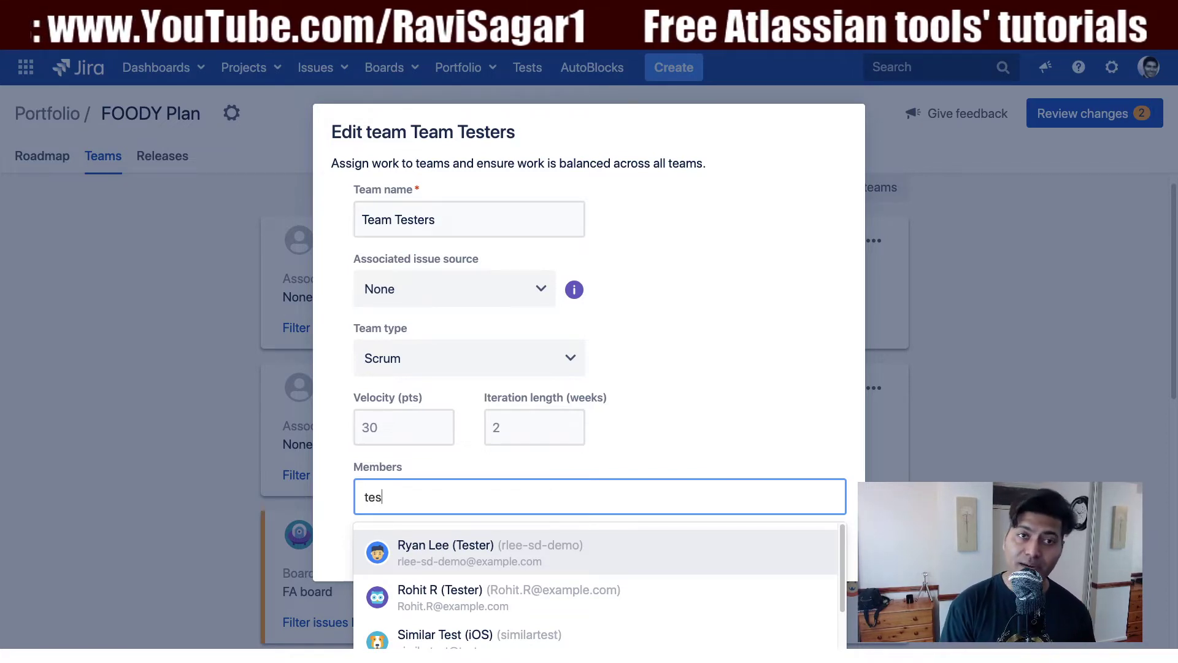
{"action": "left_click", "coordinate": [470, 546]}
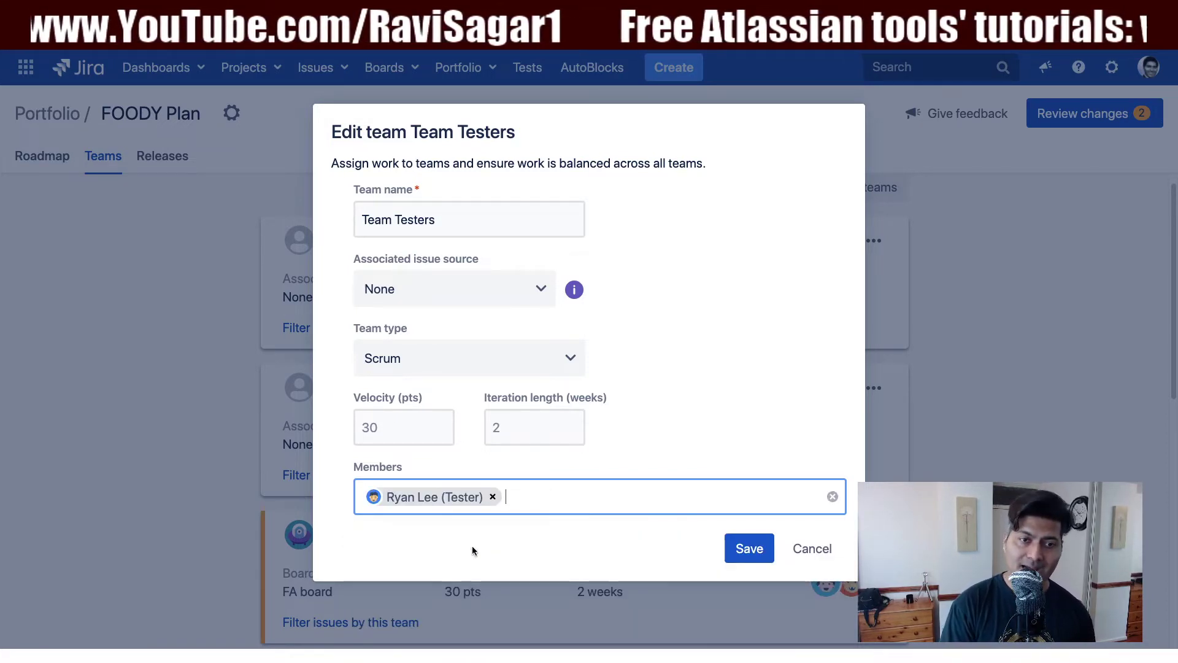
{"action": "type", "text": "tester"}
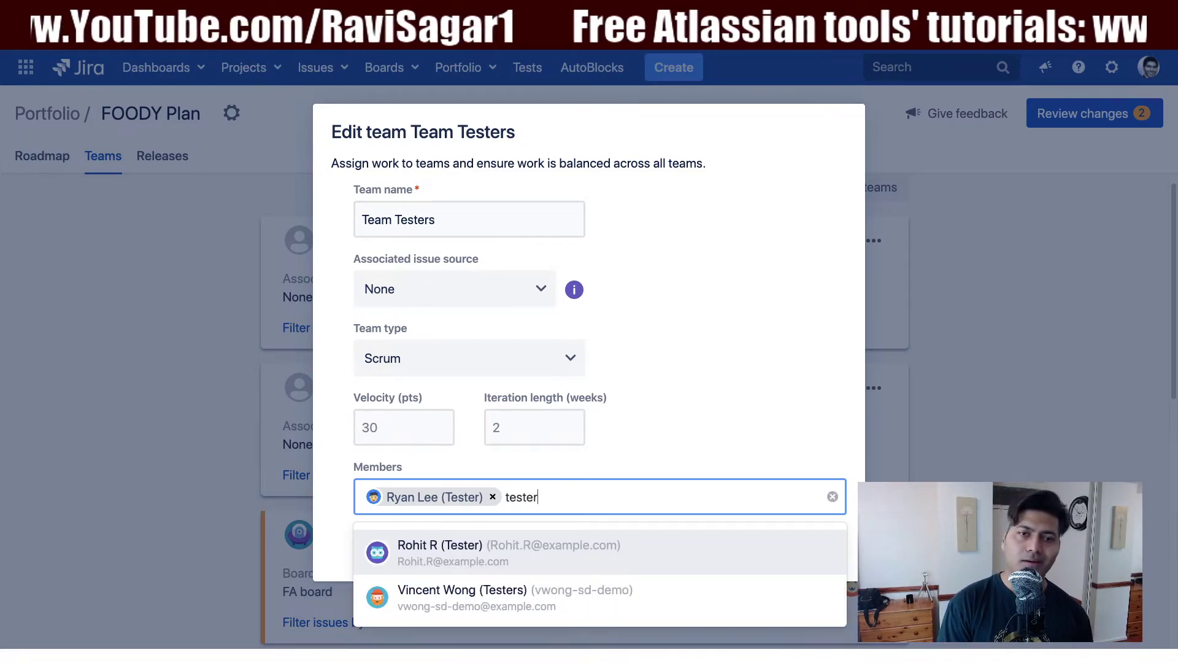
{"action": "left_click", "coordinate": [484, 563]}
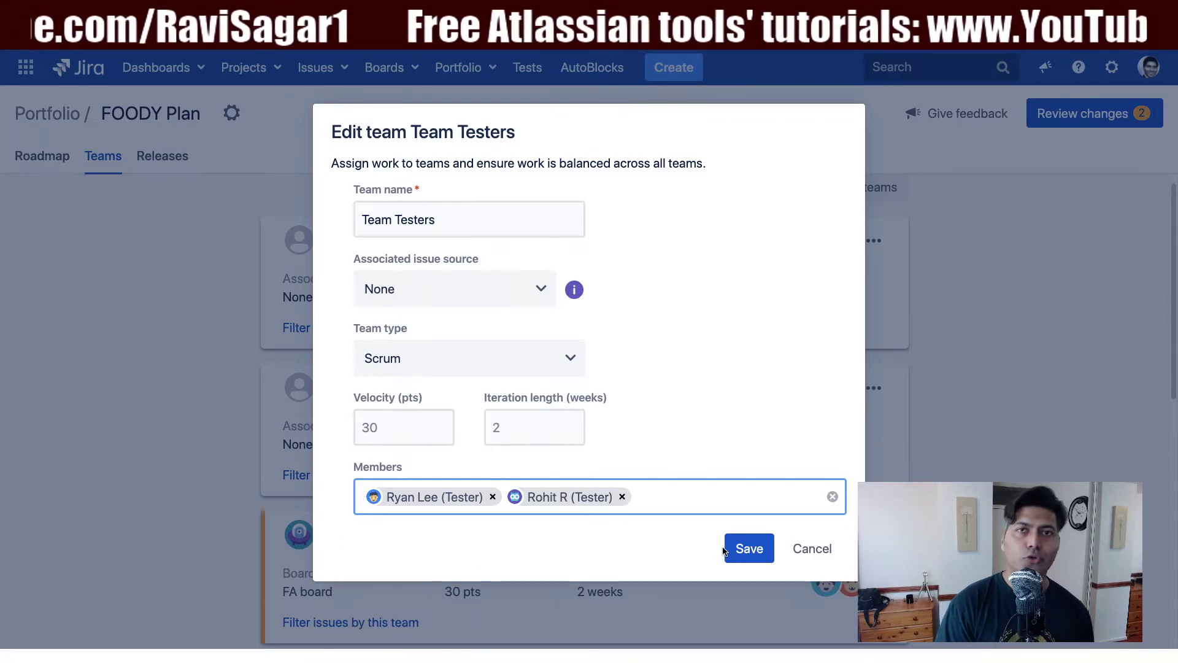
{"action": "left_click", "coordinate": [742, 508]}
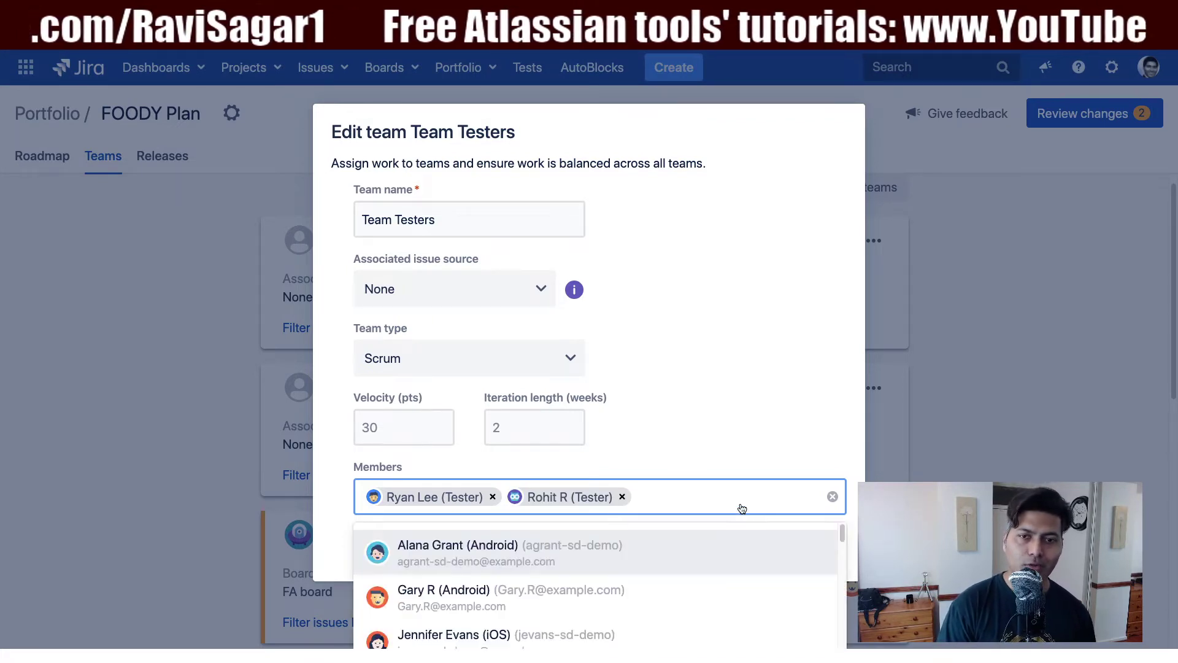
{"action": "left_click", "coordinate": [724, 452]}
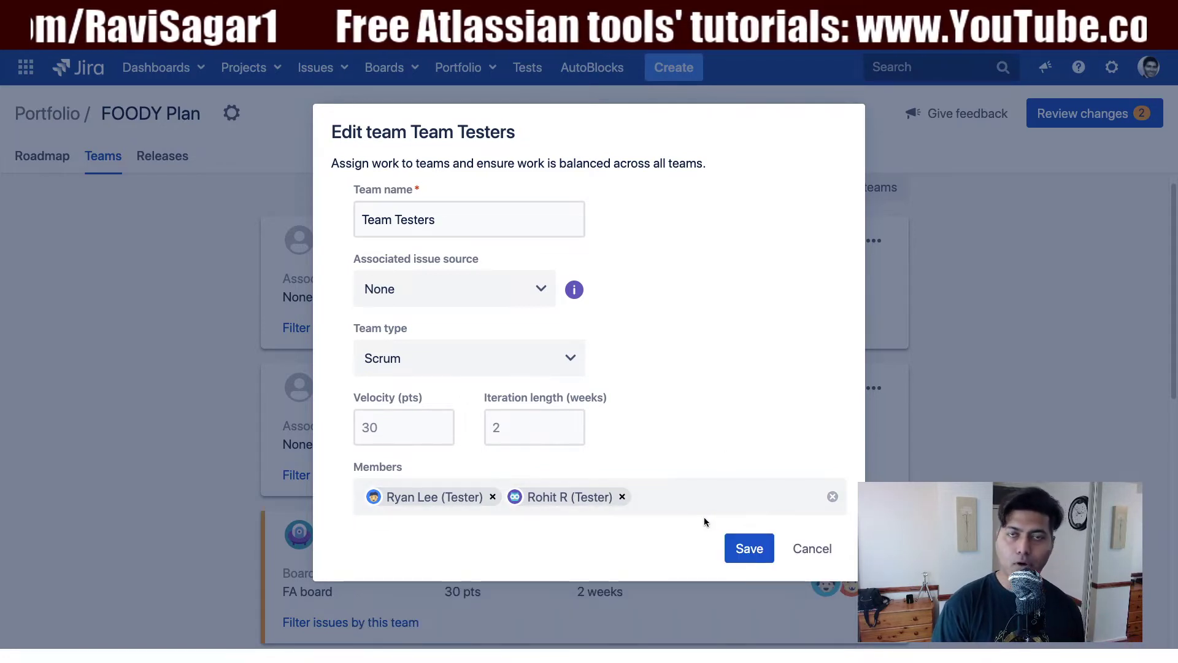
{"action": "left_click", "coordinate": [744, 552]}
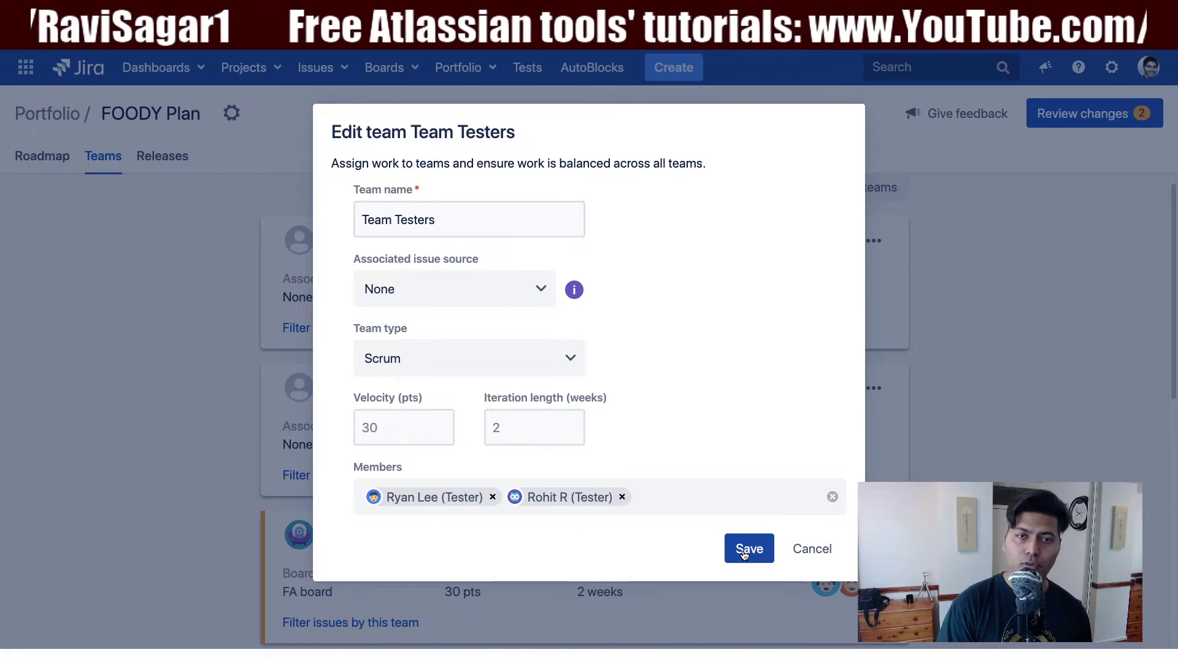
{"action": "left_click", "coordinate": [744, 552]}
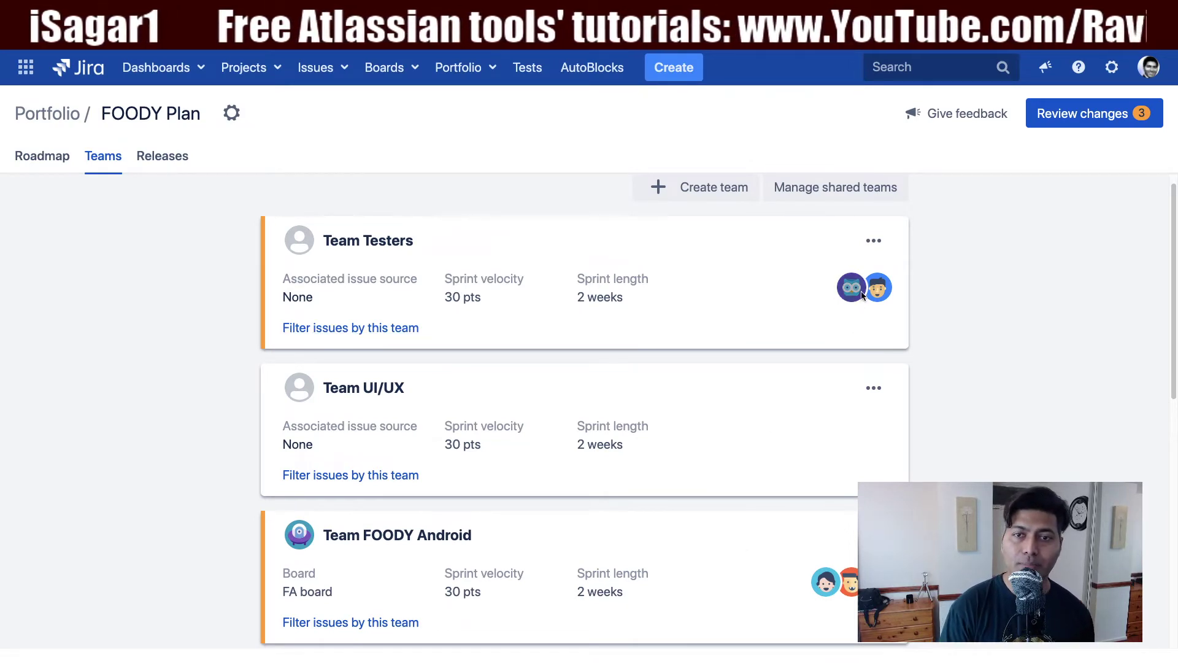
Step: Check that Team Testers still has its two members, closing the Edit dialog without changes
{"action": "mouse_move", "coordinate": [857, 296]}
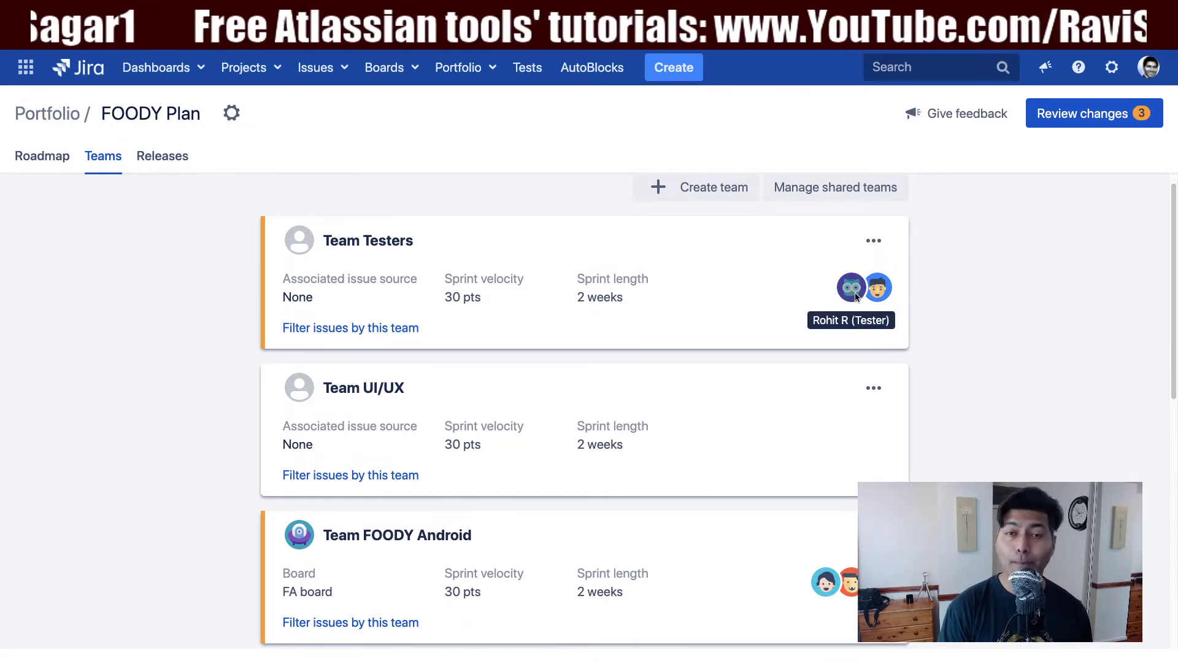
{"action": "left_click", "coordinate": [874, 237]}
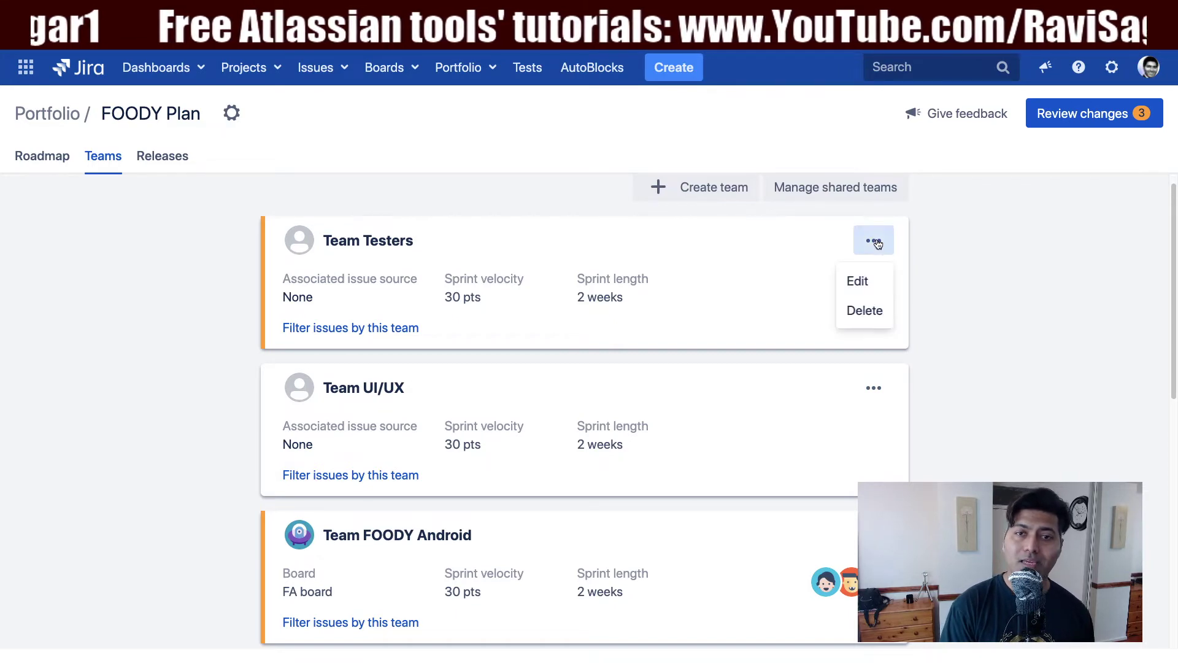
{"action": "left_click", "coordinate": [859, 282]}
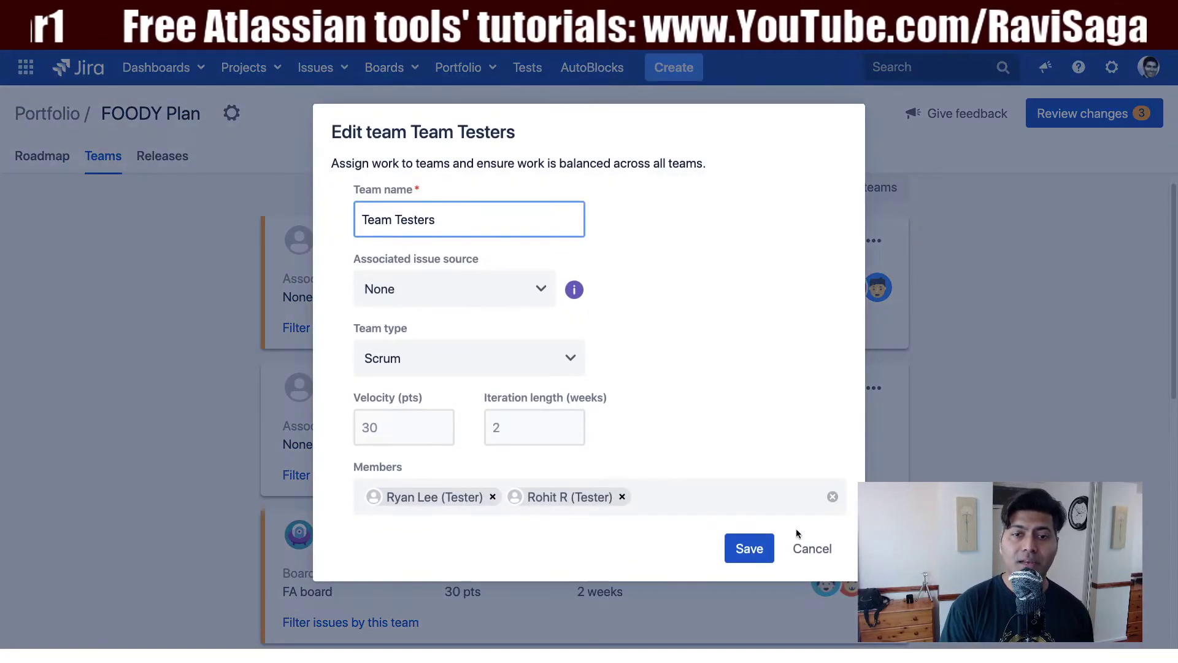
{"action": "left_click", "coordinate": [812, 546]}
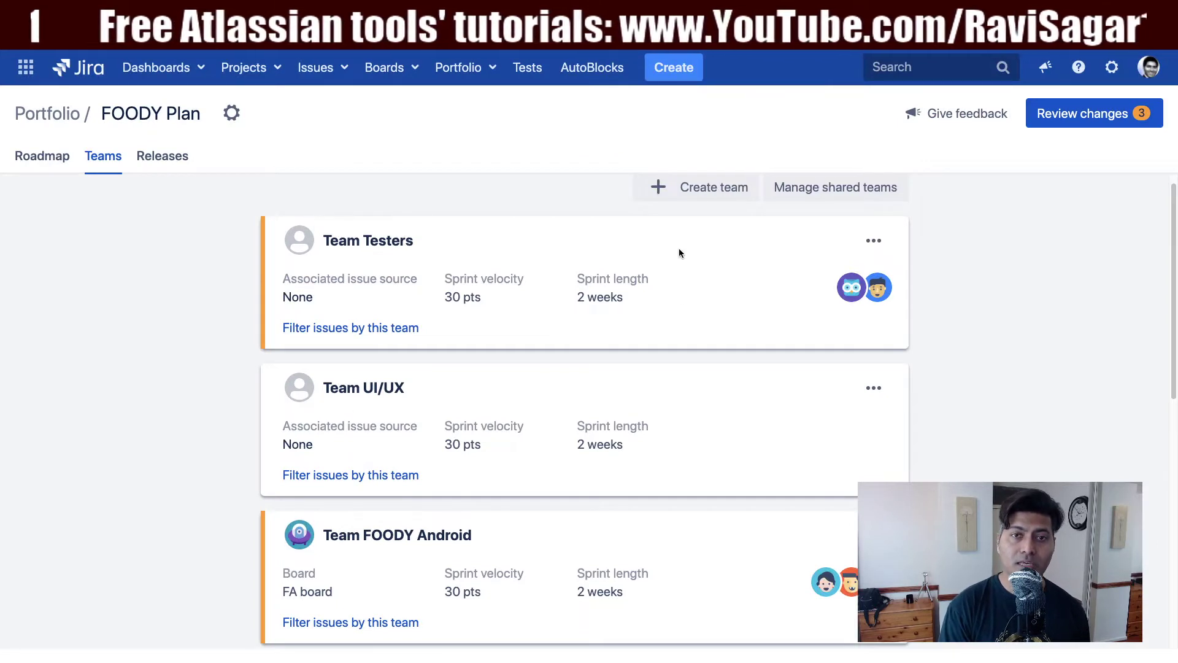
Step: Bring up the actions menu on the Team UI/UX card
{"action": "left_click", "coordinate": [882, 395]}
{"action": "left_click", "coordinate": [1010, 333]}
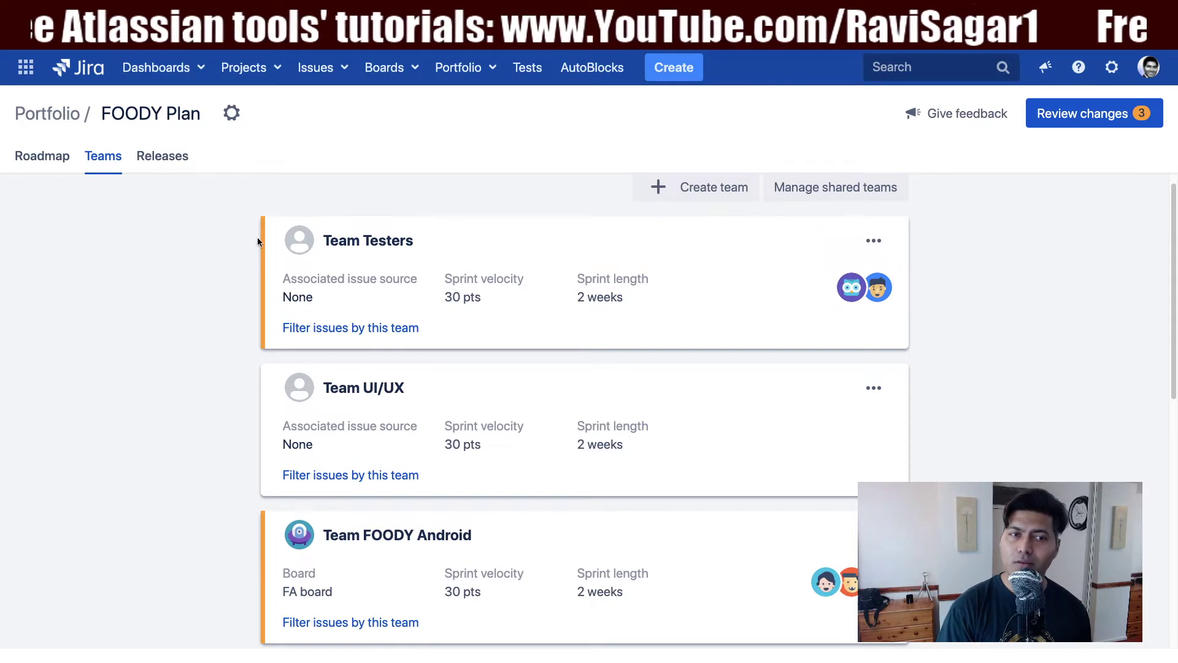
{"action": "mouse_move", "coordinate": [263, 254]}
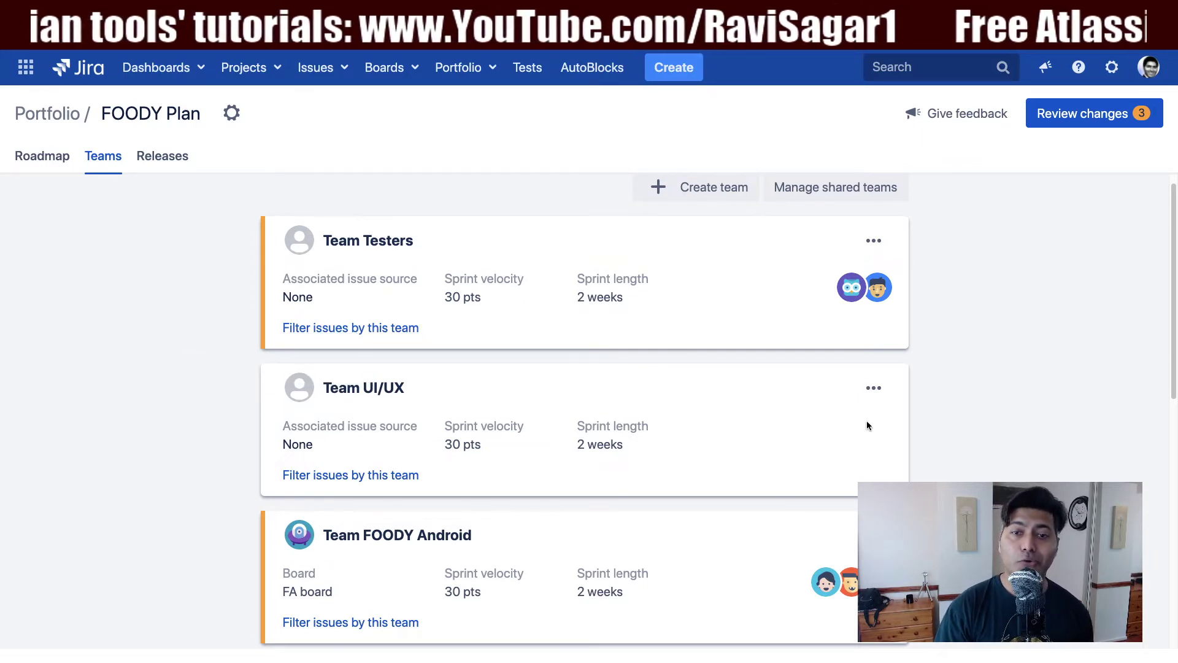
{"action": "left_click", "coordinate": [872, 396]}
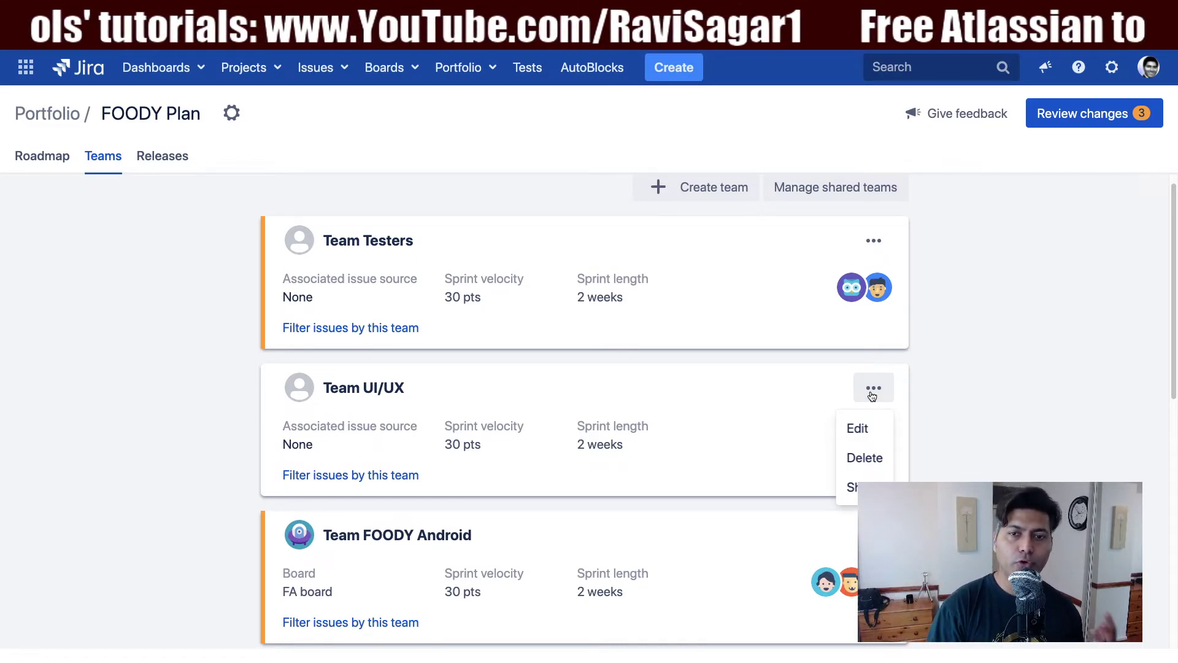
Step: Add two 'ui' users as members of Team UI/UX
{"action": "left_click", "coordinate": [863, 430]}
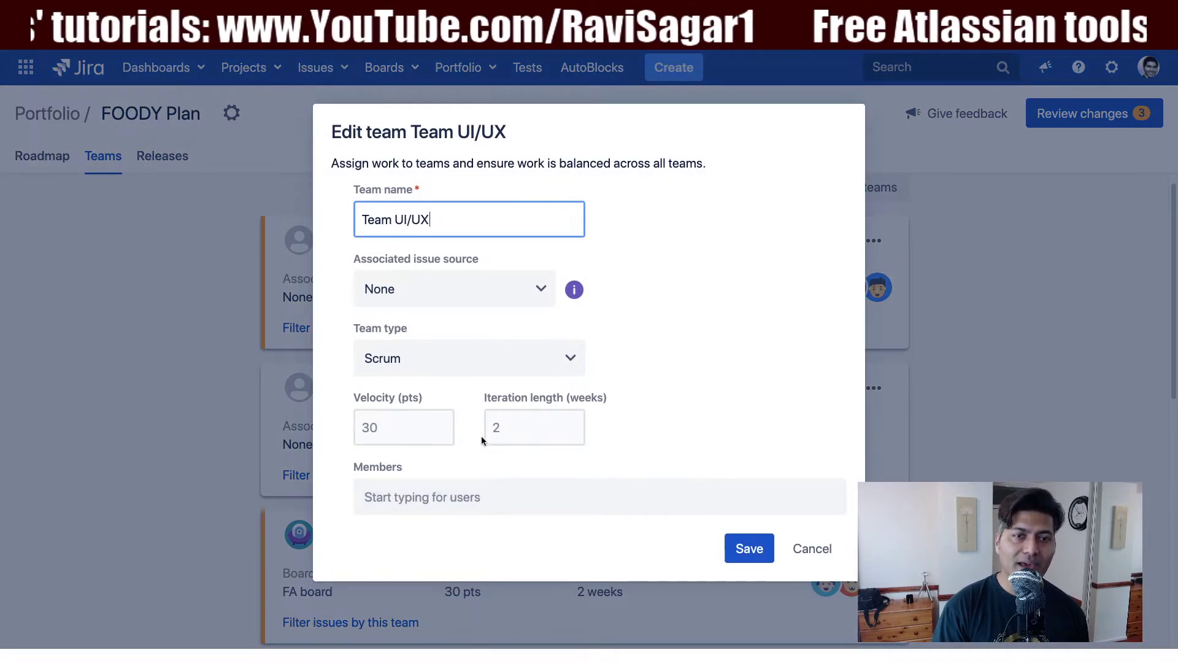
{"action": "left_click", "coordinate": [477, 496]}
{"action": "type", "text": "ui"}
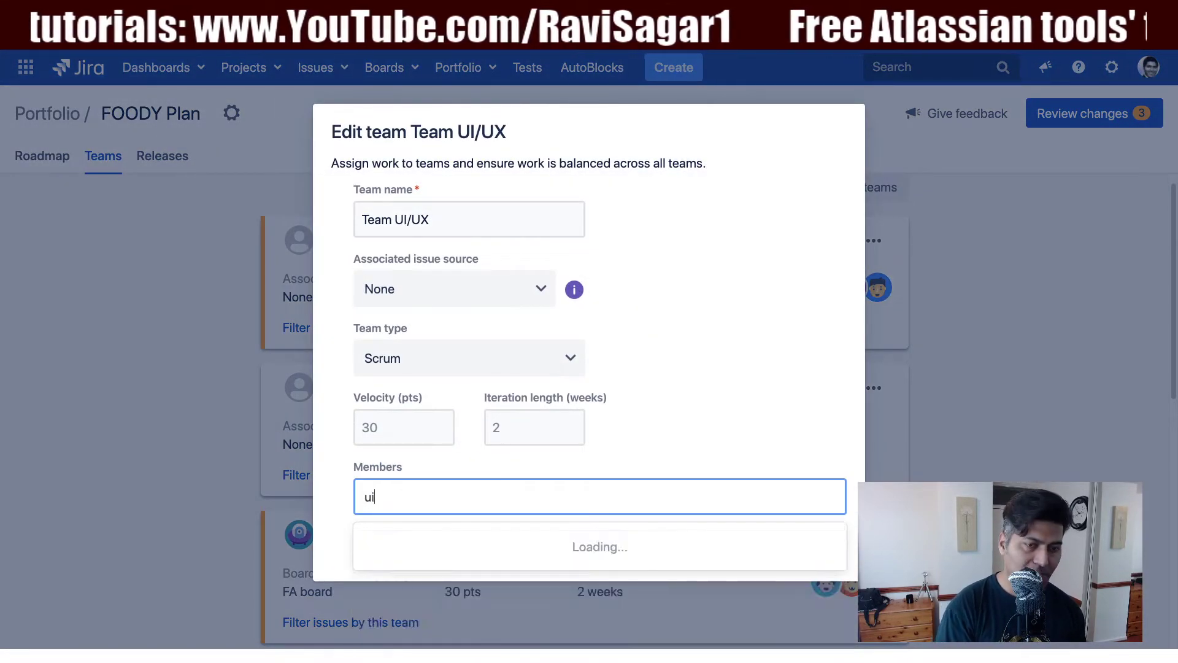
{"action": "left_click", "coordinate": [457, 548]}
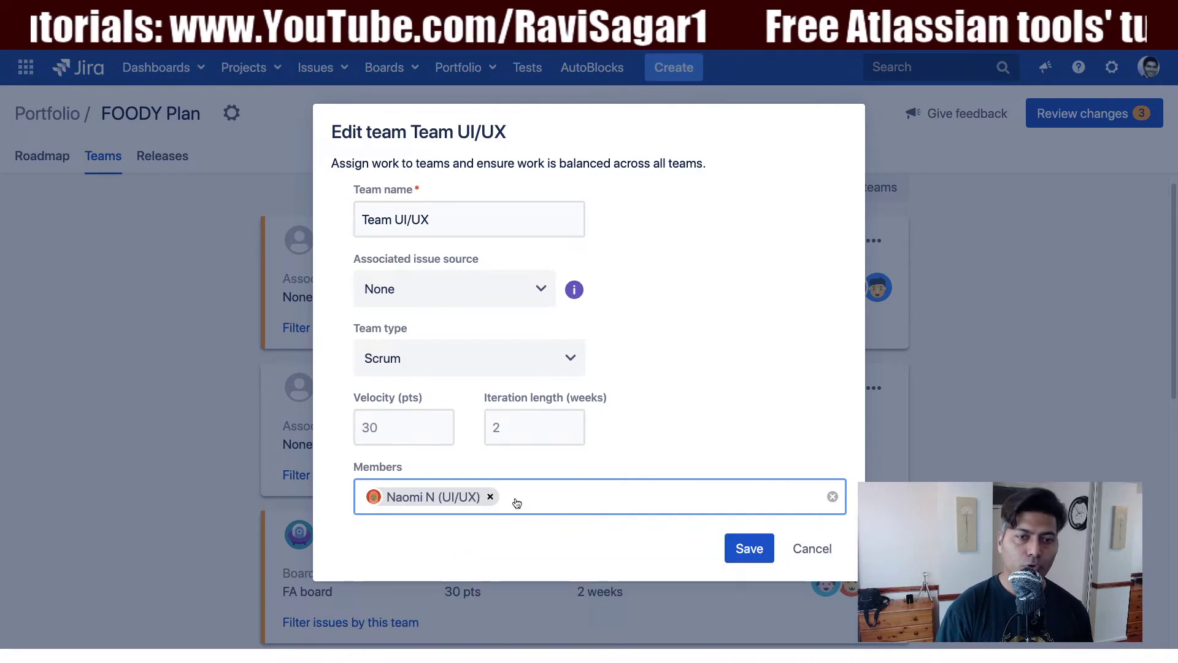
{"action": "type", "text": "ui"}
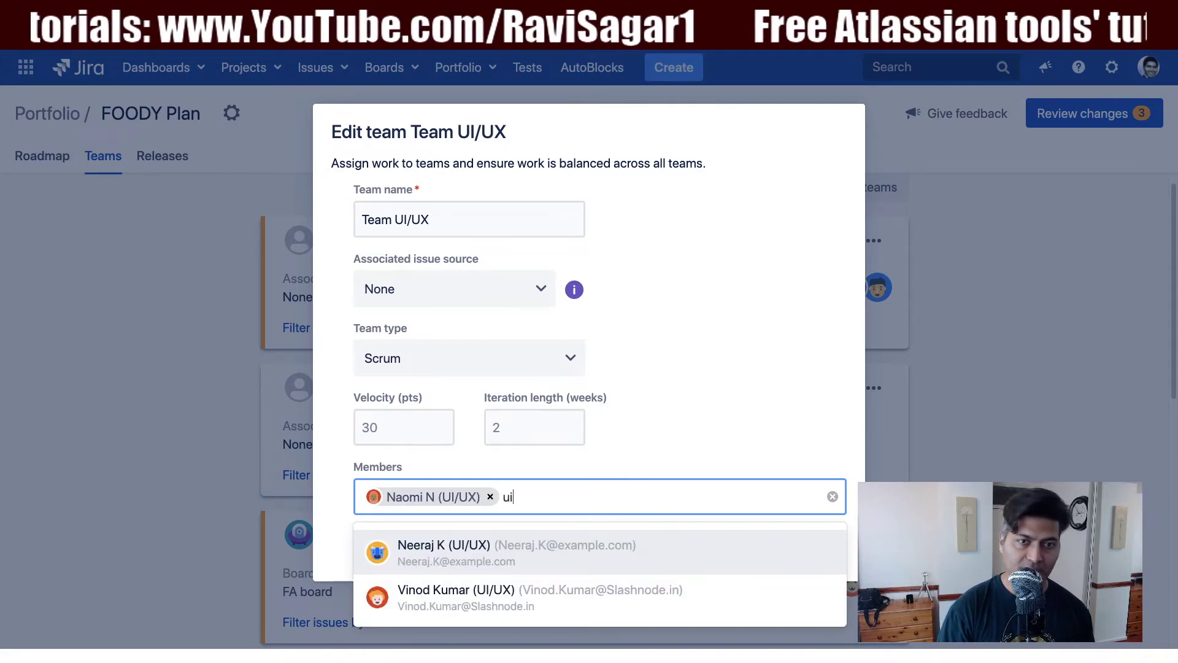
{"action": "left_click", "coordinate": [576, 560]}
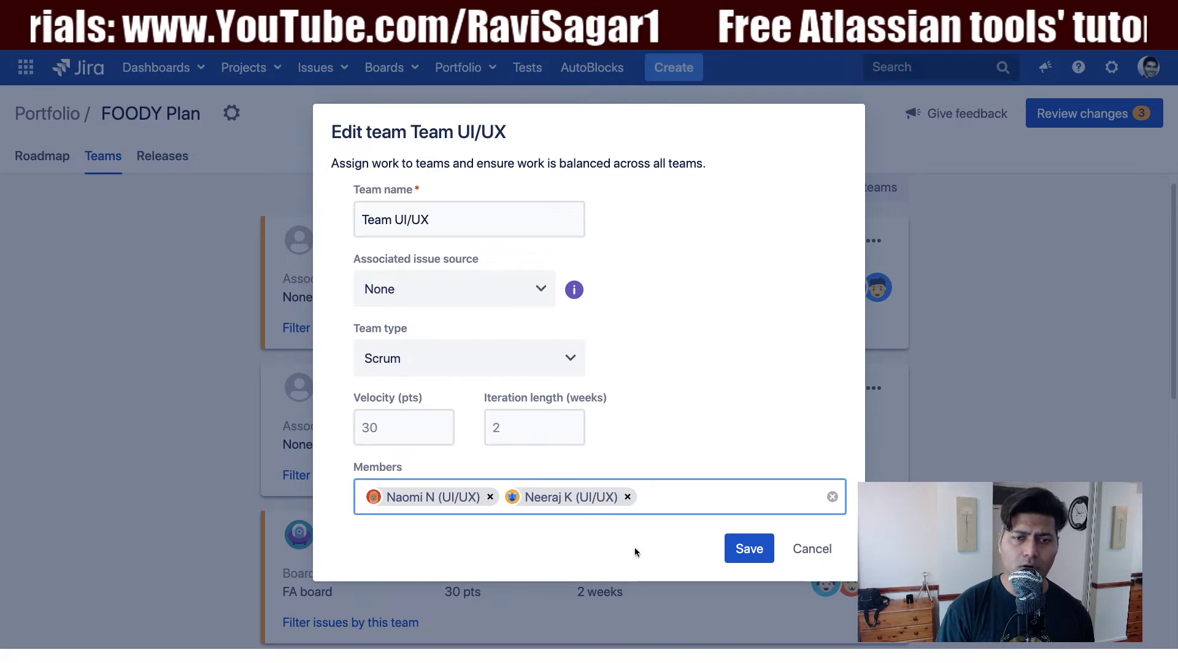
Step: Save Team UI/UX and open the four pending changes, filtering them by author
{"action": "left_click", "coordinate": [740, 552]}
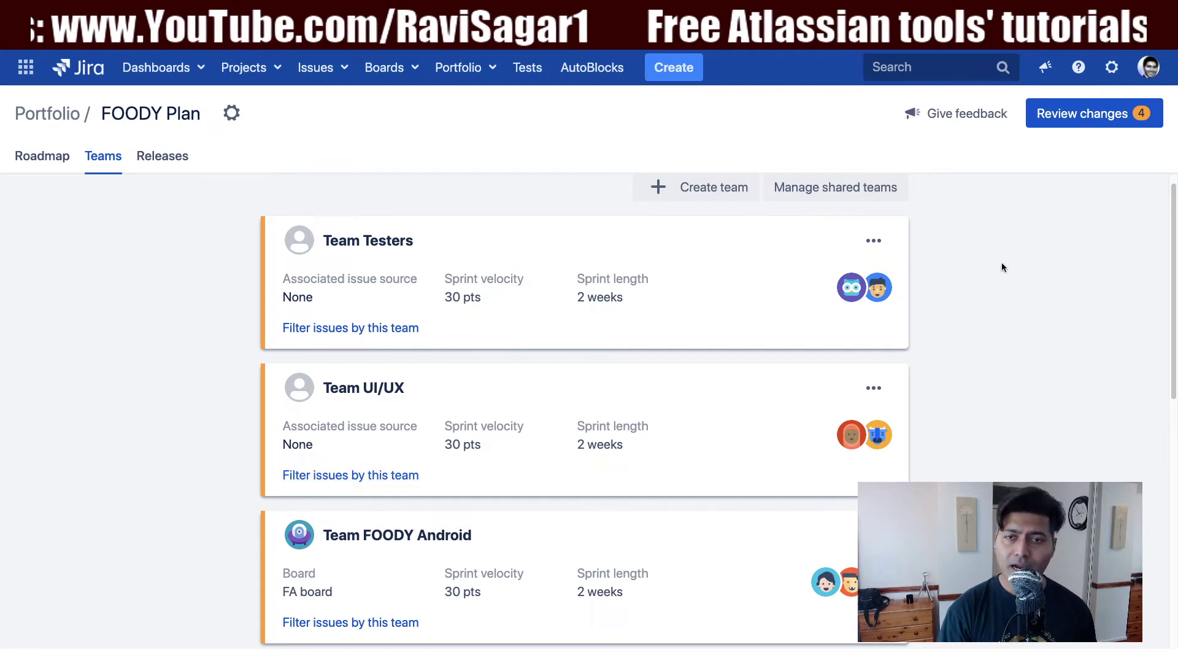
{"action": "left_click", "coordinate": [1066, 123]}
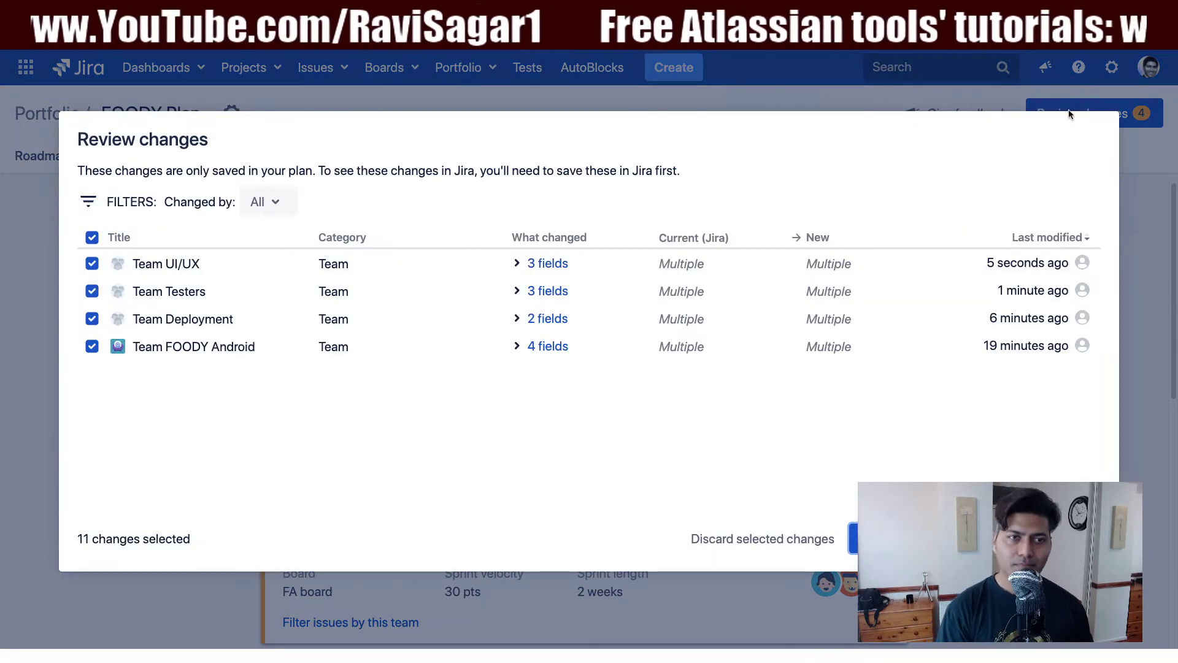
{"action": "left_click", "coordinate": [266, 202]}
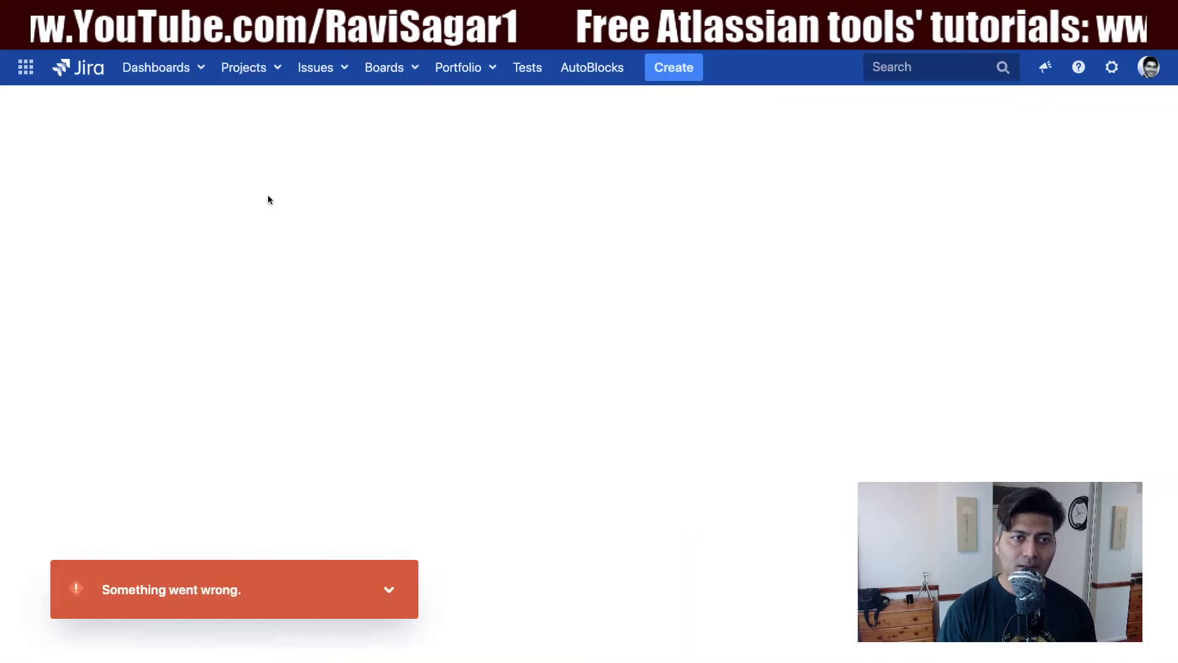
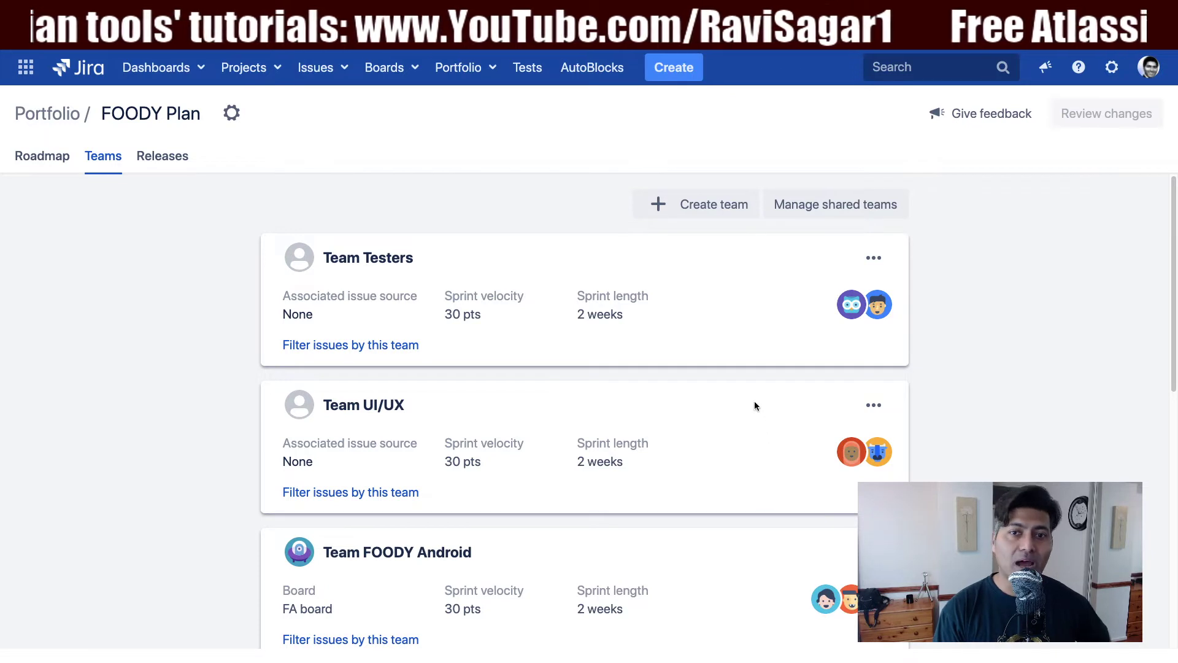
Step: Share Team Testers and confirm it can be assigned across multiple plans
{"action": "left_click", "coordinate": [873, 261]}
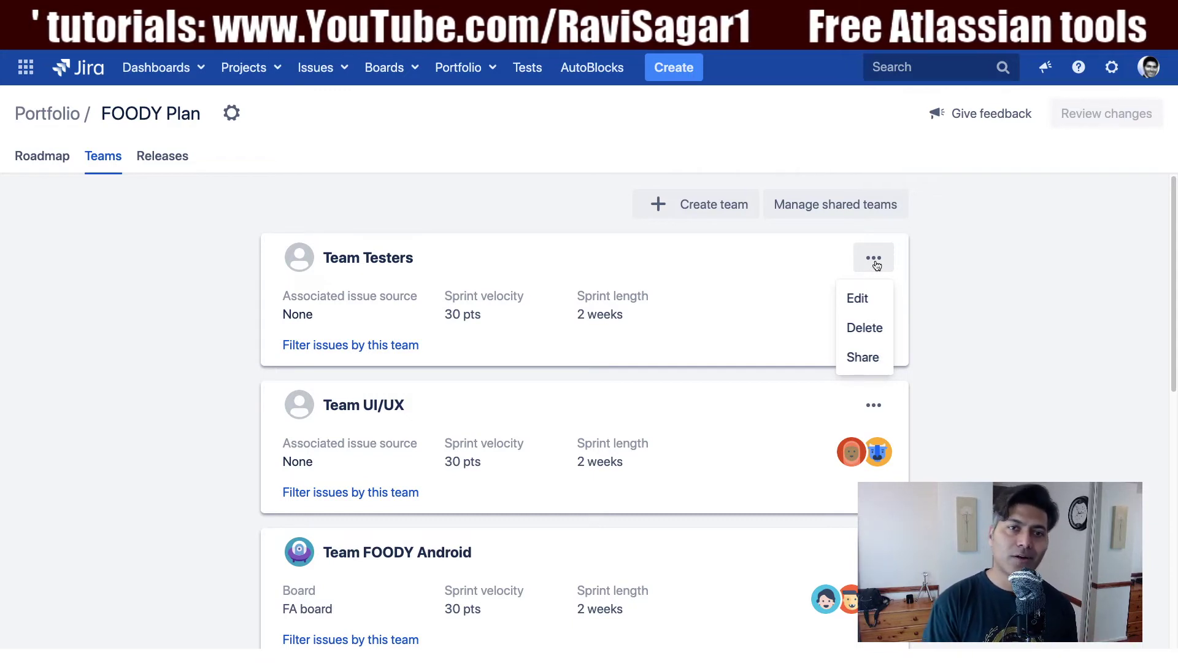
{"action": "left_click", "coordinate": [863, 358]}
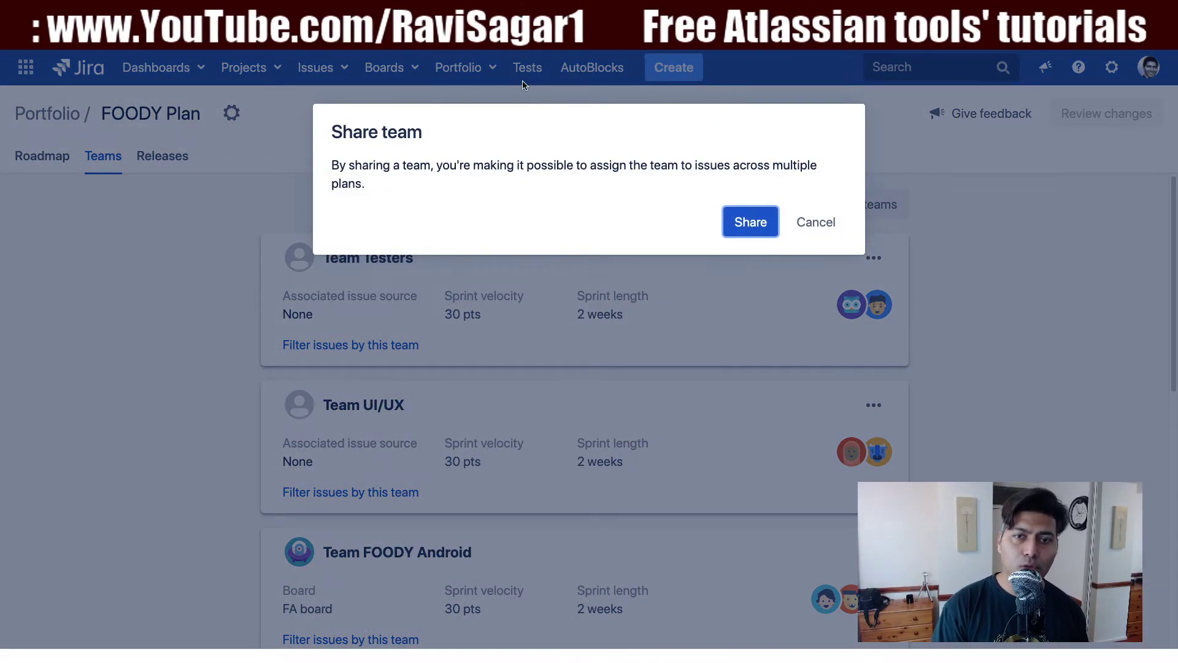
{"action": "left_click", "coordinate": [750, 222]}
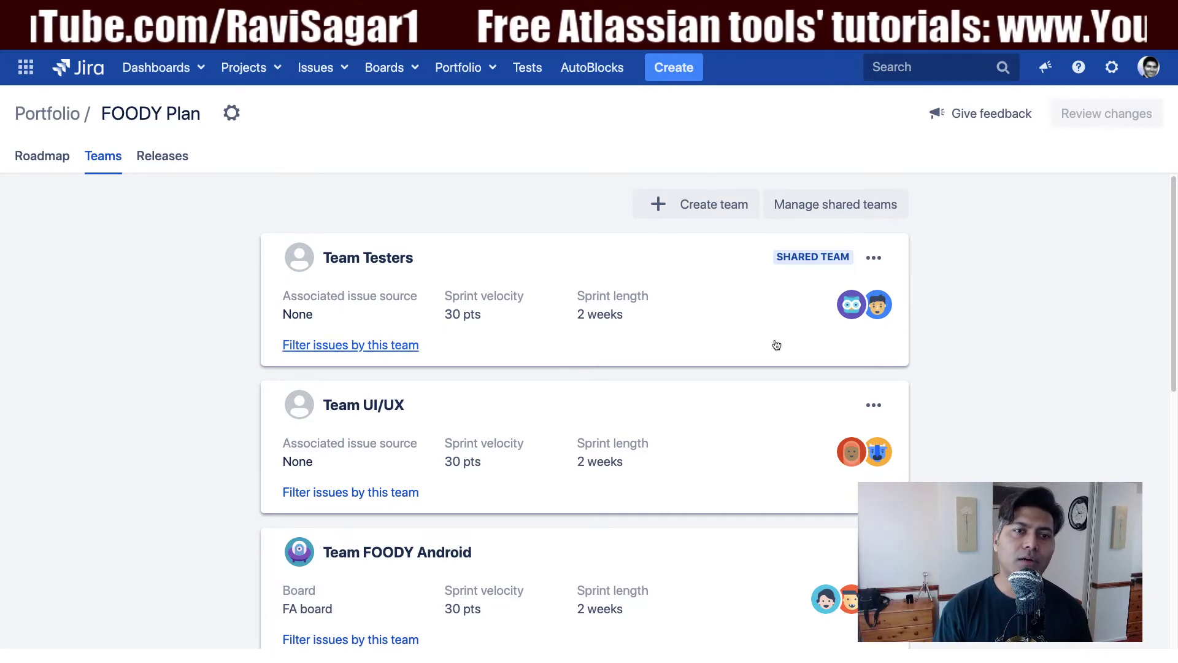
Step: Edit Team Deployment to add two Web users as members, then save
{"action": "scroll", "coordinate": [776, 345], "scroll_direction": "down", "scroll_amount": 1}
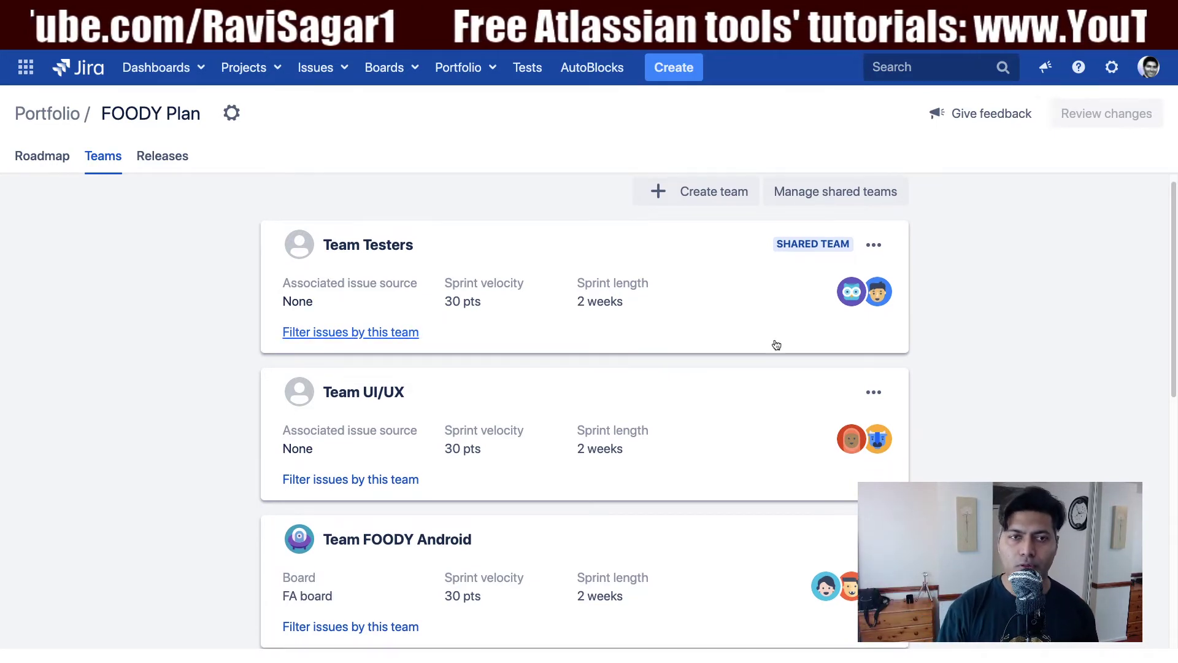
{"action": "scroll", "coordinate": [776, 345], "scroll_direction": "down", "scroll_amount": 3}
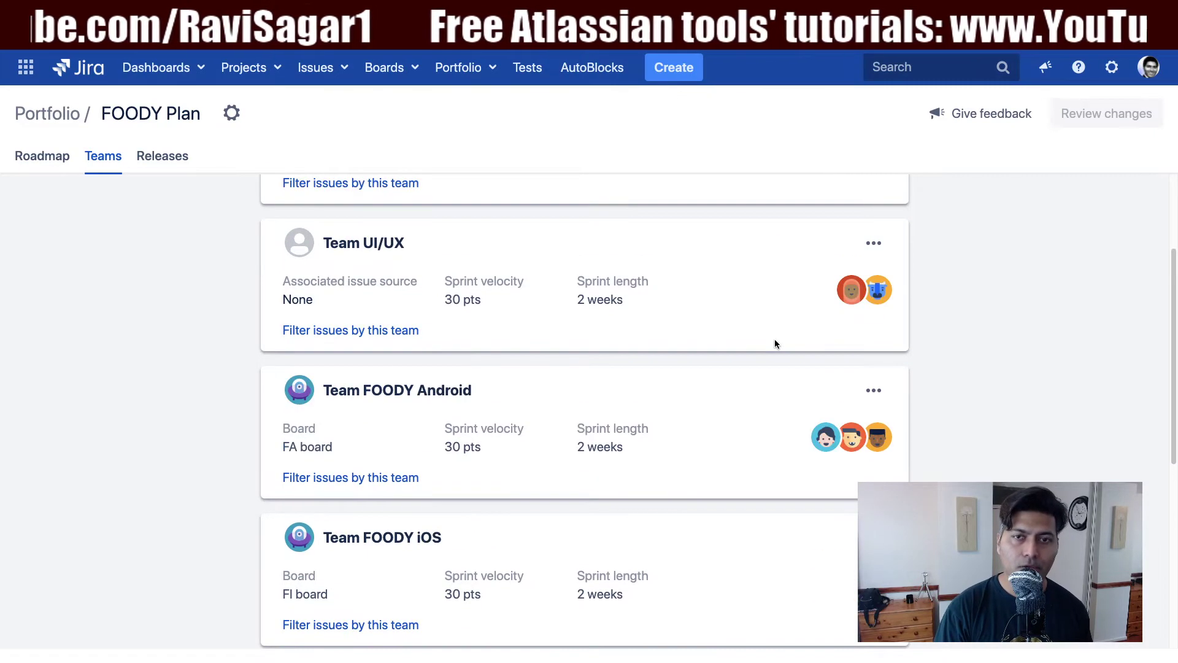
{"action": "scroll", "coordinate": [776, 344], "scroll_direction": "up", "scroll_amount": 3}
{"action": "scroll", "coordinate": [752, 278], "scroll_direction": "down", "scroll_amount": 10}
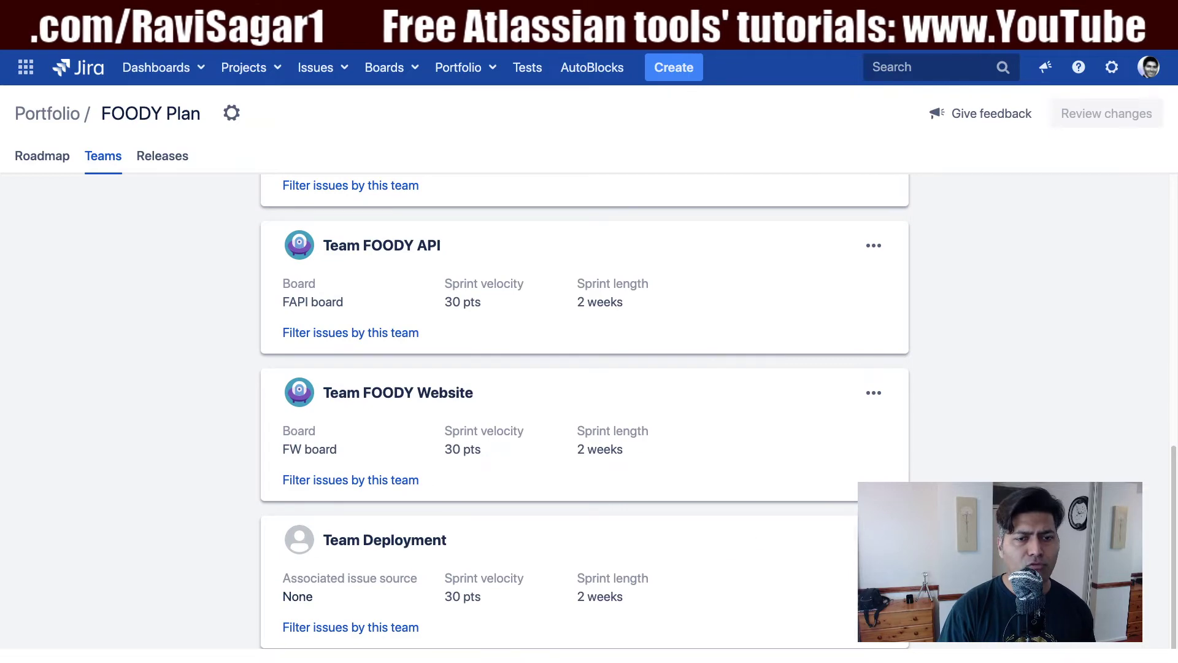
{"action": "left_click", "coordinate": [874, 539]}
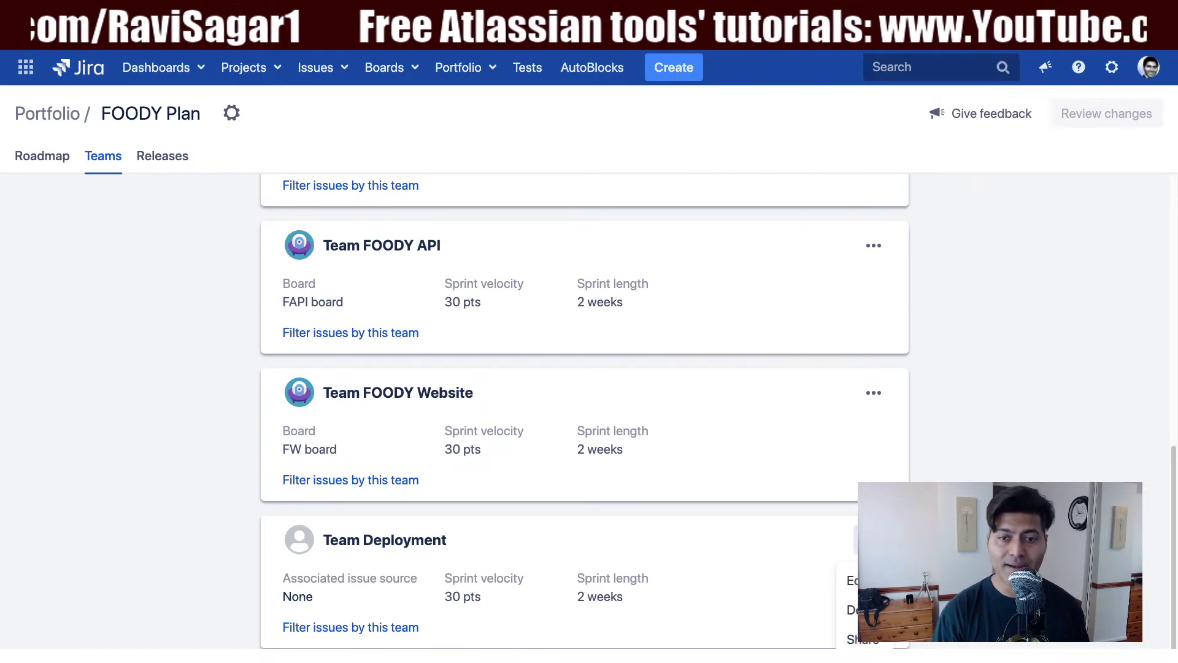
{"action": "left_click", "coordinate": [850, 574]}
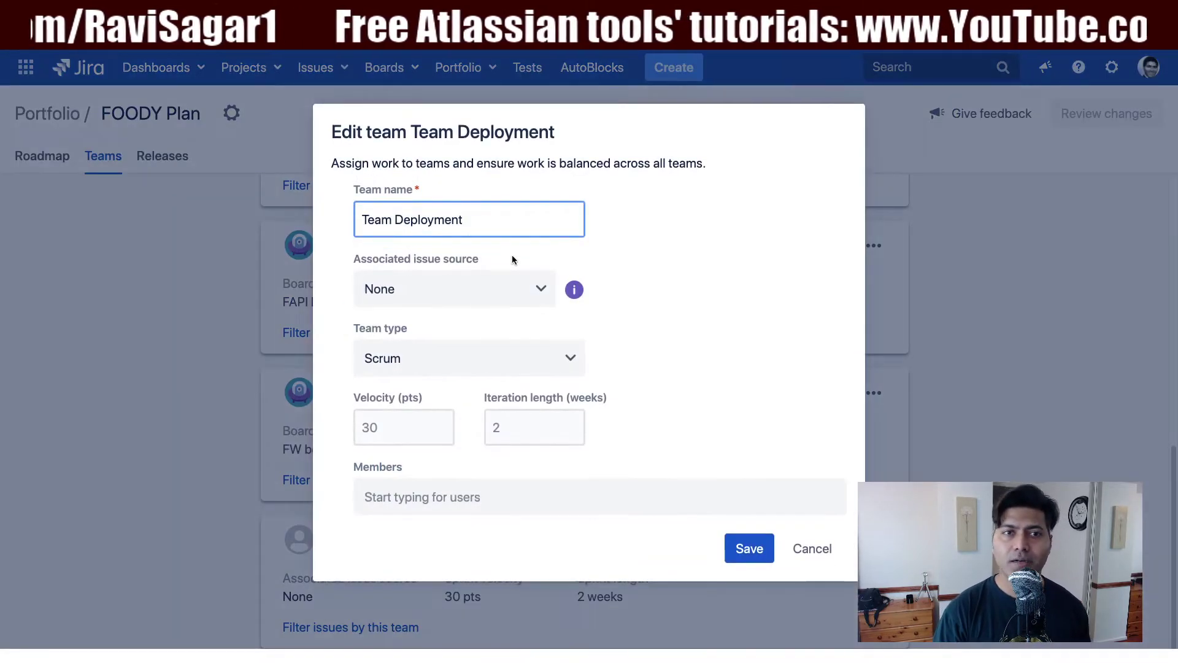
{"action": "left_click", "coordinate": [461, 509]}
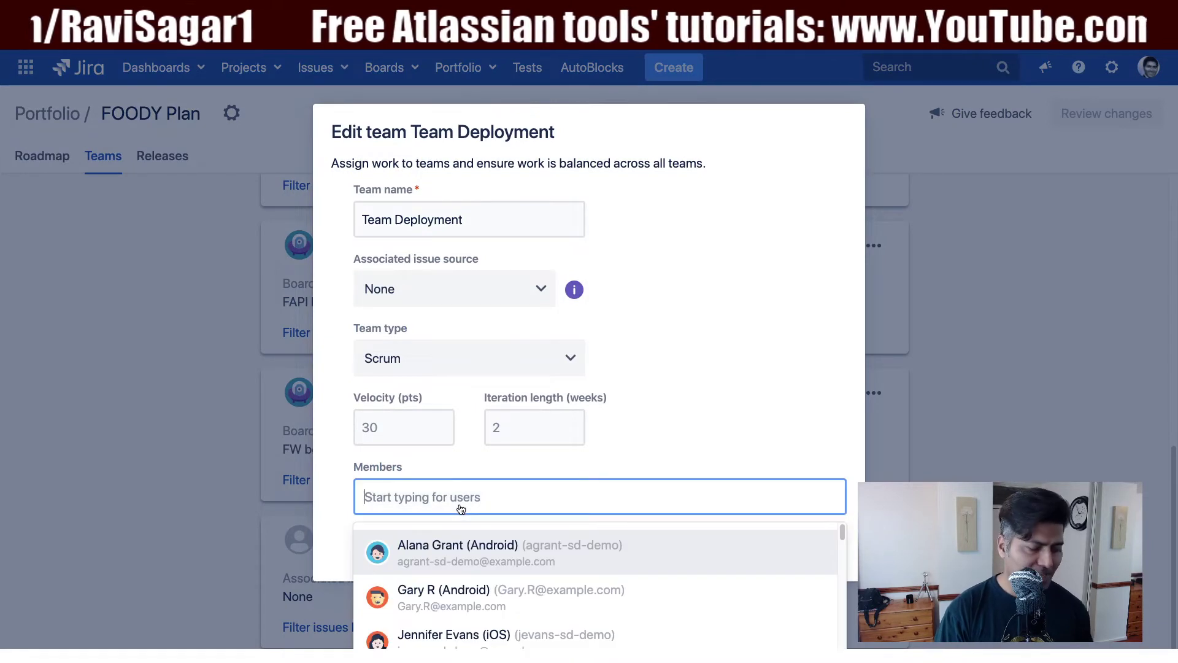
{"action": "type", "text": "mi"}
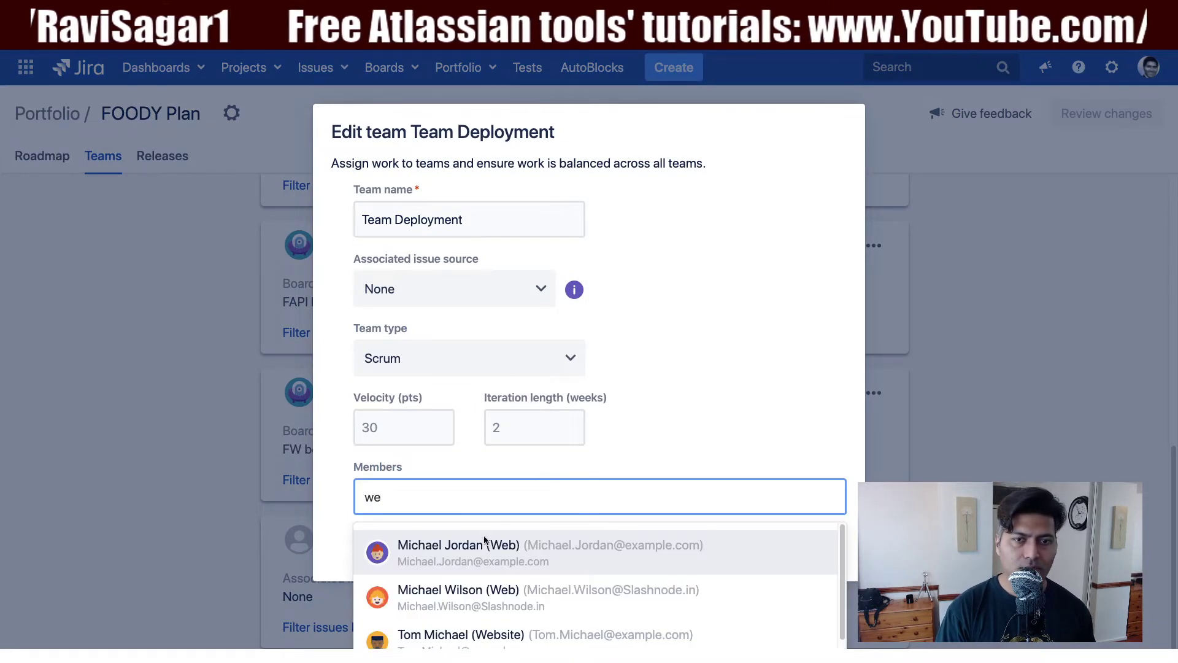
{"action": "left_click", "coordinate": [487, 562]}
{"action": "type", "text": "we"}
{"action": "left_click", "coordinate": [554, 549]}
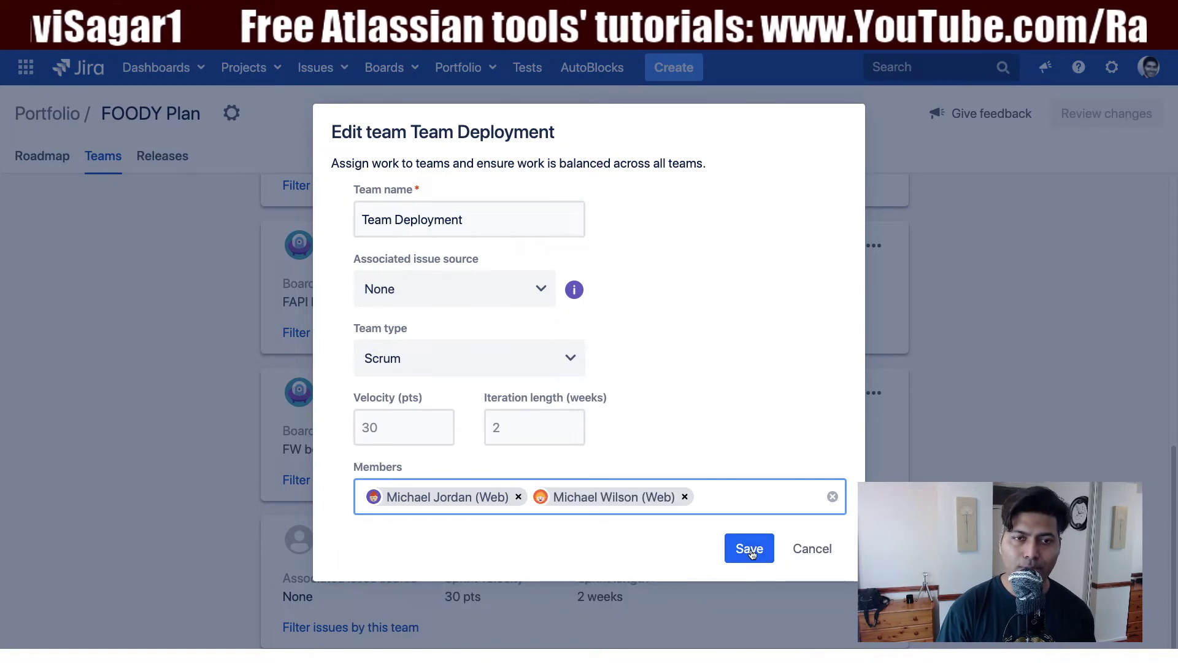
{"action": "left_click", "coordinate": [750, 550]}
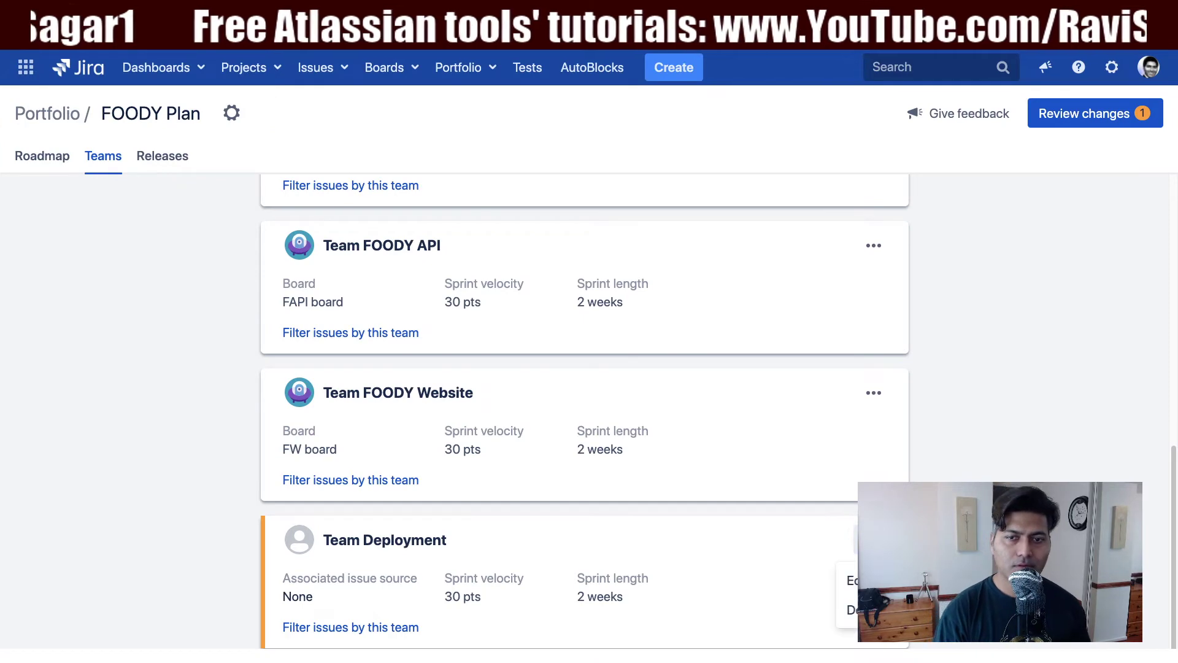
Step: Review Team Deployment's 3 pending field changes and save them in Jira
{"action": "left_click", "coordinate": [1097, 113]}
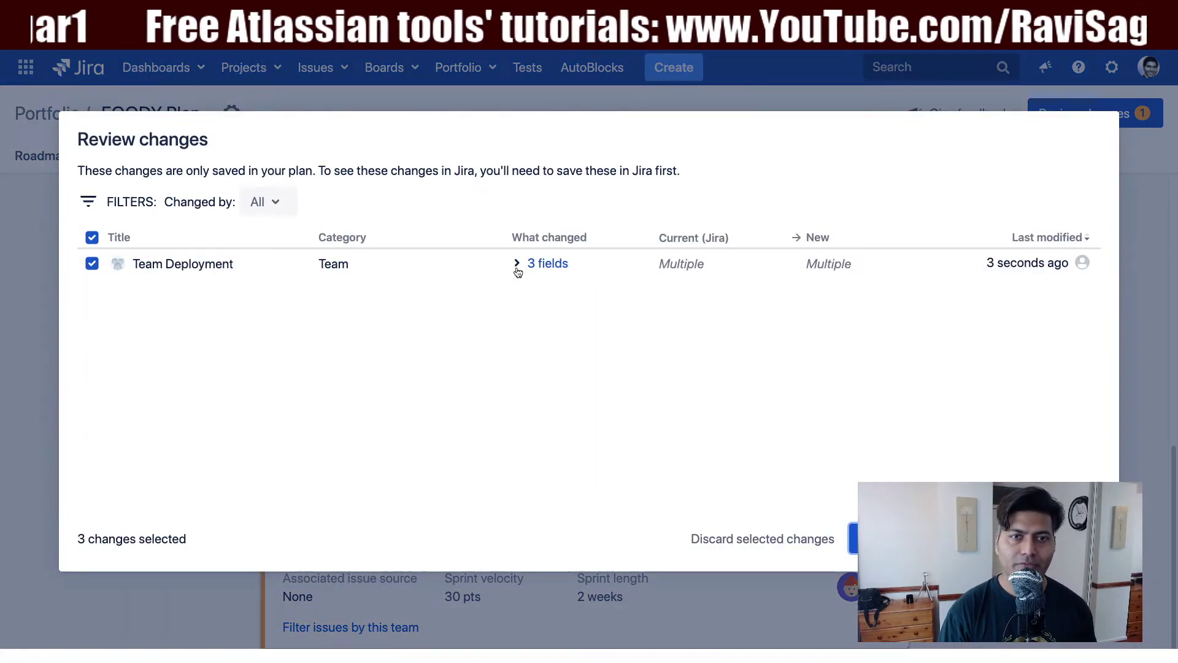
{"action": "left_click", "coordinate": [516, 269]}
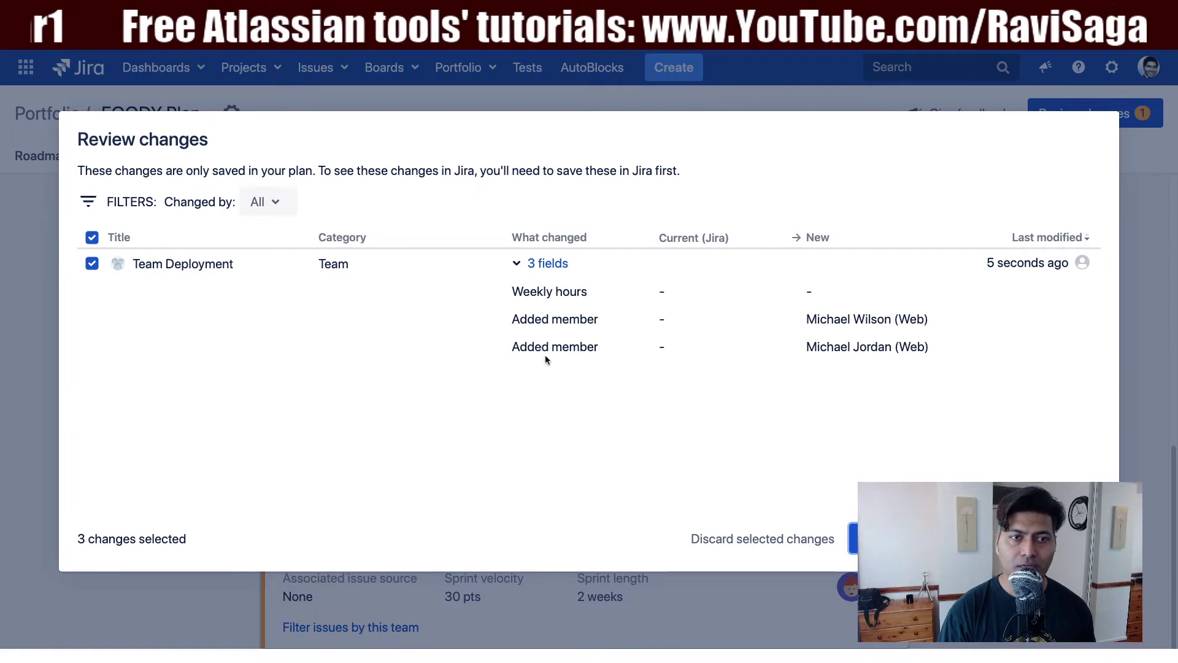
{"action": "left_click", "coordinate": [871, 538]}
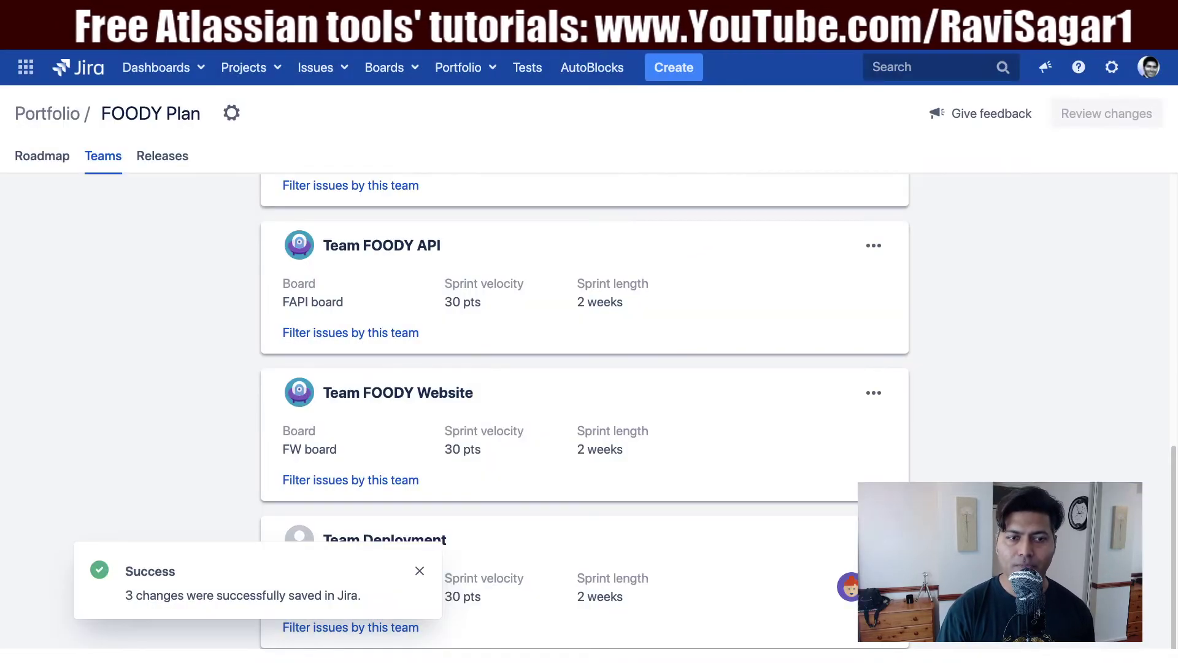
Step: Share Team Deployment across plans and confirm the Share team dialog
{"action": "left_click", "coordinate": [873, 540]}
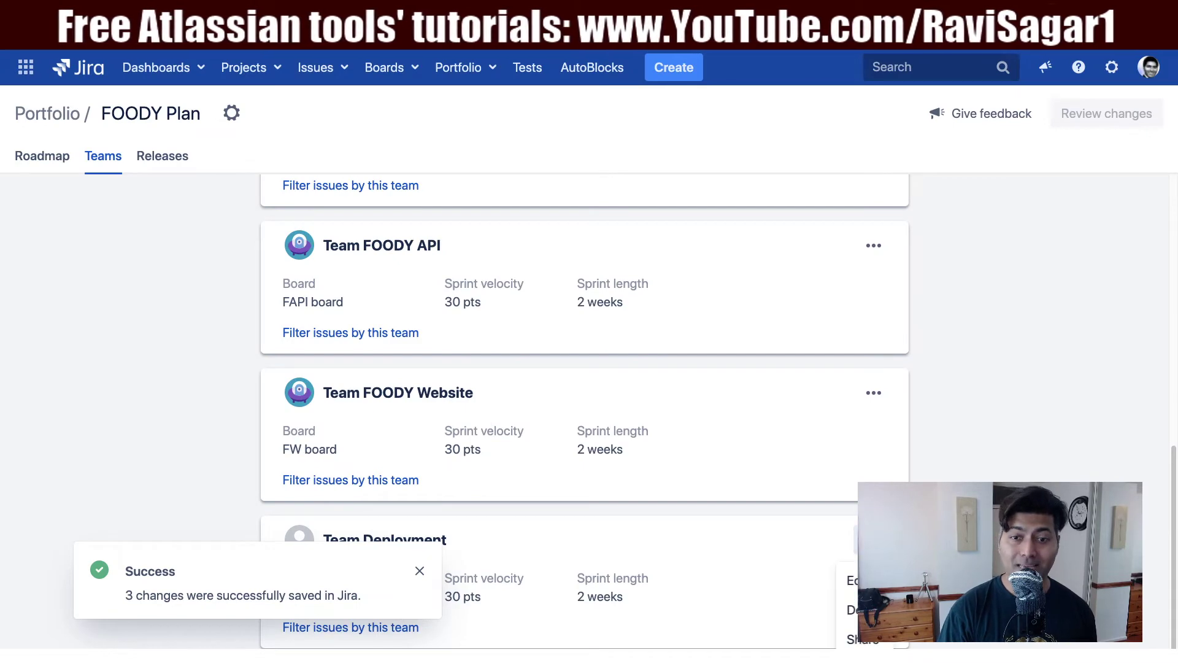
{"action": "left_click", "coordinate": [862, 641]}
{"action": "left_click", "coordinate": [742, 228]}
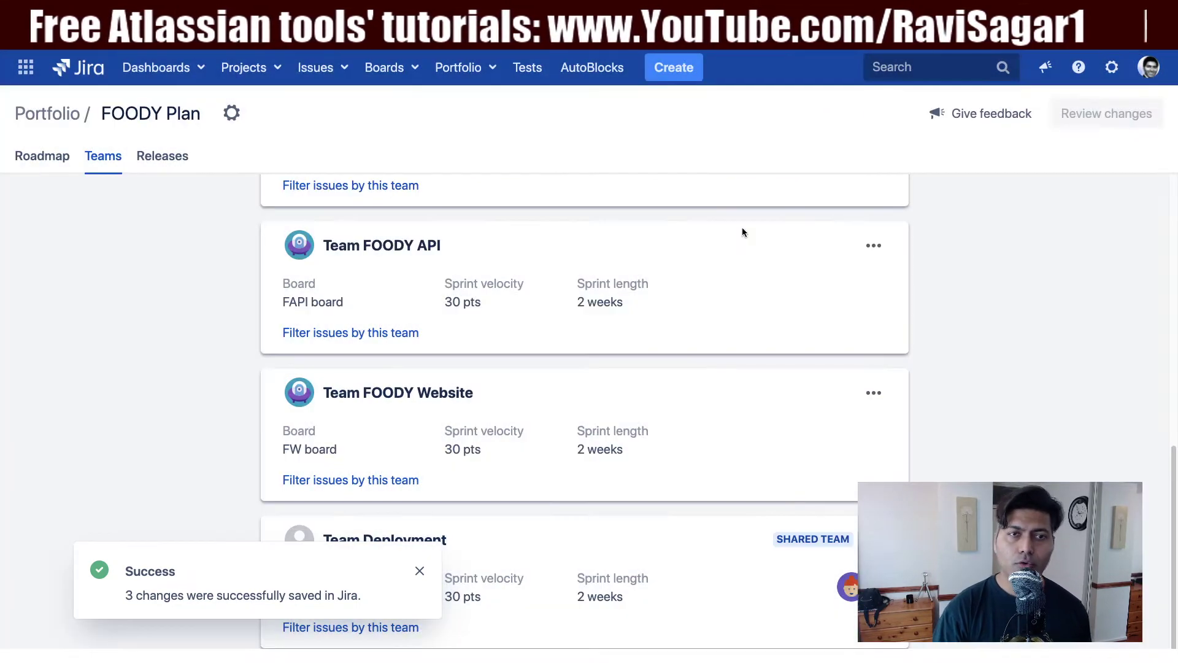
{"action": "scroll", "coordinate": [563, 377], "scroll_direction": "up", "scroll_amount": 10}
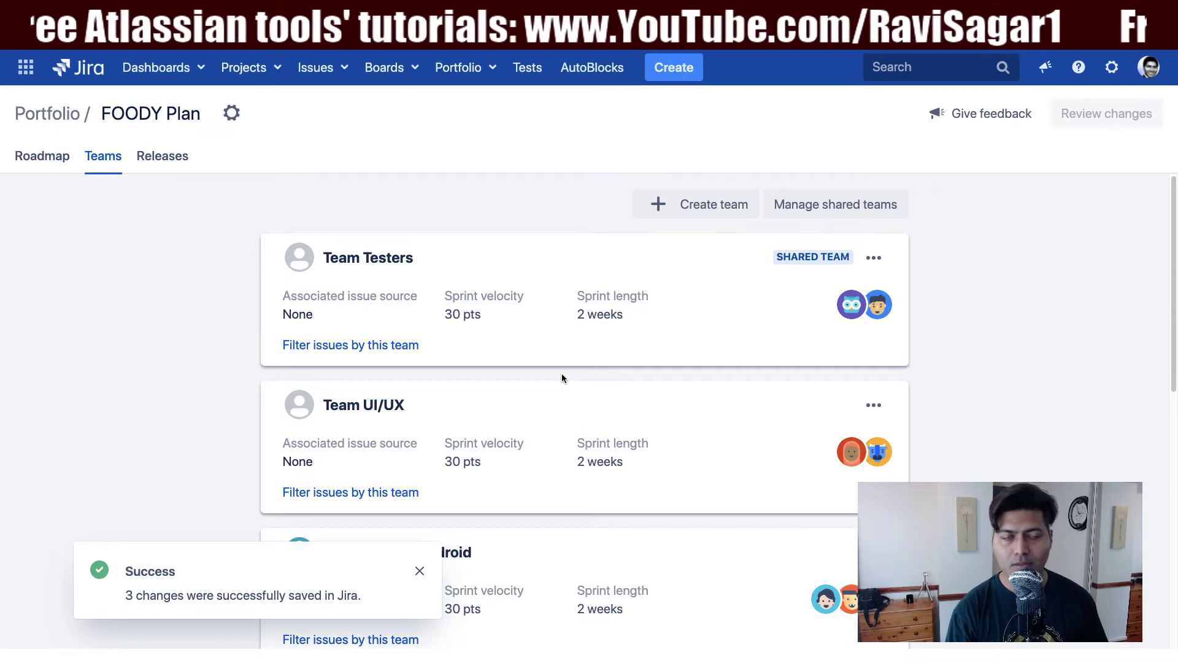
Step: Go to Manage shared teams and expand Team Deployment and Team Testers to see members
{"action": "left_click", "coordinate": [491, 76]}
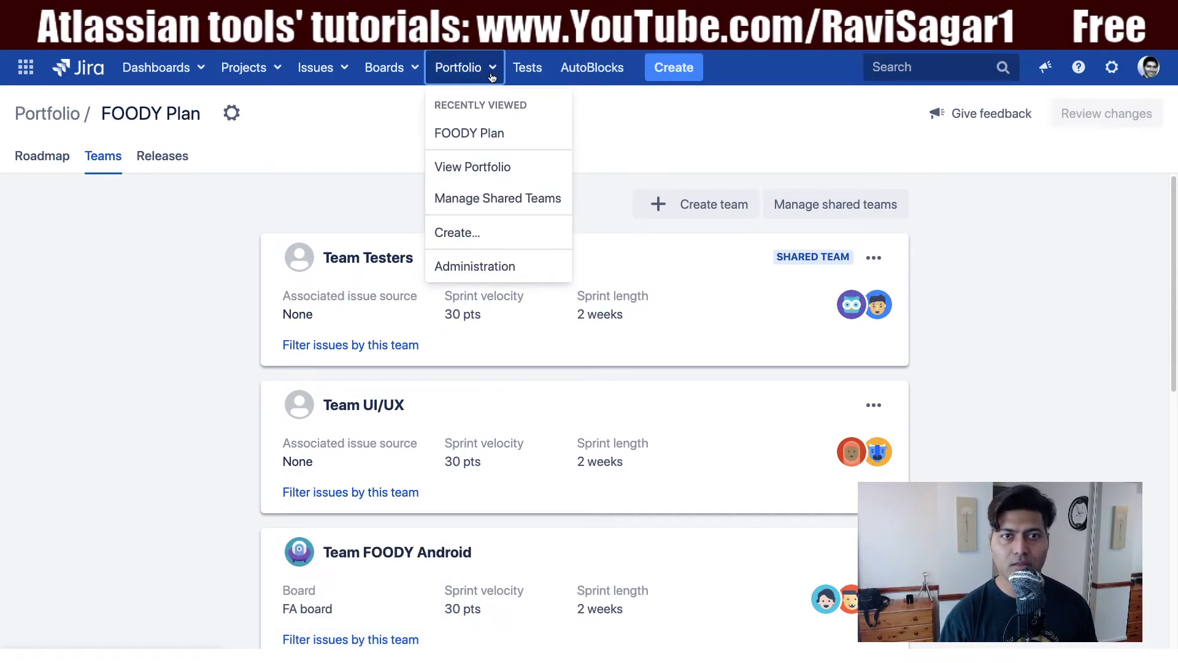
{"action": "left_click", "coordinate": [502, 199]}
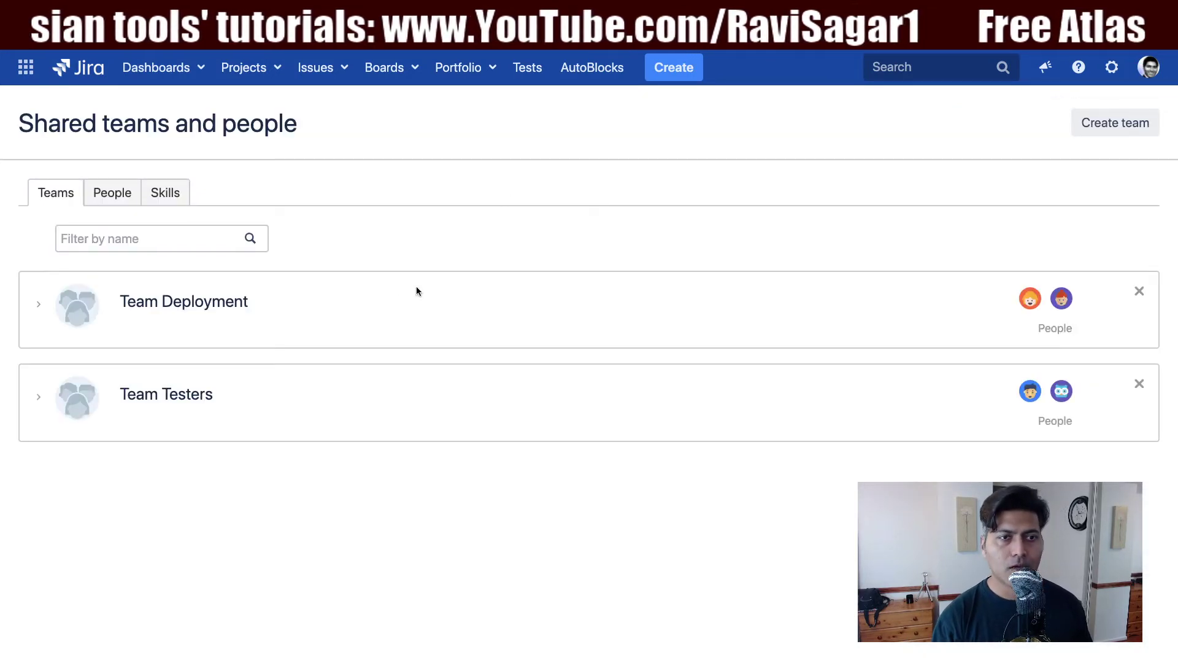
{"action": "left_click", "coordinate": [37, 306]}
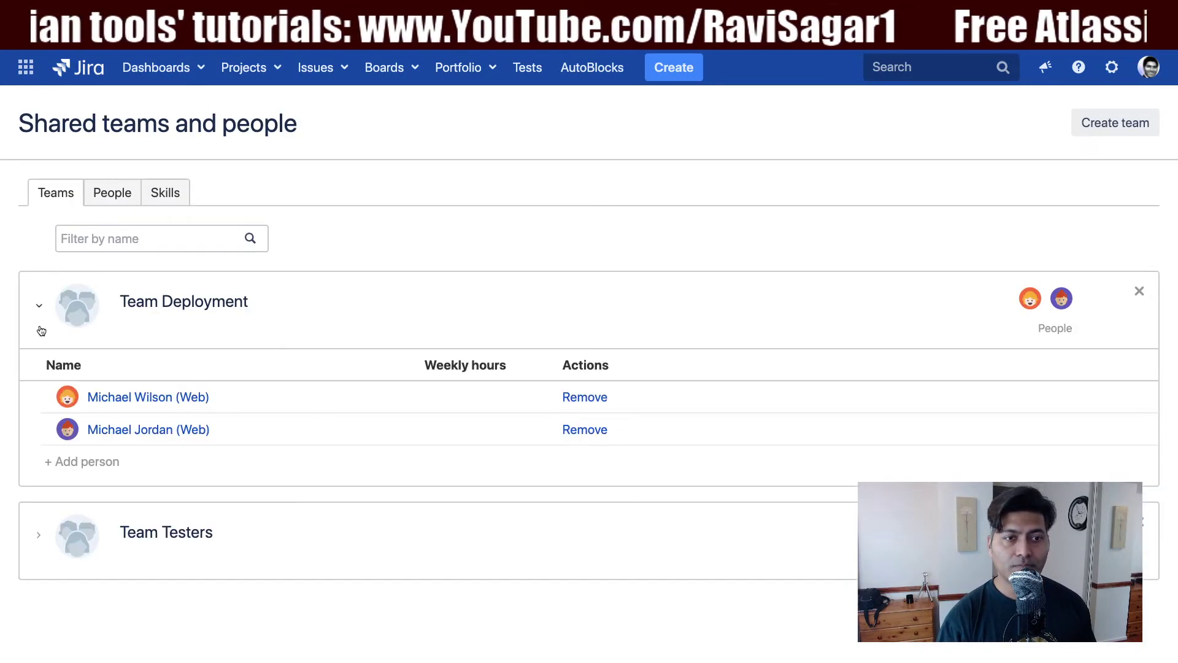
{"action": "left_click", "coordinate": [38, 538]}
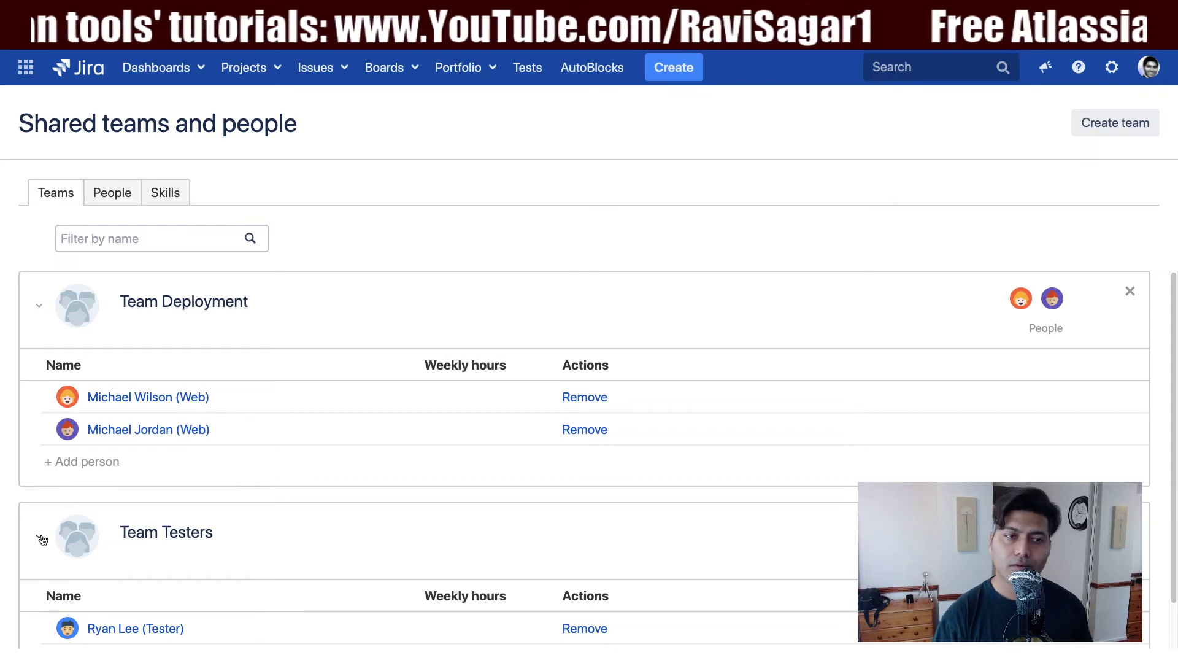
{"action": "scroll", "coordinate": [41, 539], "scroll_direction": "down", "scroll_amount": 1}
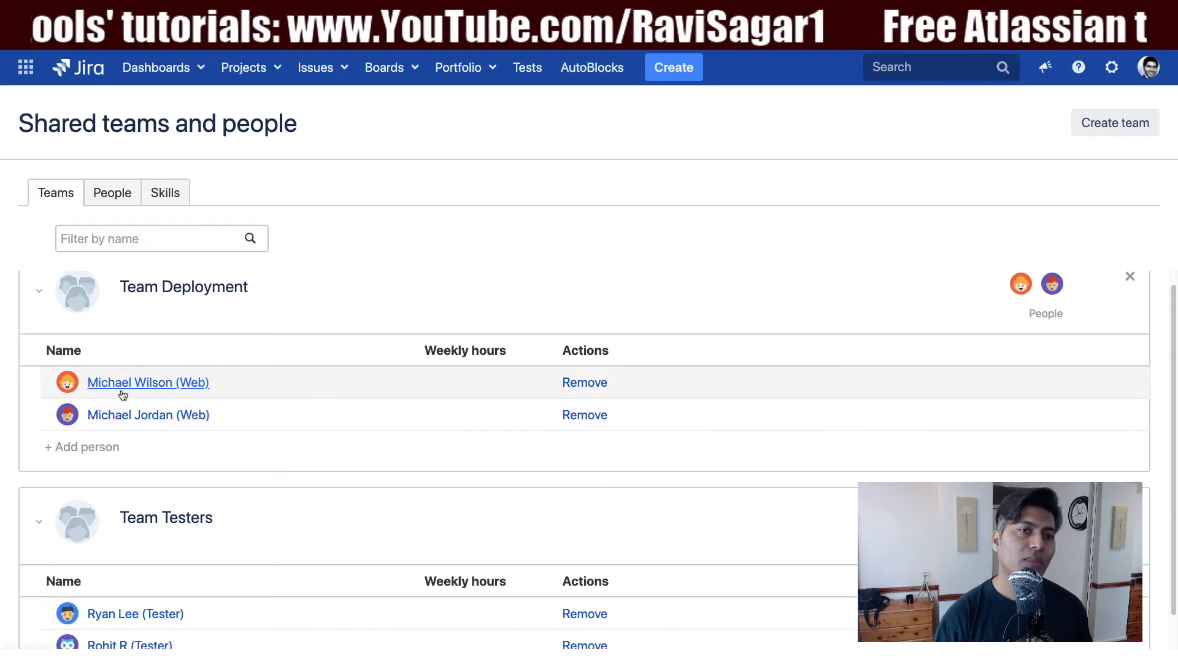
{"action": "scroll", "coordinate": [126, 400], "scroll_direction": "down", "scroll_amount": 3}
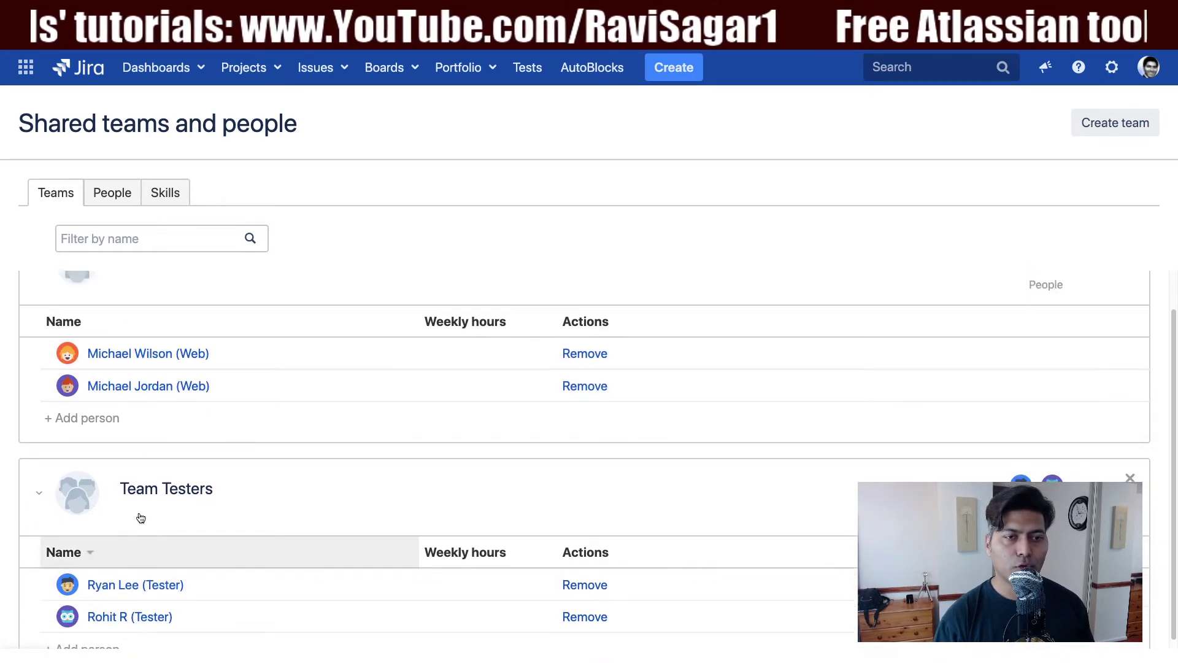
{"action": "scroll", "coordinate": [139, 519], "scroll_direction": "up", "scroll_amount": 2}
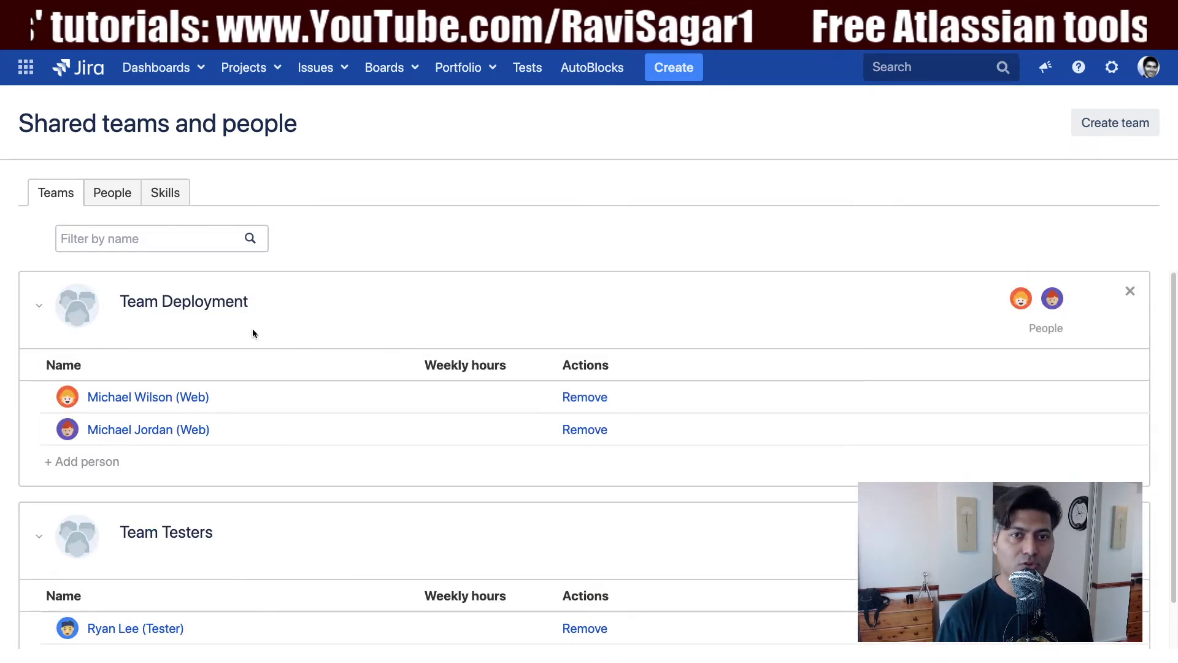
{"action": "left_click", "coordinate": [157, 399]}
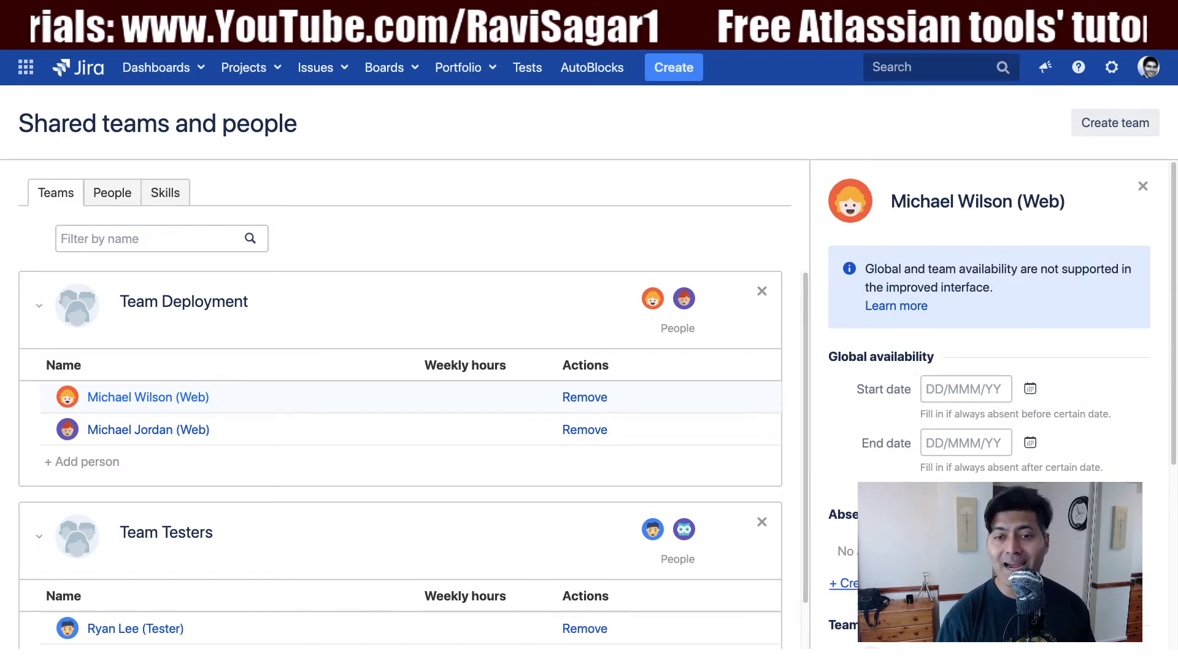
{"action": "scroll", "coordinate": [1000, 405], "scroll_direction": "down", "scroll_amount": 3}
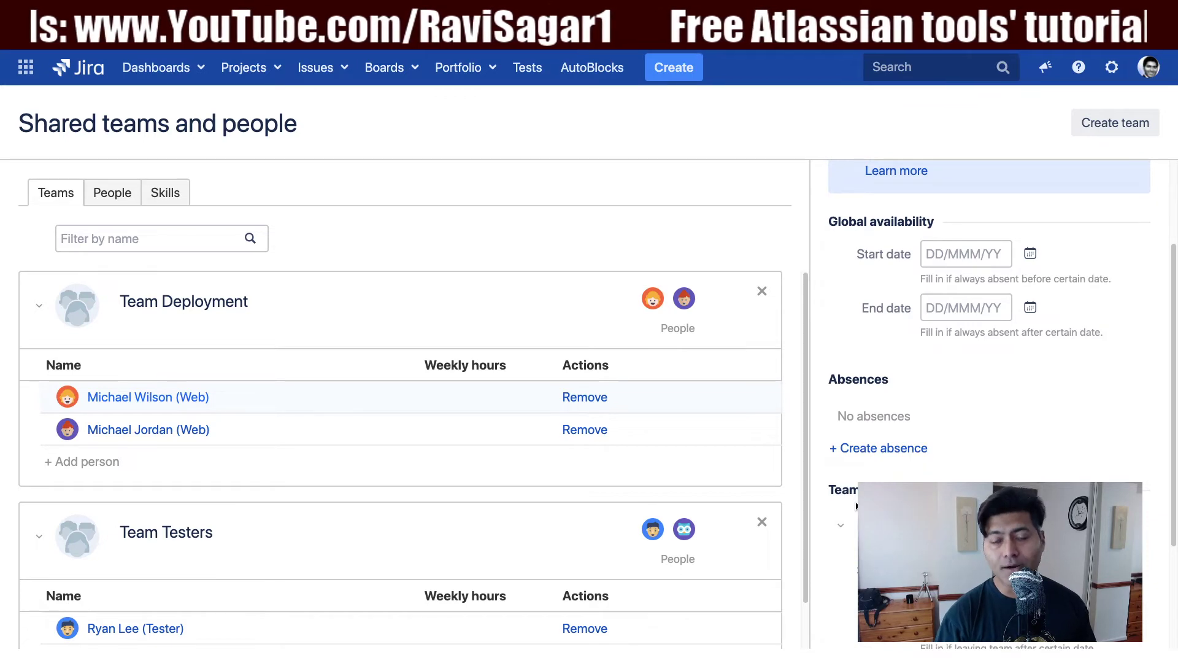
{"action": "scroll", "coordinate": [989, 405], "scroll_direction": "down", "scroll_amount": 3}
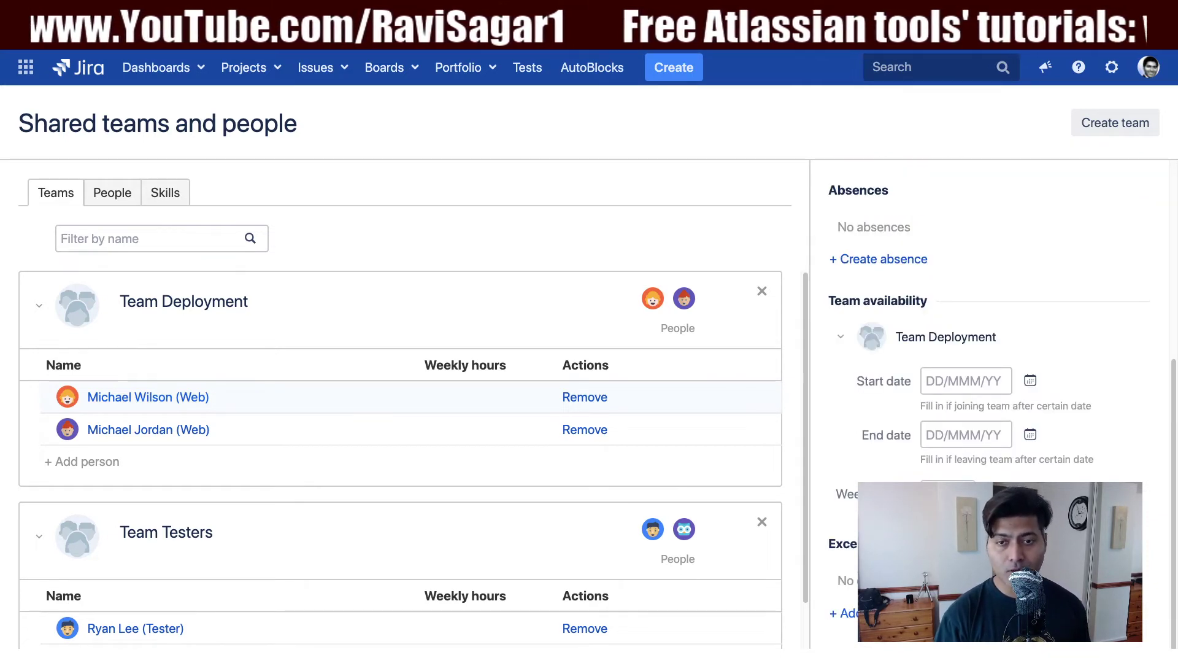
{"action": "left_click", "coordinate": [845, 613]}
{"action": "left_click", "coordinate": [798, 473]}
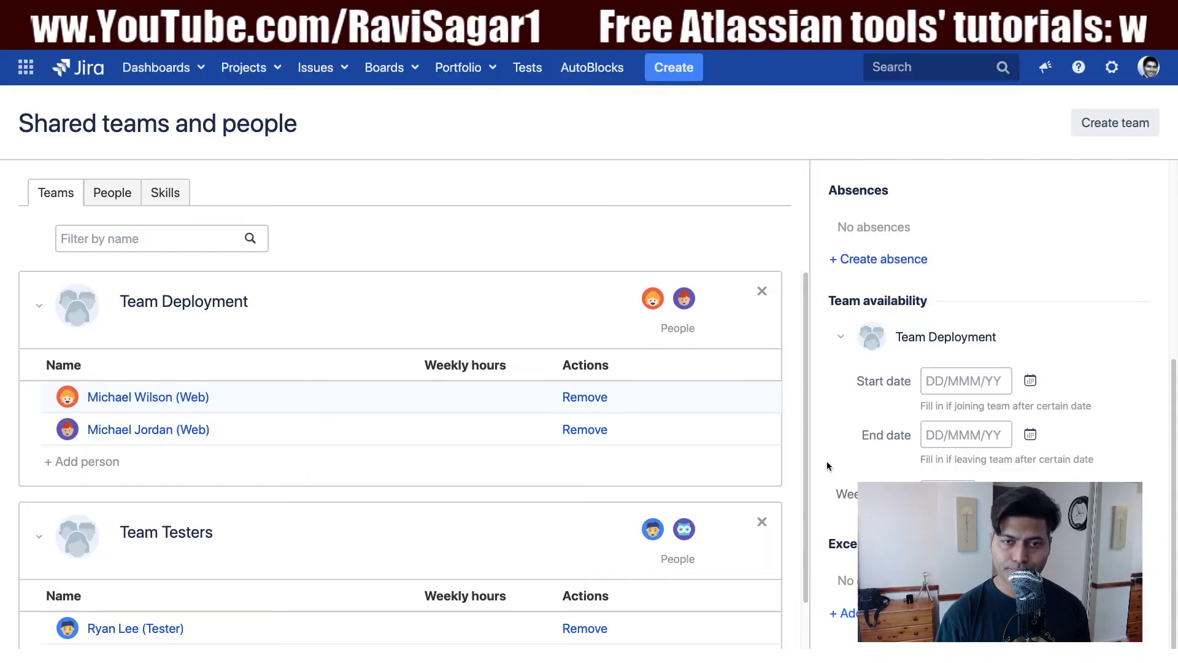
{"action": "scroll", "coordinate": [1001, 444], "scroll_direction": "up", "scroll_amount": 5}
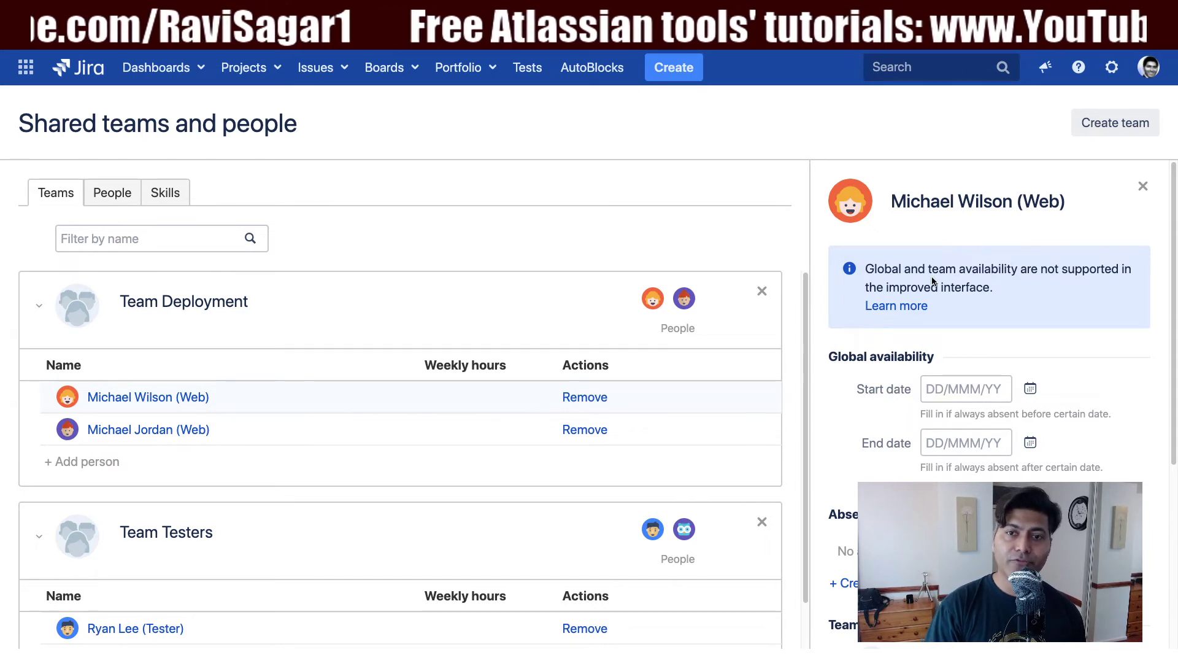
{"action": "scroll", "coordinate": [931, 279], "scroll_direction": "down", "scroll_amount": 2}
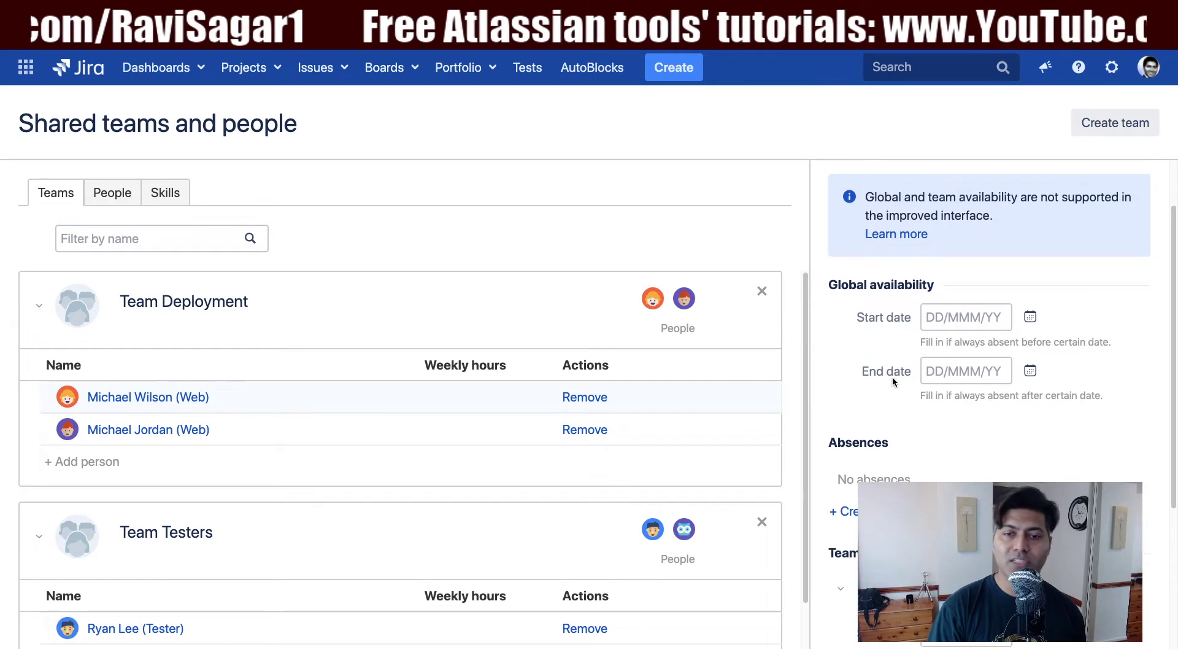
{"action": "scroll", "coordinate": [892, 377], "scroll_direction": "down", "scroll_amount": 1}
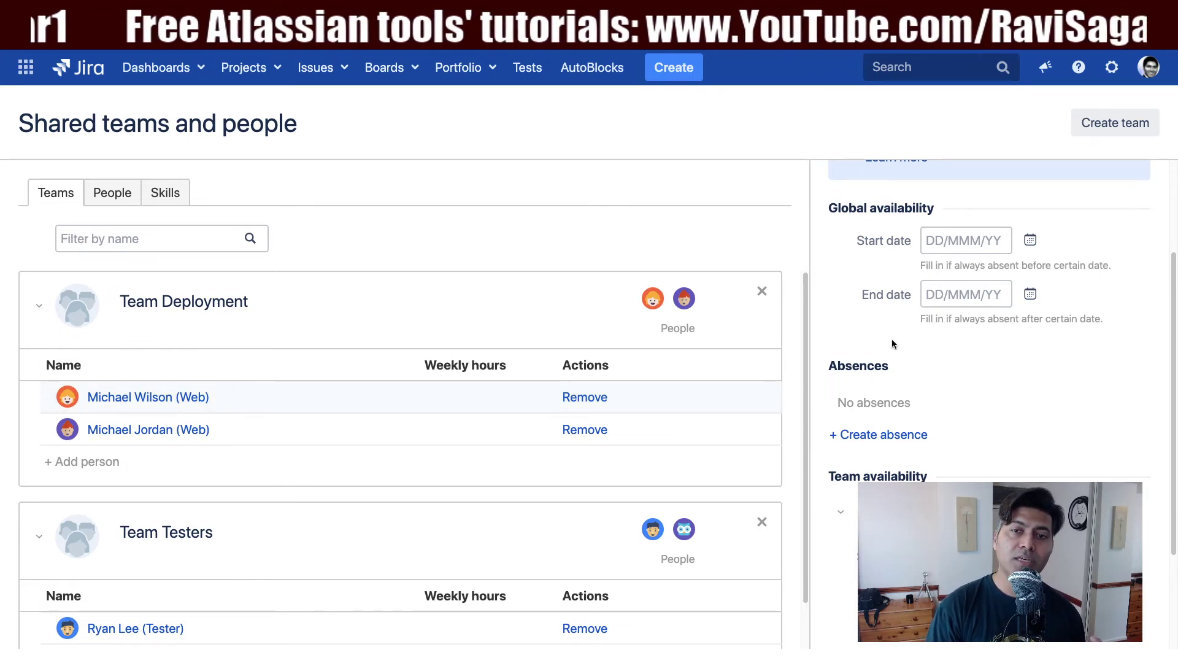
{"action": "scroll", "coordinate": [888, 337], "scroll_direction": "up", "scroll_amount": 3}
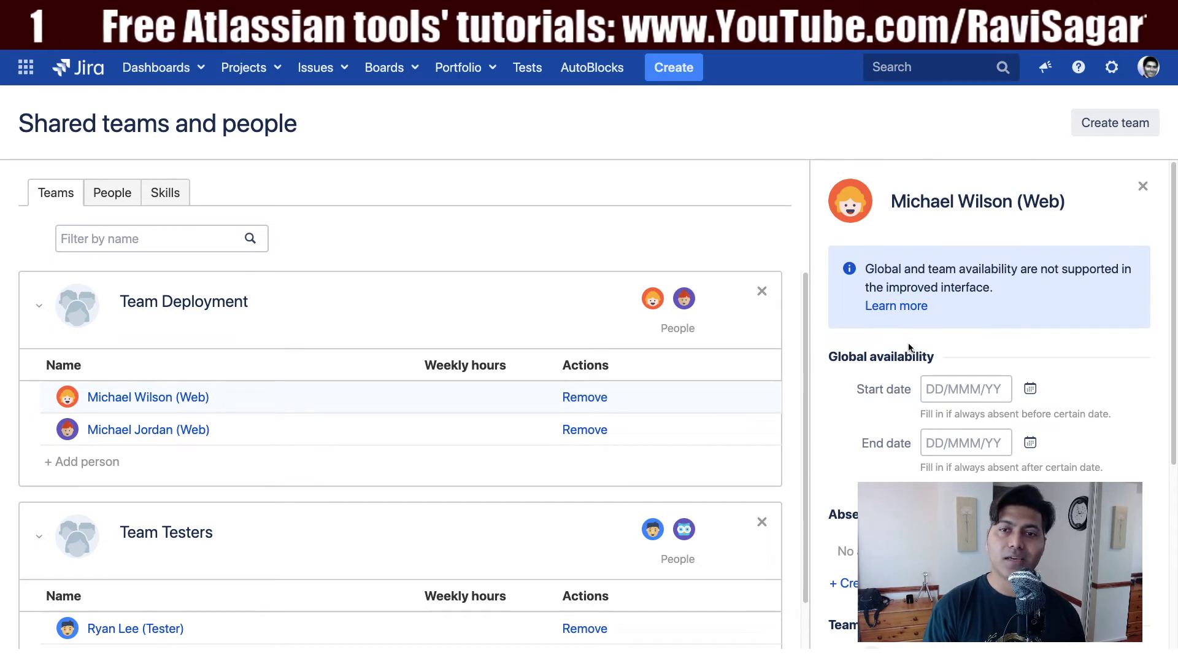
{"action": "left_click", "coordinate": [1142, 186]}
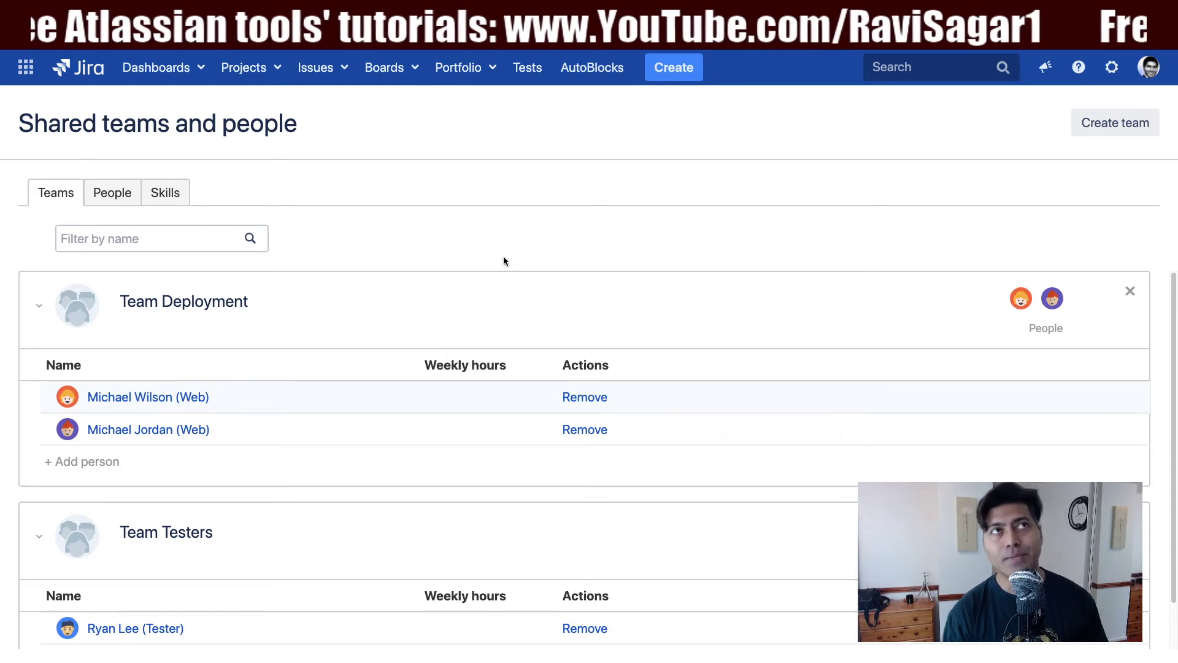
Step: Open the FOODY Plan roadmap, add the Team field column, and narrow the Release column
{"action": "left_click", "coordinate": [489, 69]}
{"action": "left_click", "coordinate": [496, 131]}
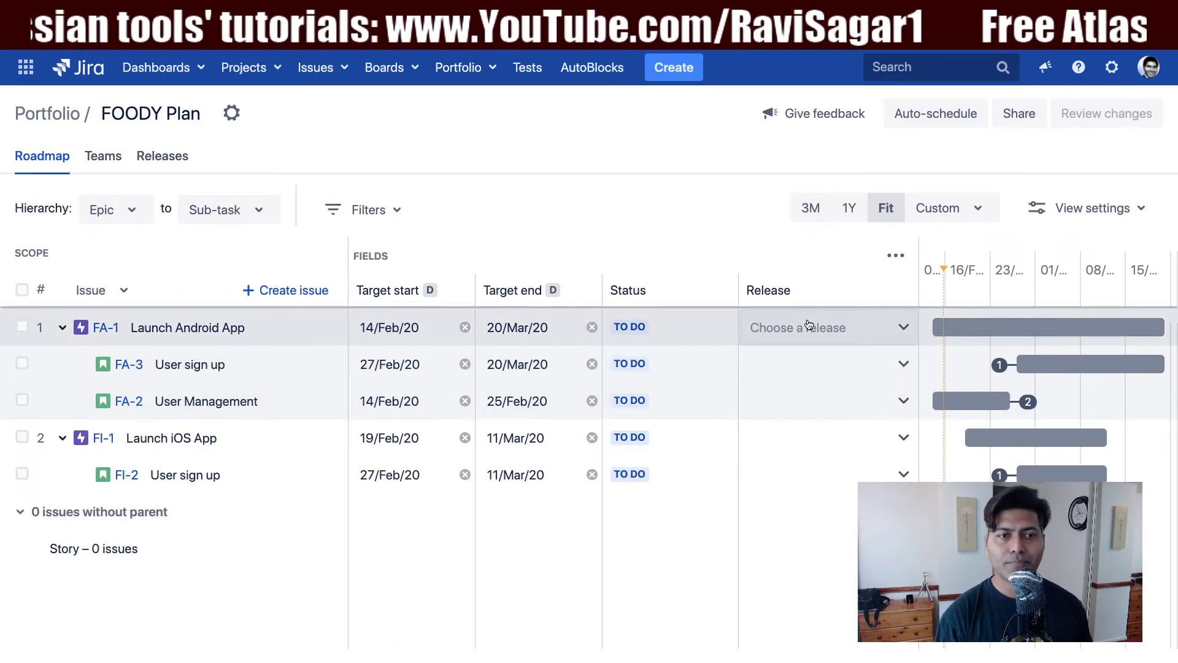
{"action": "left_click", "coordinate": [894, 256]}
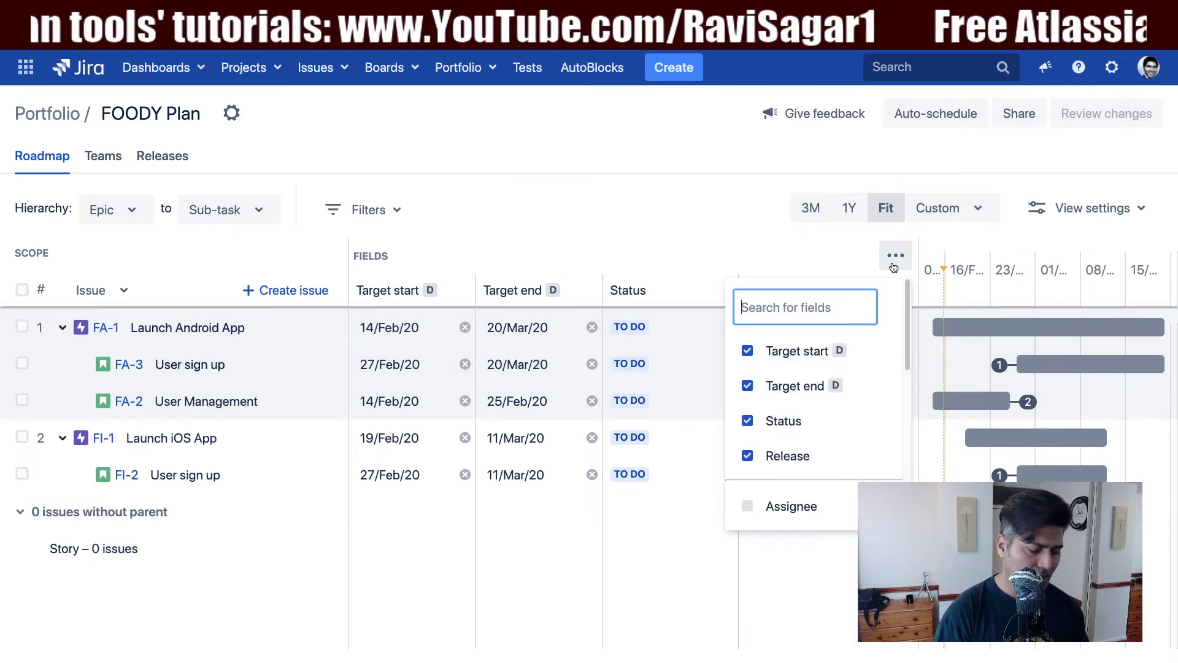
{"action": "type", "text": "Tea"}
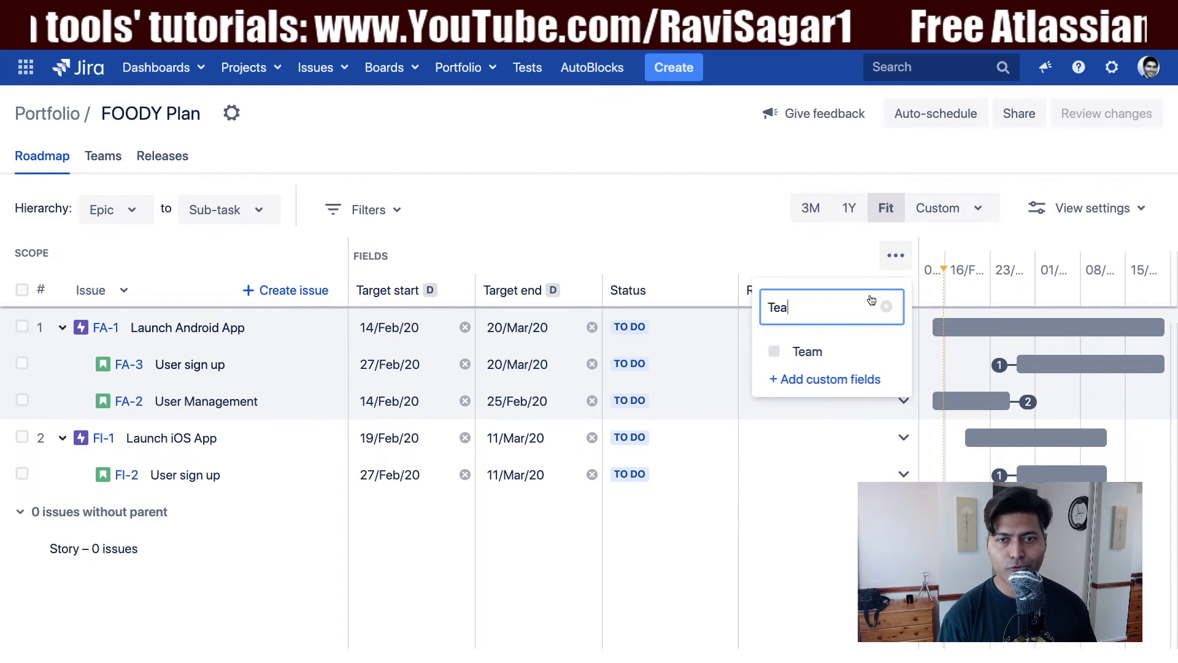
{"action": "left_click", "coordinate": [775, 351]}
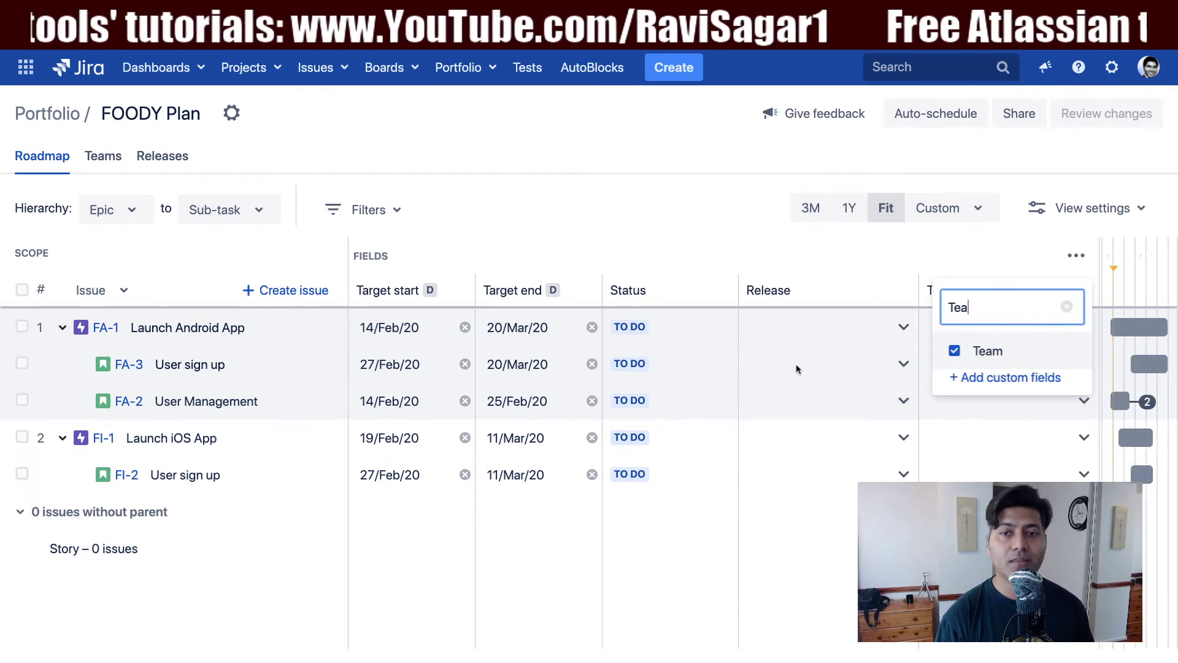
{"action": "left_click", "coordinate": [719, 208]}
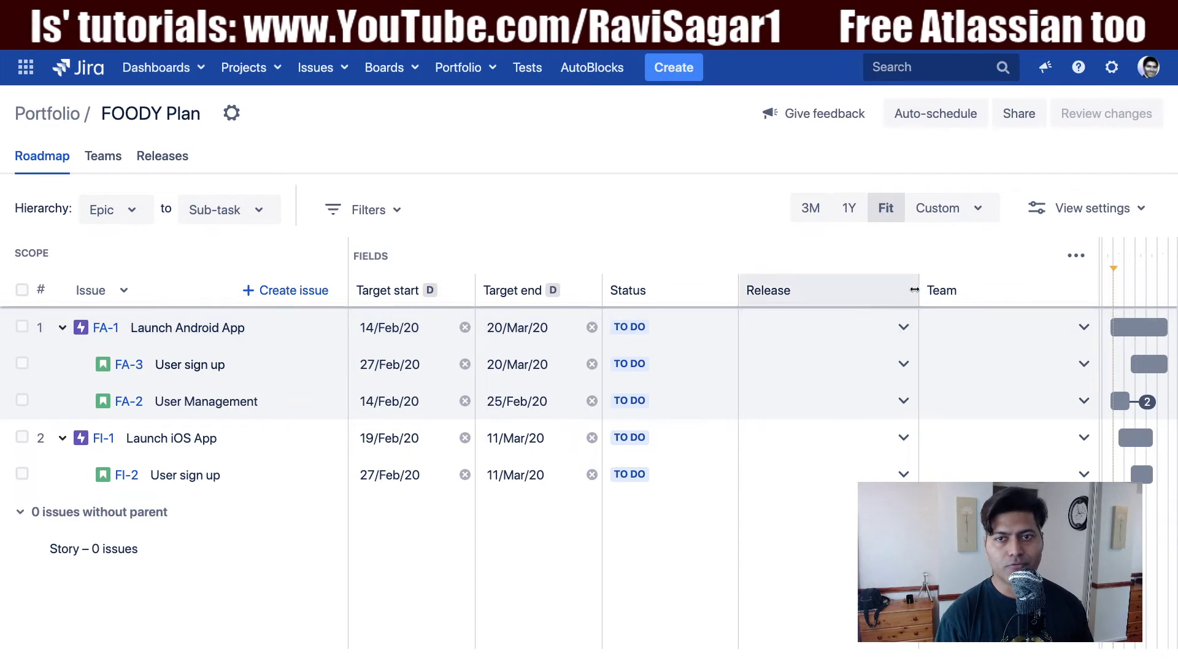
{"action": "left_click_drag", "start_coordinate": [918, 290], "coordinate": [830, 290]}
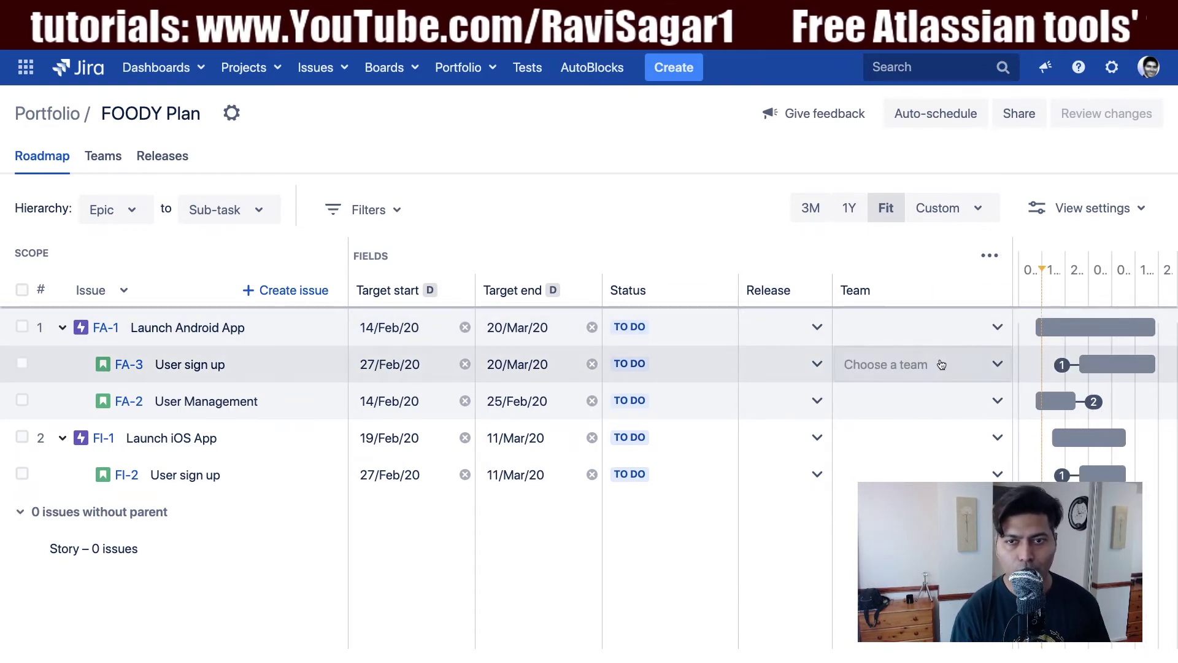
Step: Set Team FOODY Android on stories FA-3 and FA-2, then review the two pending changes
{"action": "left_click", "coordinate": [994, 367]}
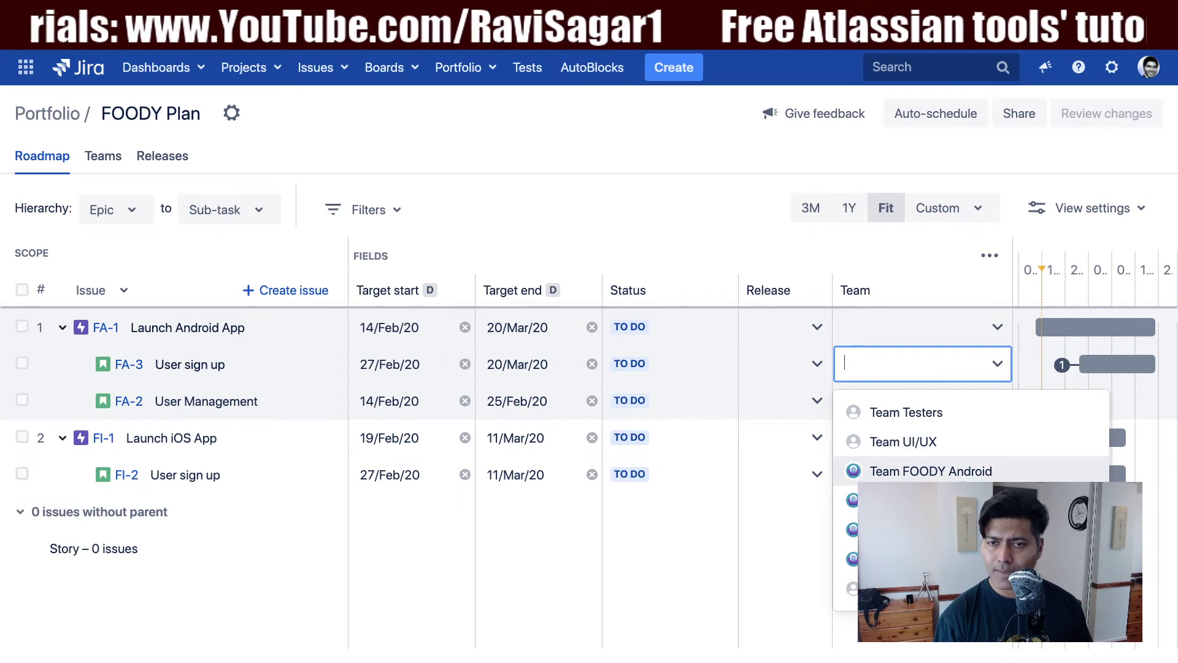
{"action": "left_click", "coordinate": [962, 474]}
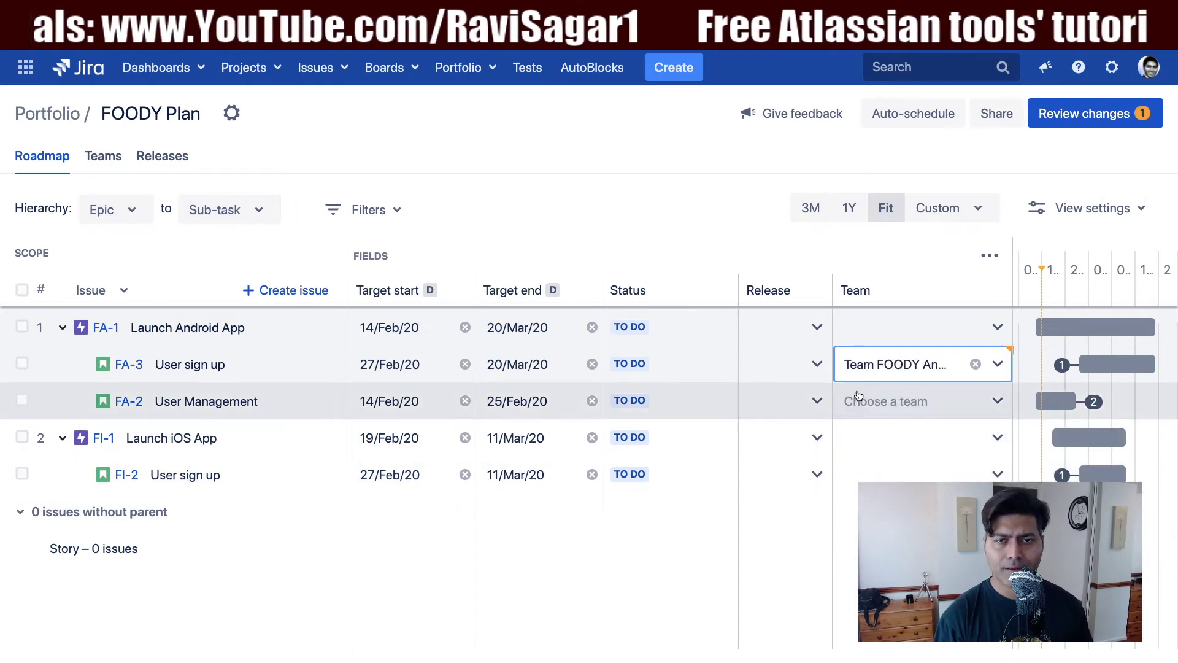
{"action": "left_click", "coordinate": [995, 401]}
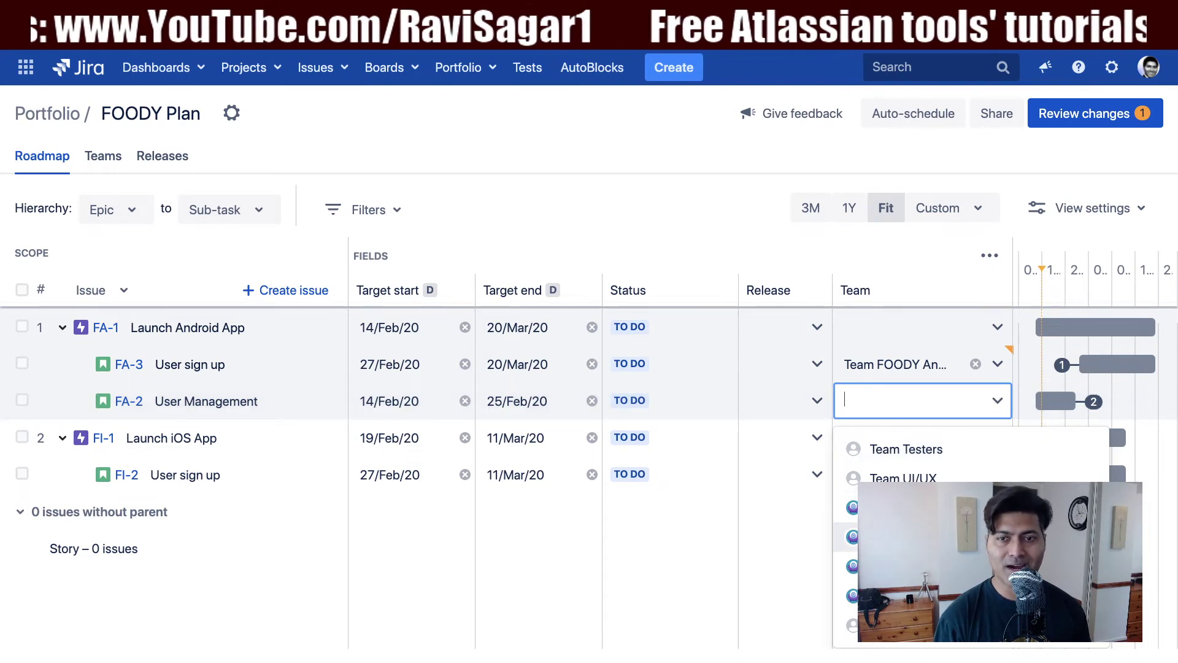
{"action": "left_click", "coordinate": [908, 506]}
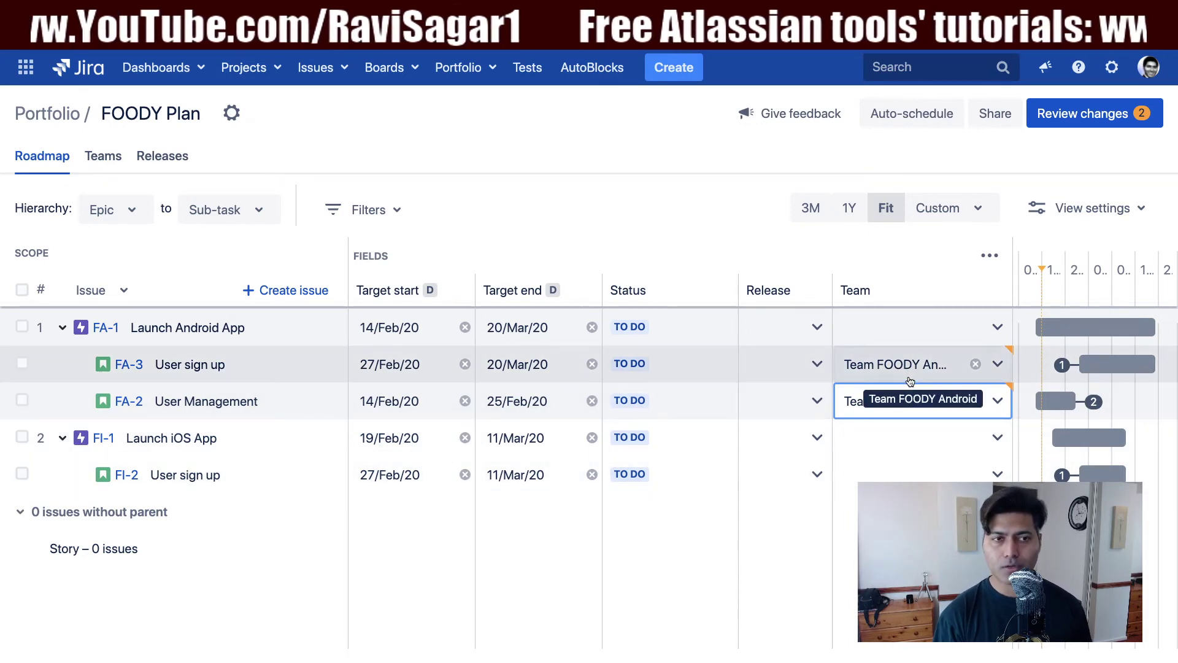
{"action": "left_click", "coordinate": [1094, 114]}
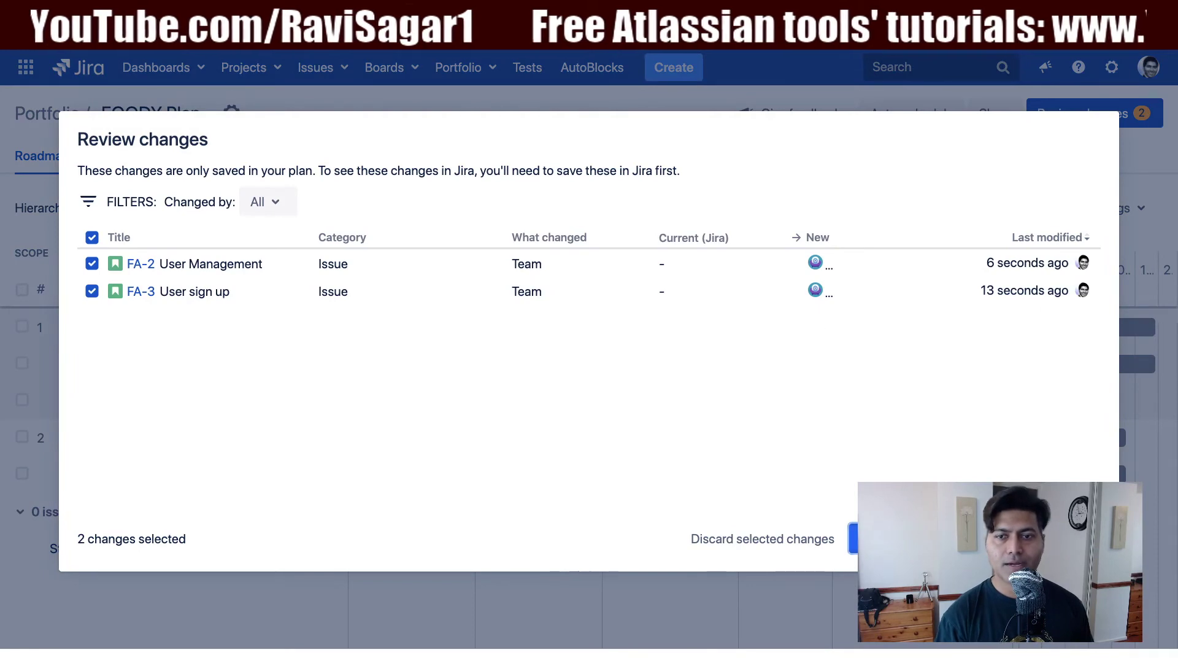
Step: Save both Team FOODY Android changes for FA-2 and FA-3 to Jira
{"action": "left_click", "coordinate": [889, 538]}
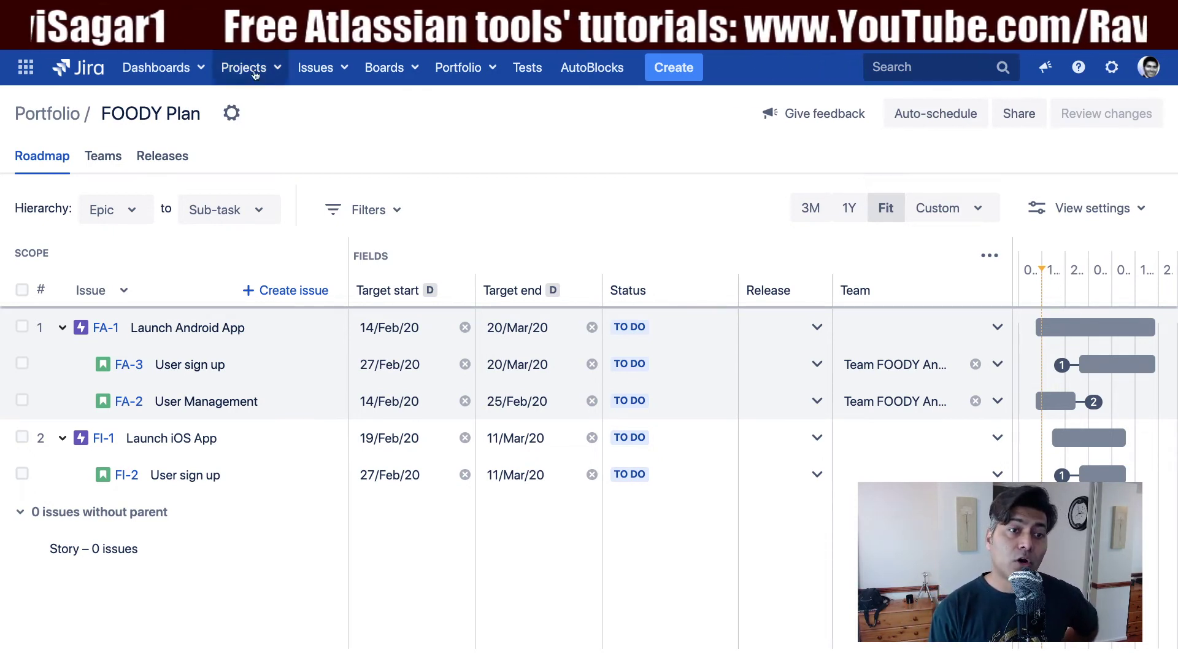
Step: Open issue FA-3 User sign up and check its People details for a Team field
{"action": "left_click", "coordinate": [129, 364]}
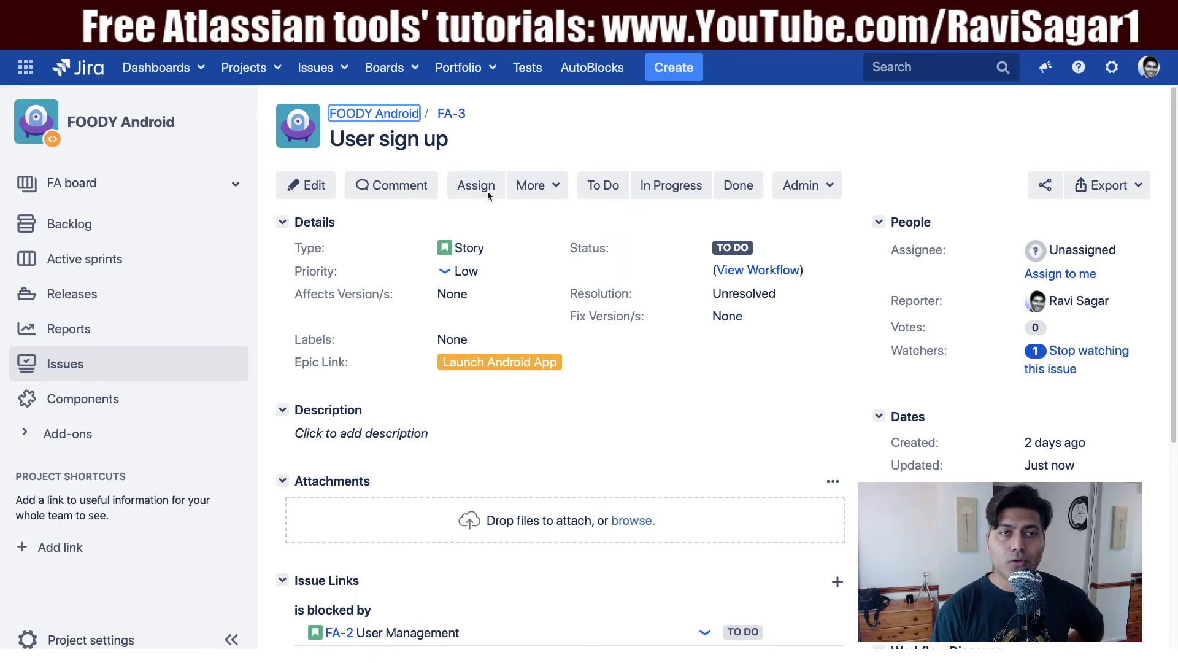
{"action": "left_click", "coordinate": [228, 640]}
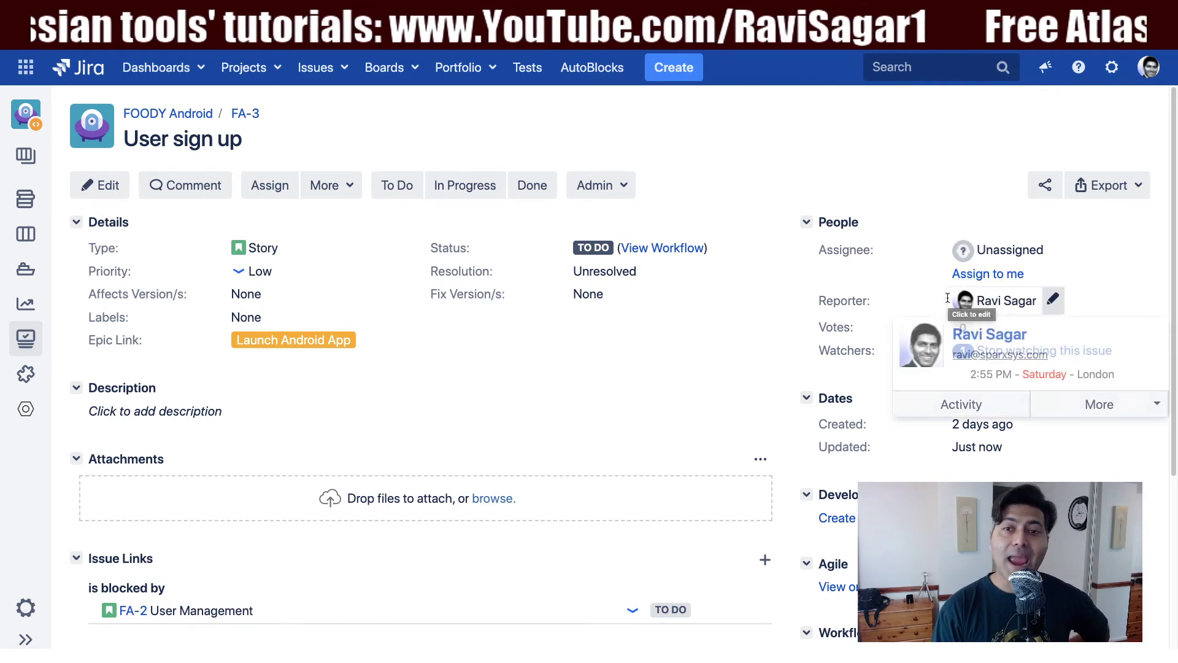
{"action": "scroll", "coordinate": [960, 295], "scroll_direction": "down", "scroll_amount": 3}
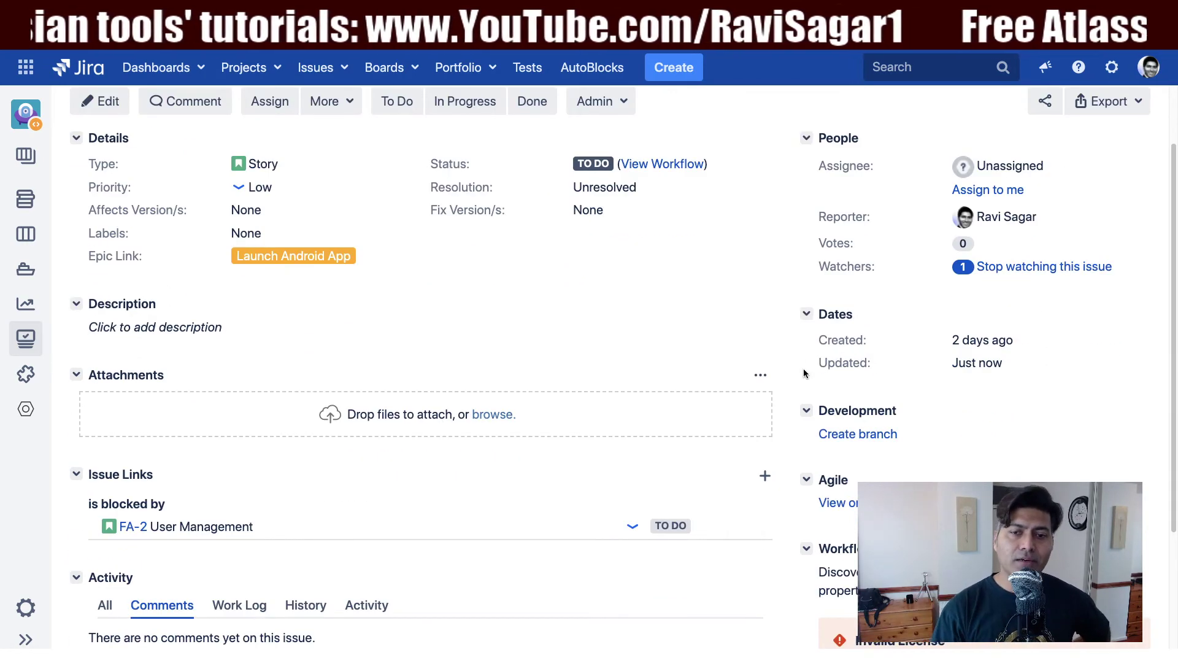
{"action": "scroll", "coordinate": [804, 373], "scroll_direction": "down", "scroll_amount": 3}
{"action": "scroll", "coordinate": [803, 373], "scroll_direction": "up", "scroll_amount": 5}
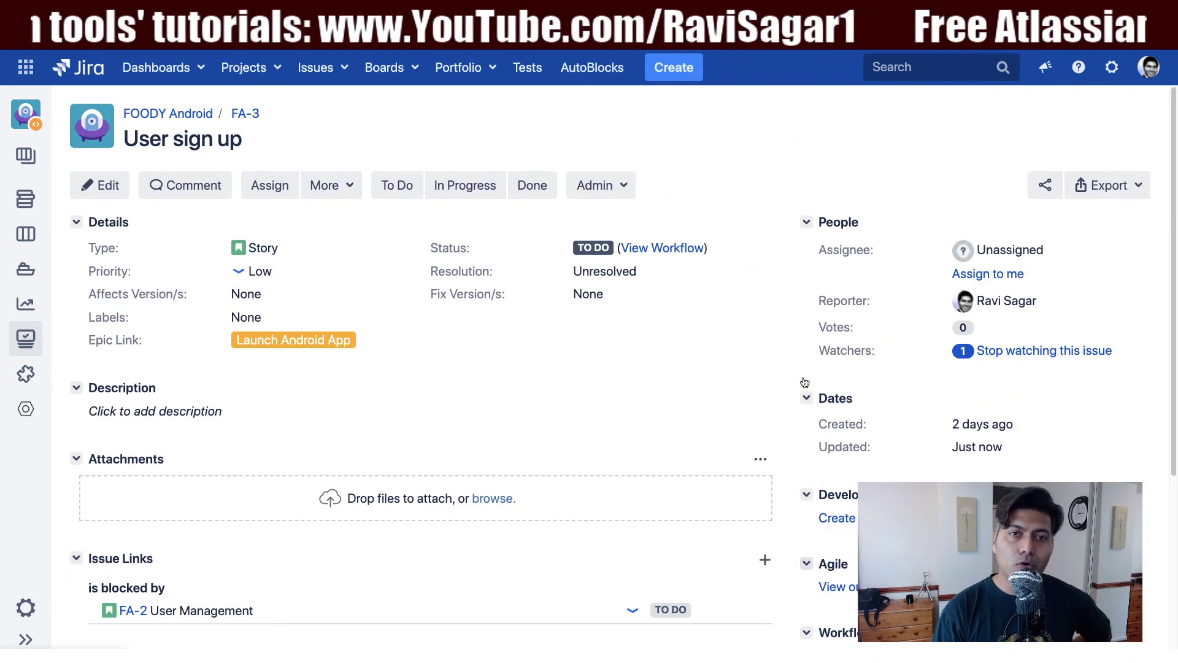
Step: Attempt Admin > Add field, cancel the Administrator Access prompt, and go to project settings
{"action": "left_click", "coordinate": [622, 192]}
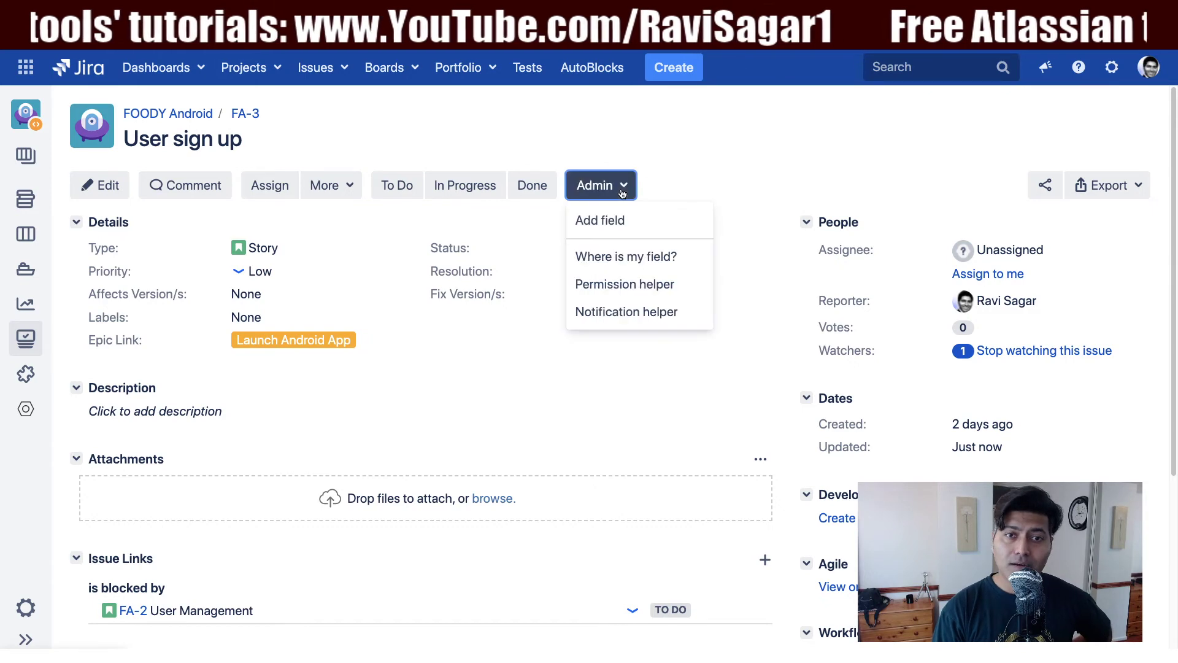
{"action": "left_click", "coordinate": [610, 222]}
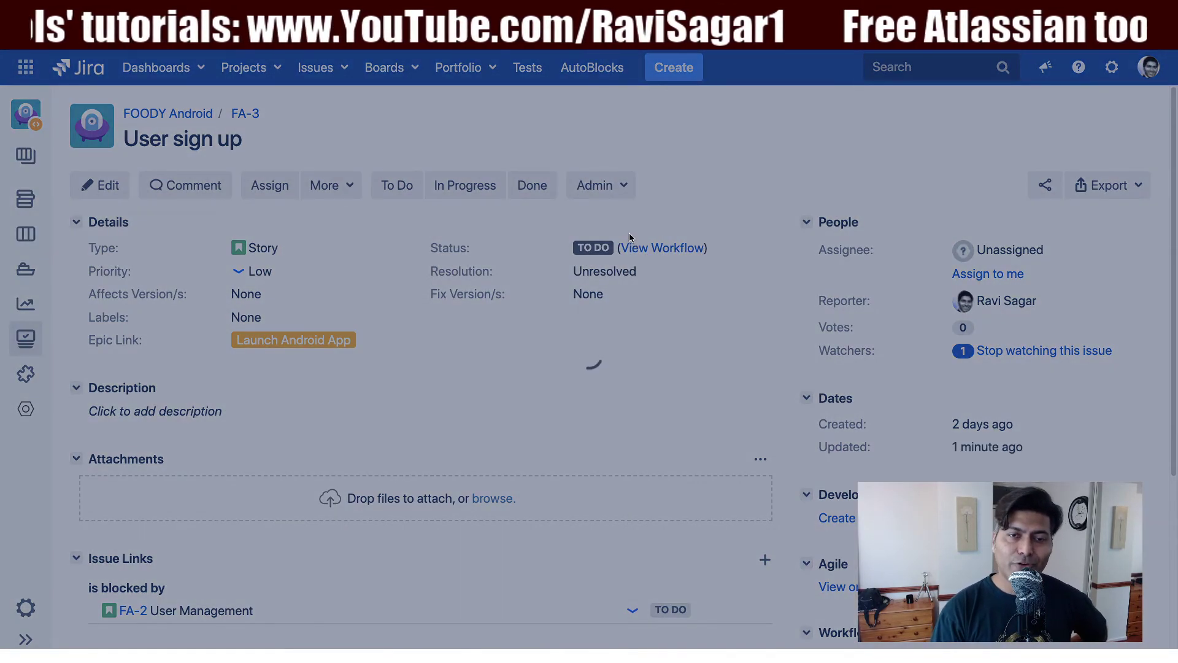
{"action": "left_click", "coordinate": [808, 490]}
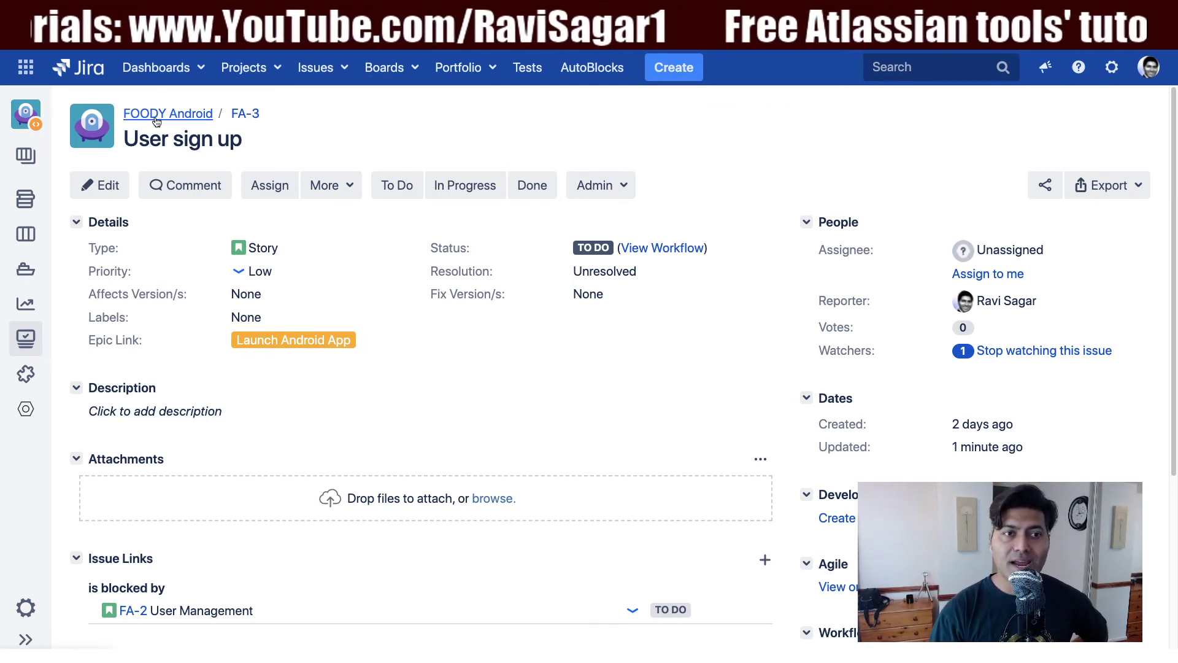
{"action": "left_click", "coordinate": [28, 617]}
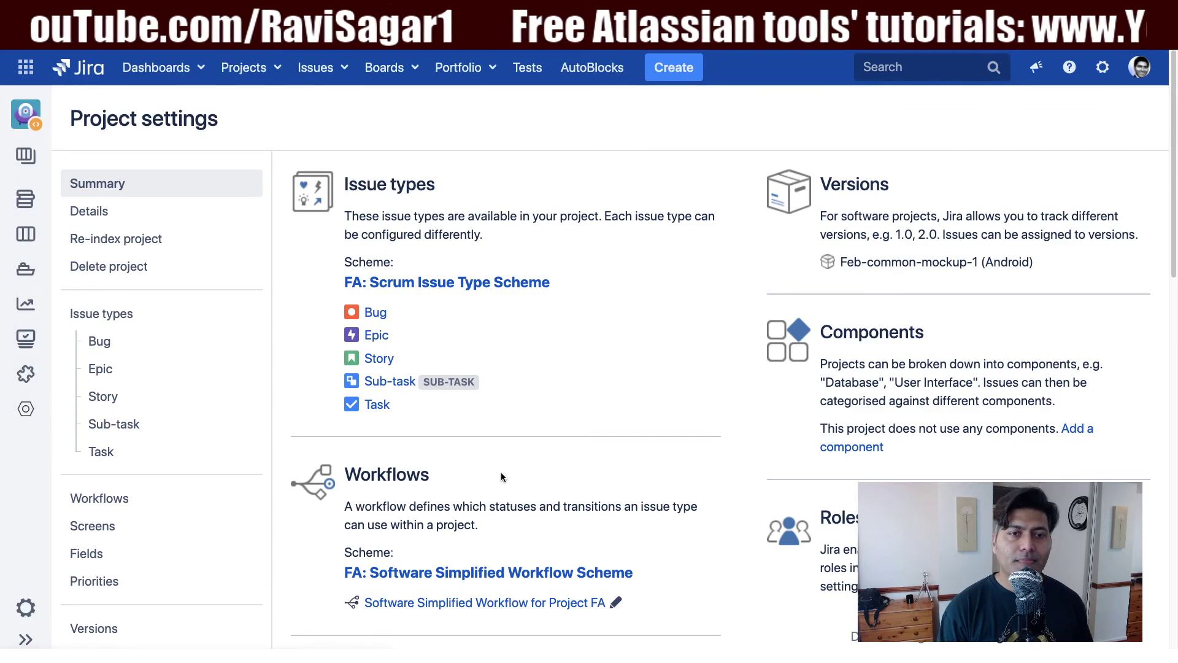
Step: Browse the project's screen schemes and open the FA: Scrum Default Issue Screen field list
{"action": "scroll", "coordinate": [530, 409], "scroll_direction": "down", "scroll_amount": 2}
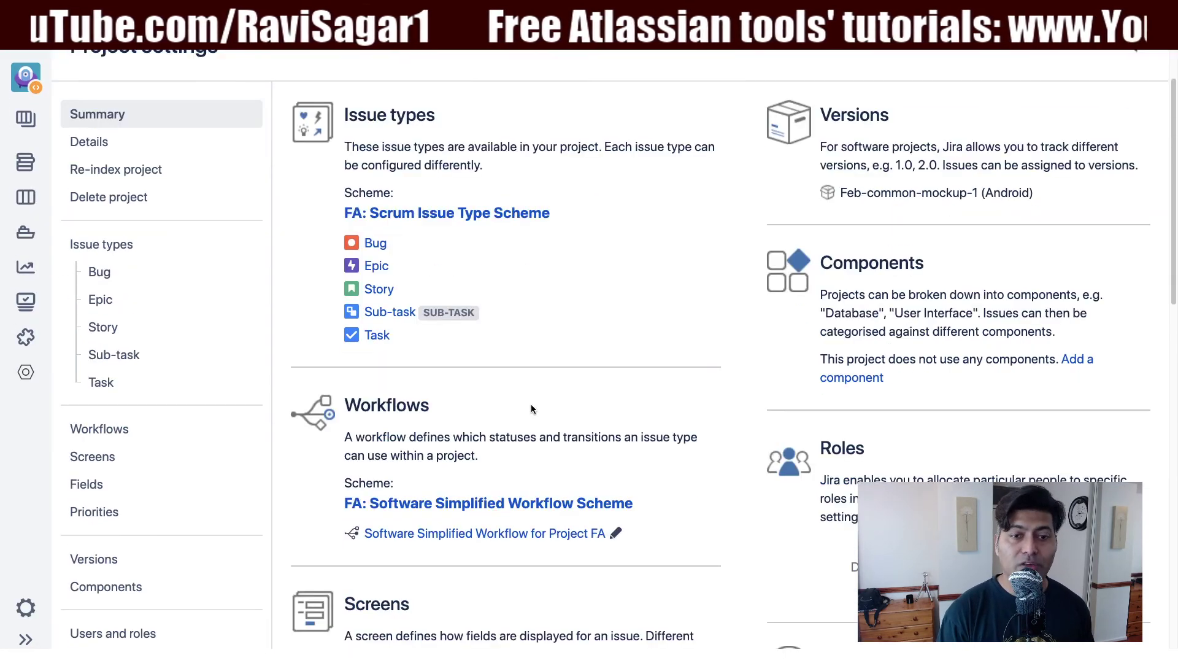
{"action": "scroll", "coordinate": [509, 423], "scroll_direction": "down", "scroll_amount": 5}
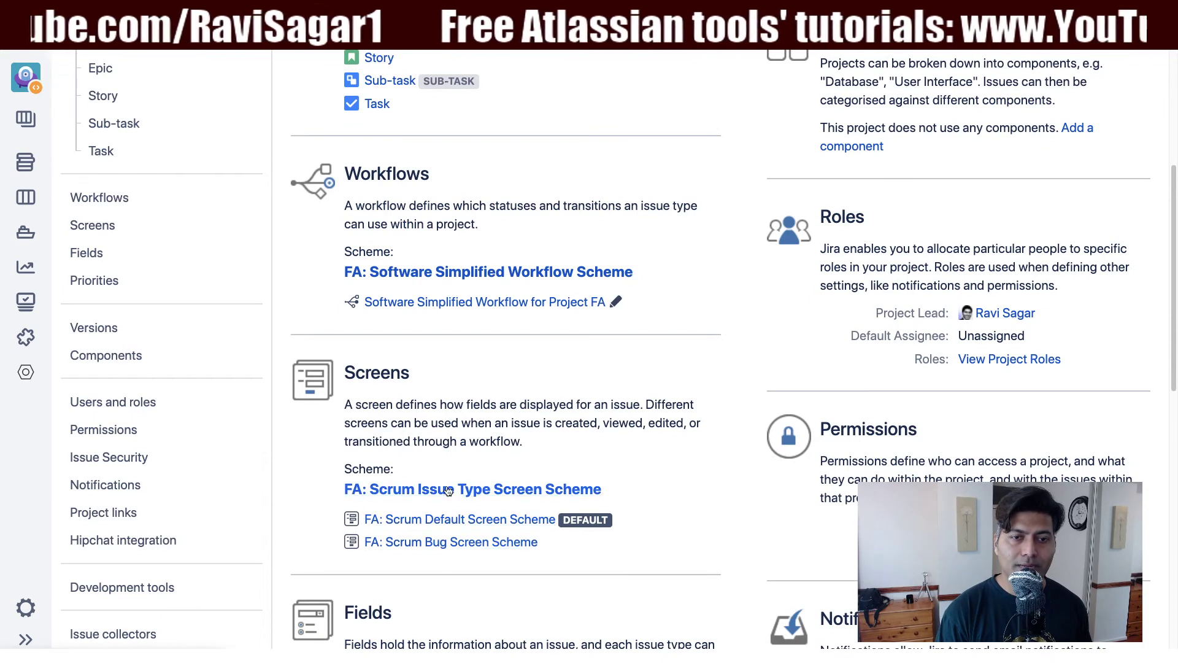
{"action": "left_click", "coordinate": [474, 521]}
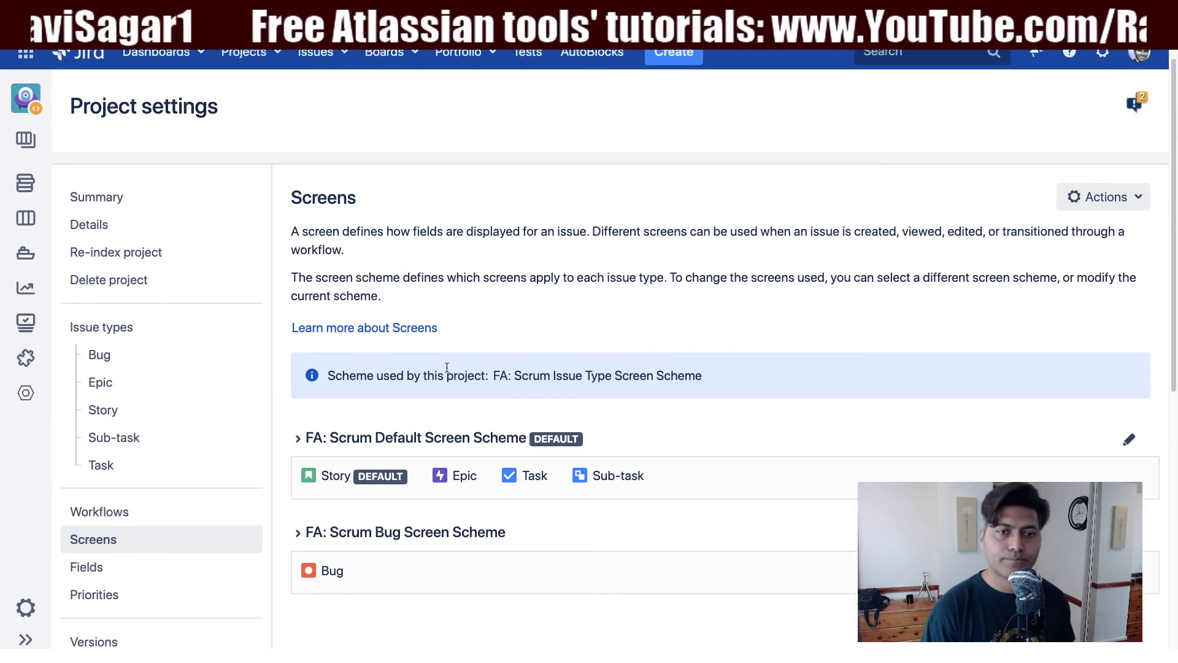
{"action": "left_click", "coordinate": [447, 439]}
{"action": "scroll", "coordinate": [451, 437], "scroll_direction": "down", "scroll_amount": 3}
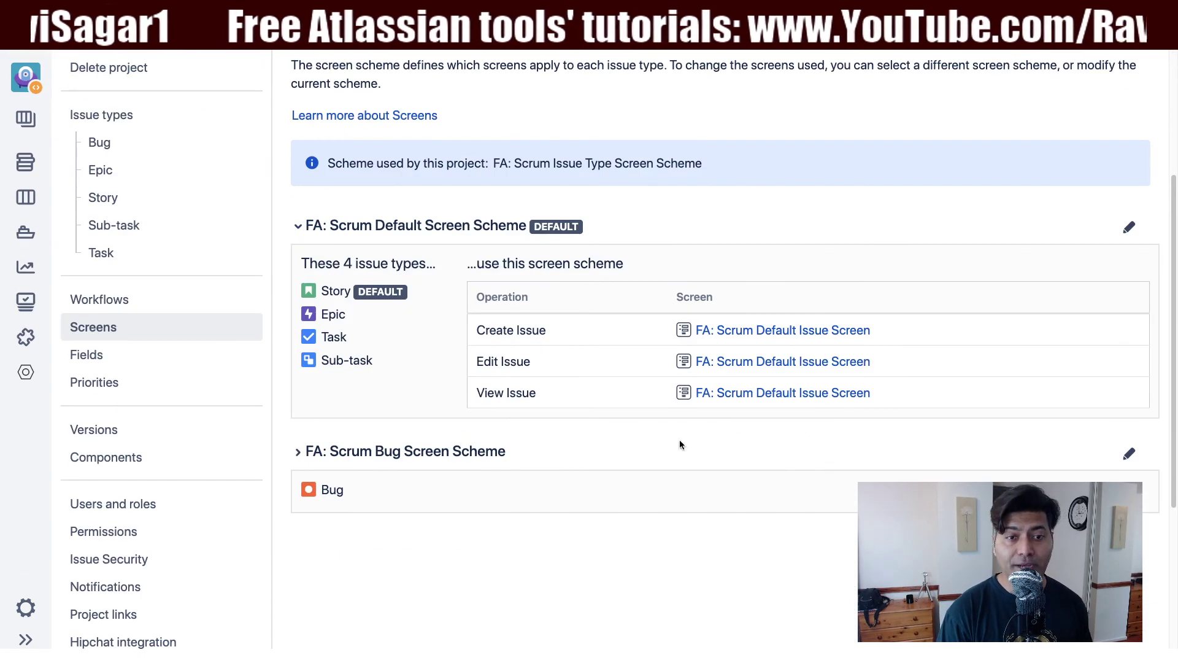
{"action": "left_click", "coordinate": [384, 458]}
{"action": "scroll", "coordinate": [704, 425], "scroll_direction": "down", "scroll_amount": 1}
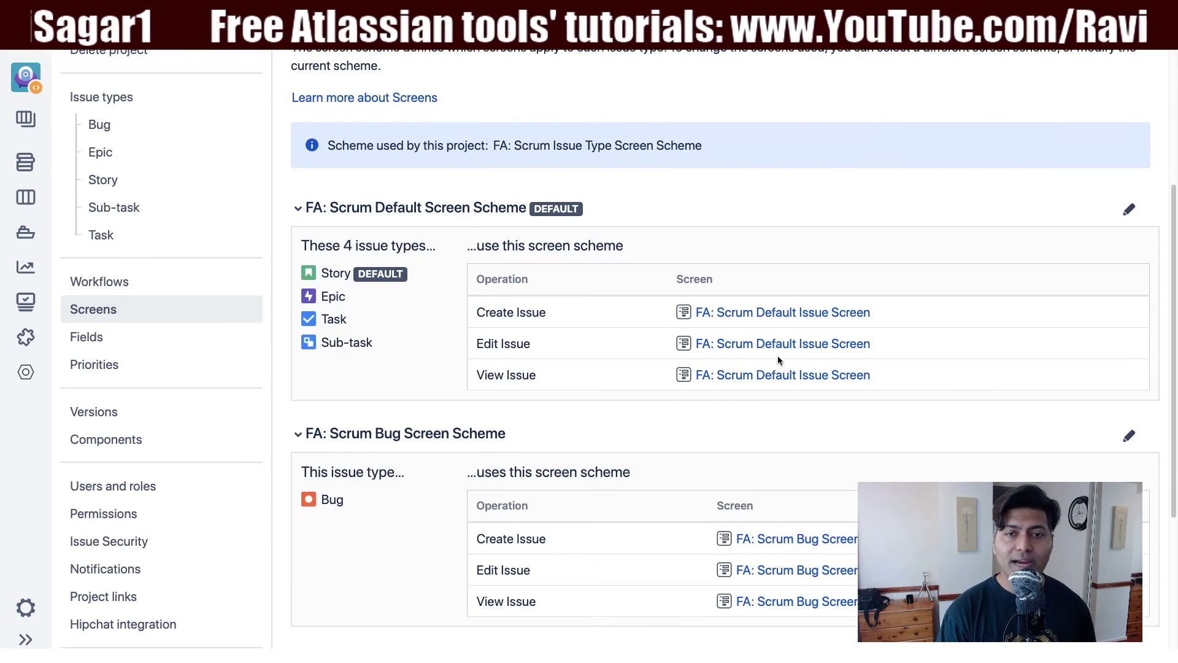
{"action": "left_click", "coordinate": [764, 314]}
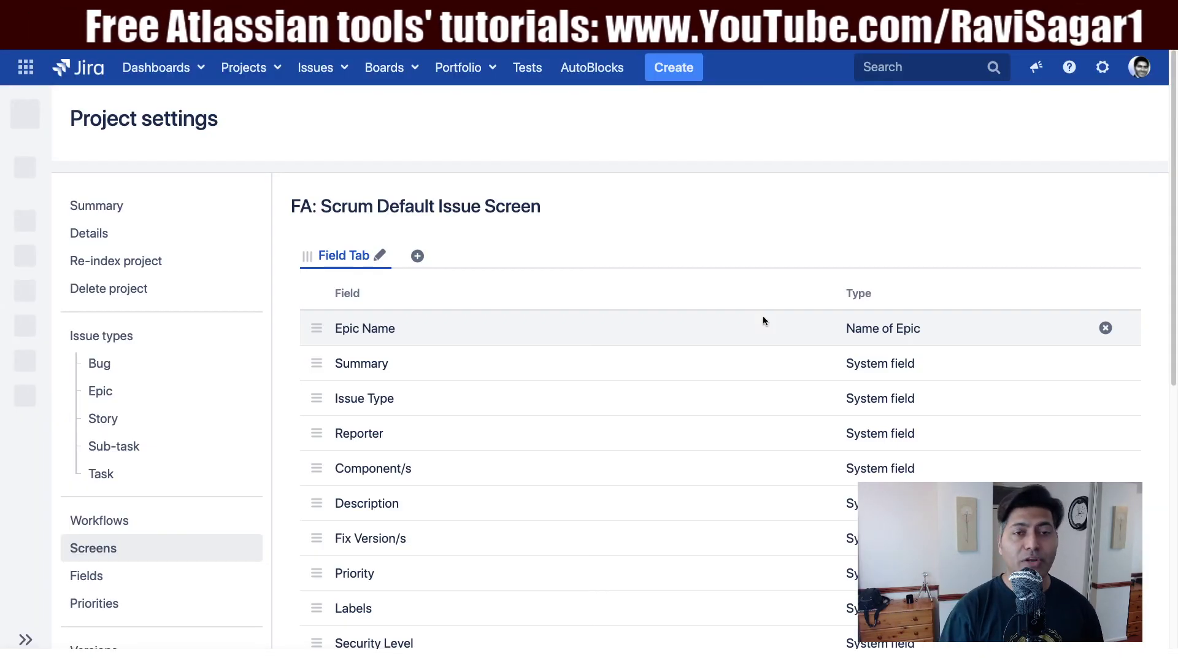
Step: Choose Team in the Field name box and add it to the FA: Scrum Default Issue Screen
{"action": "scroll", "coordinate": [634, 400], "scroll_direction": "down", "scroll_amount": 6}
{"action": "left_click", "coordinate": [428, 476]}
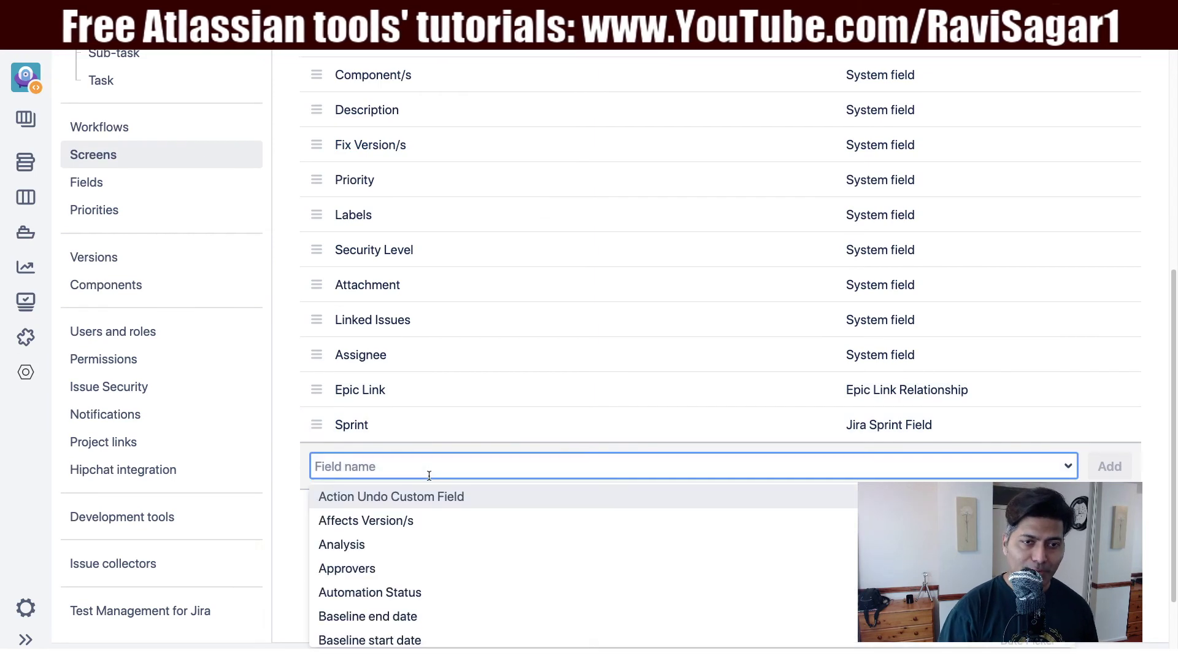
{"action": "type", "text": "Team"}
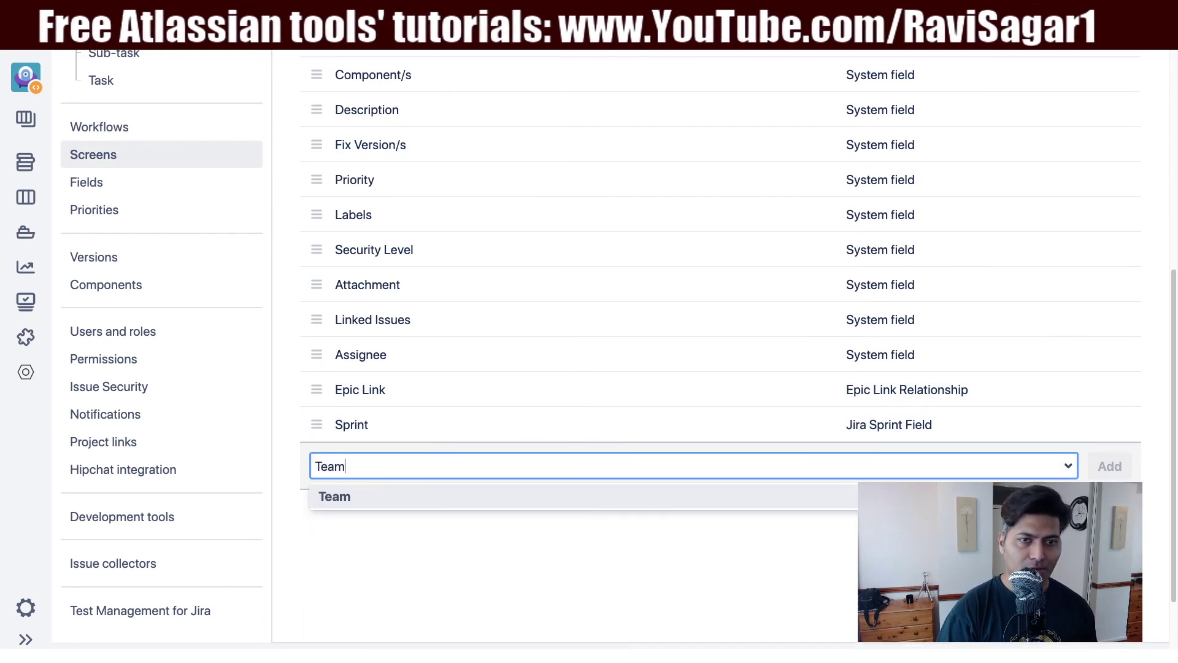
{"action": "left_click", "coordinate": [390, 496]}
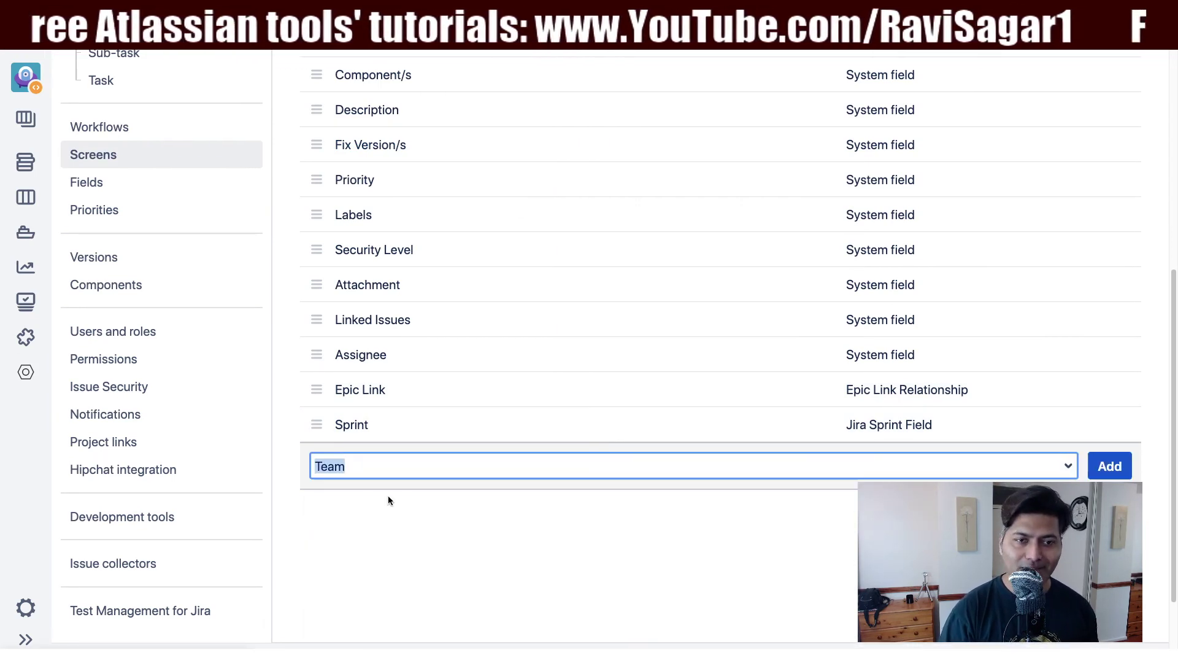
{"action": "left_click", "coordinate": [1109, 466]}
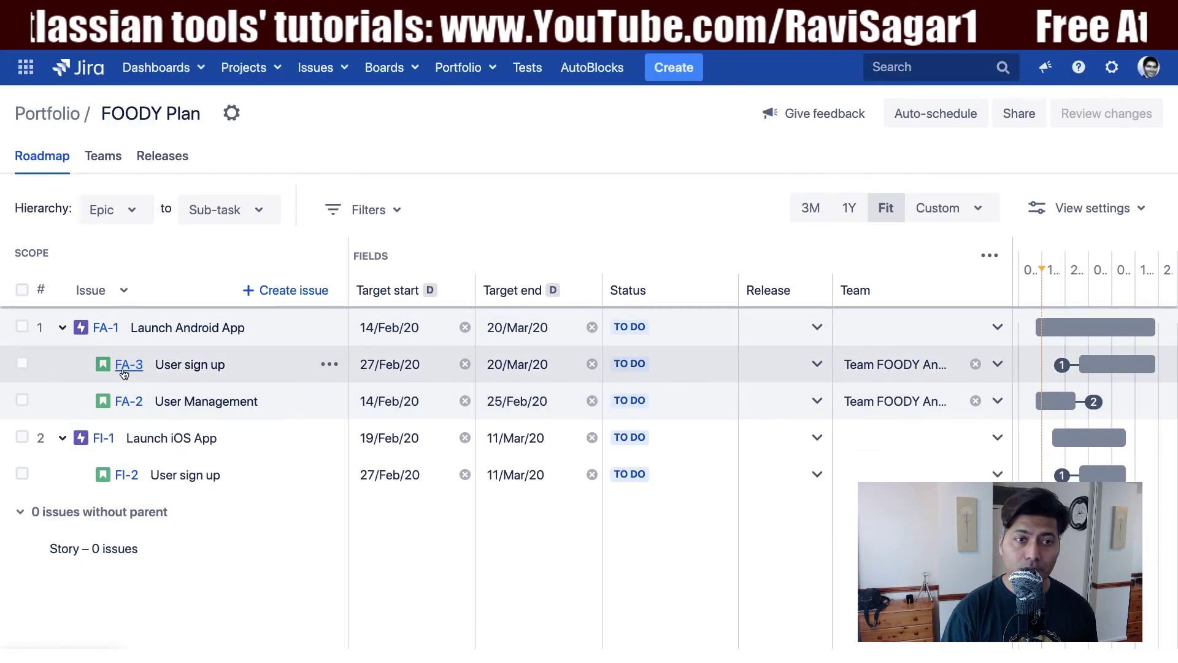
{"action": "left_click", "coordinate": [124, 368]}
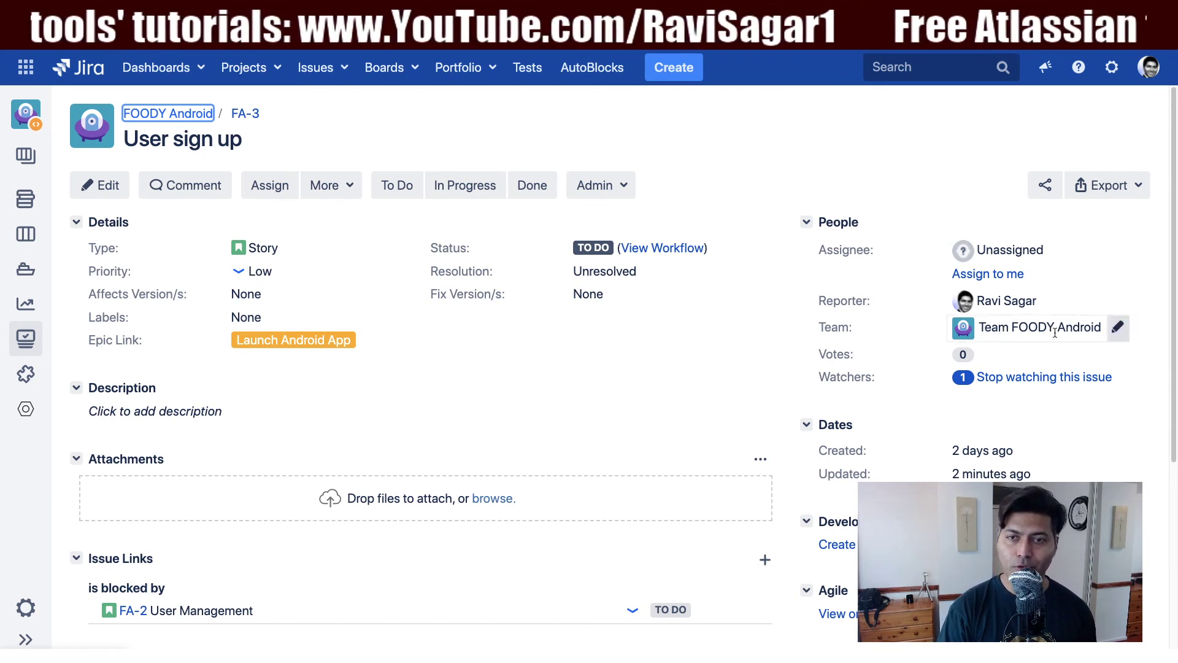
{"action": "left_click", "coordinate": [1117, 329]}
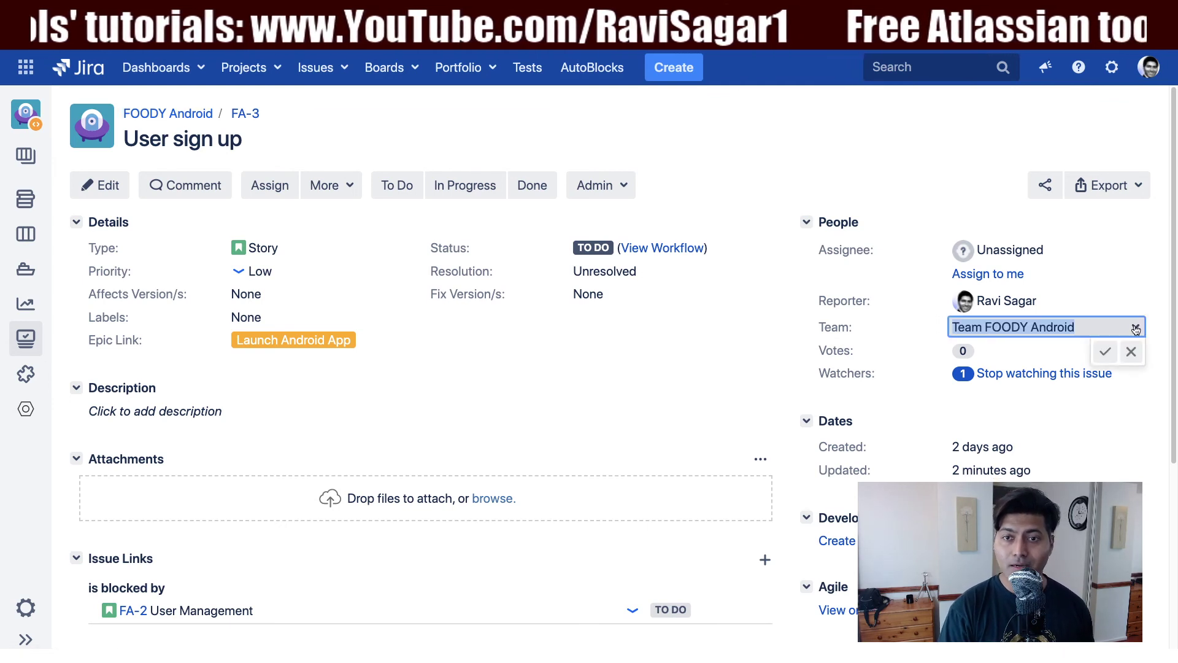
{"action": "left_click", "coordinate": [1134, 329]}
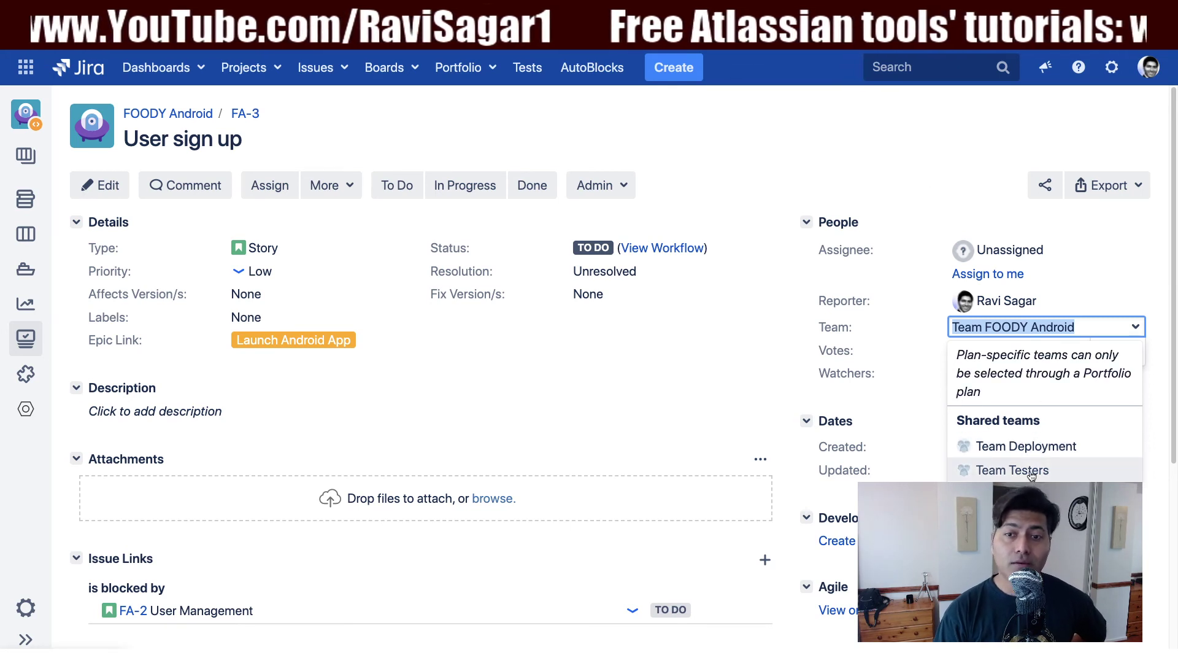
{"action": "left_click", "coordinate": [827, 175]}
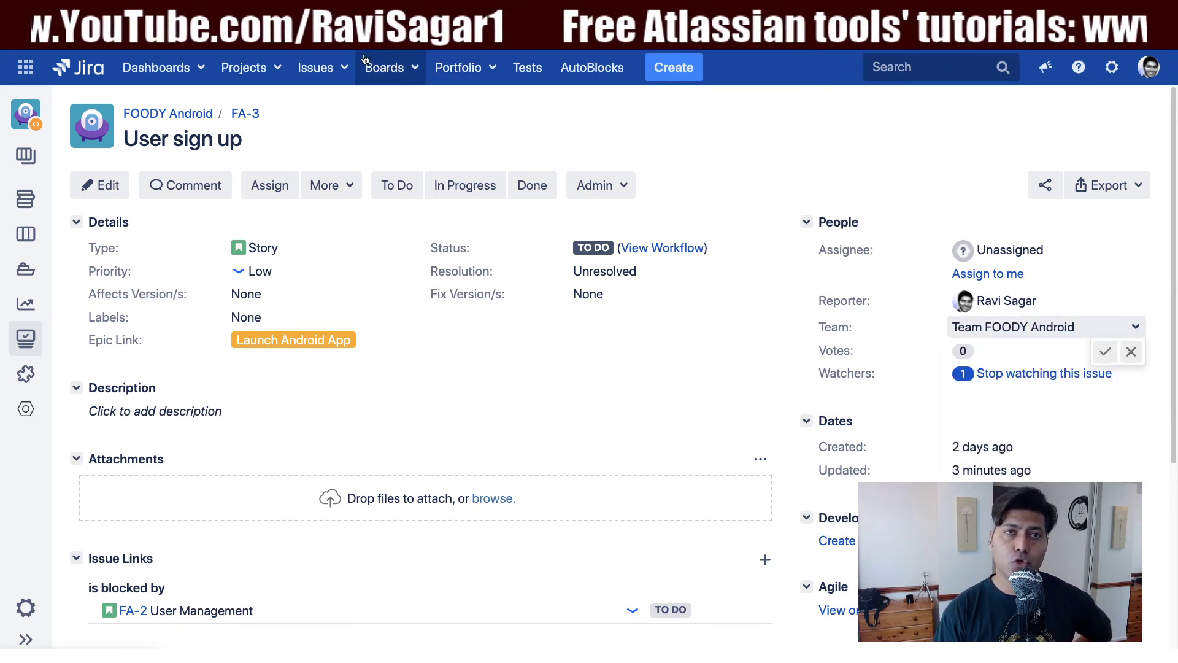
{"action": "mouse_move", "coordinate": [368, 1]}
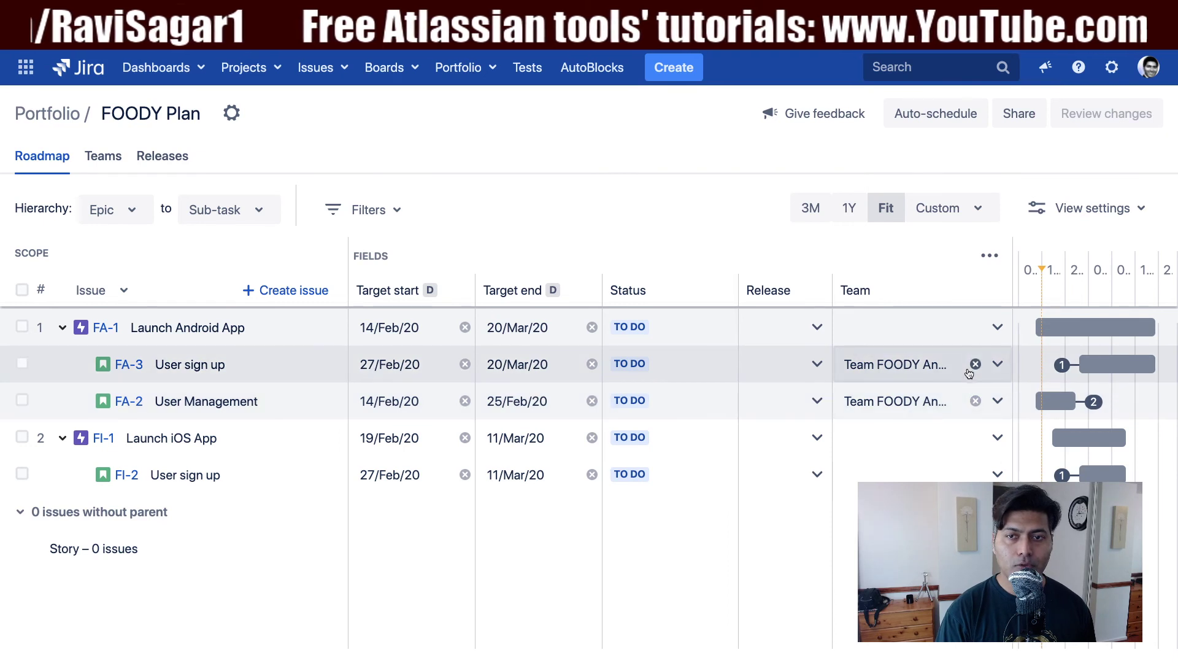
Step: Set FA-3 User sign up's Team to Team FOODY iOS and save the change to Jira
{"action": "left_click", "coordinate": [997, 364]}
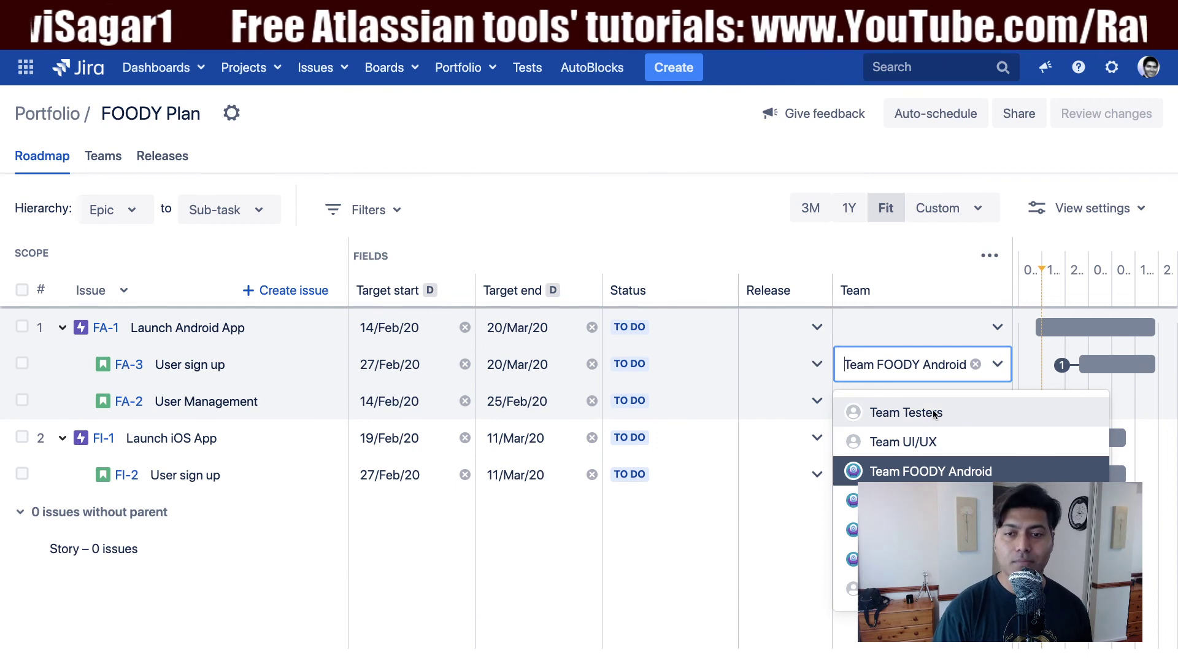
{"action": "left_click", "coordinate": [957, 500]}
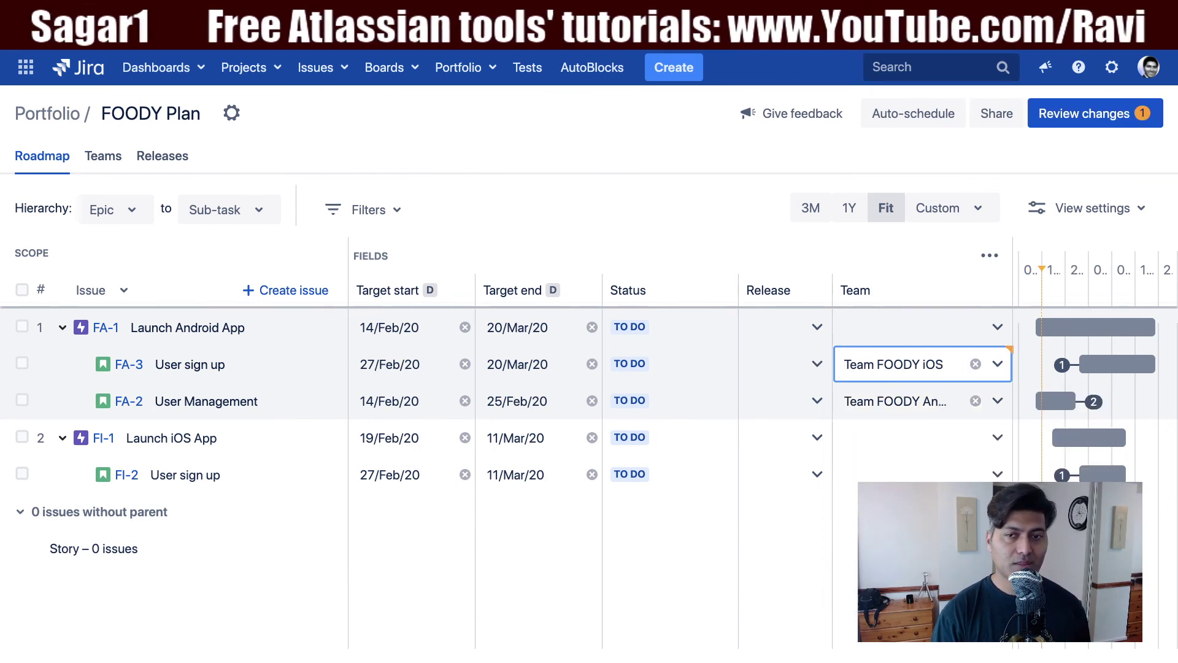
{"action": "left_click", "coordinate": [1092, 127]}
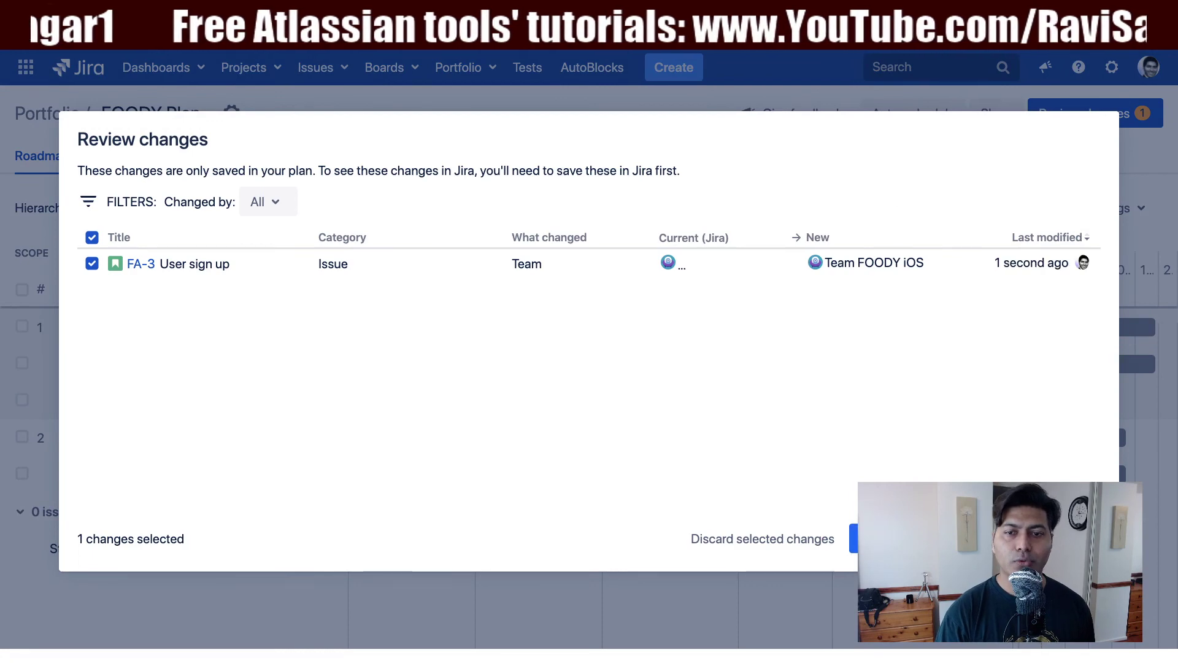
{"action": "left_click", "coordinate": [883, 538]}
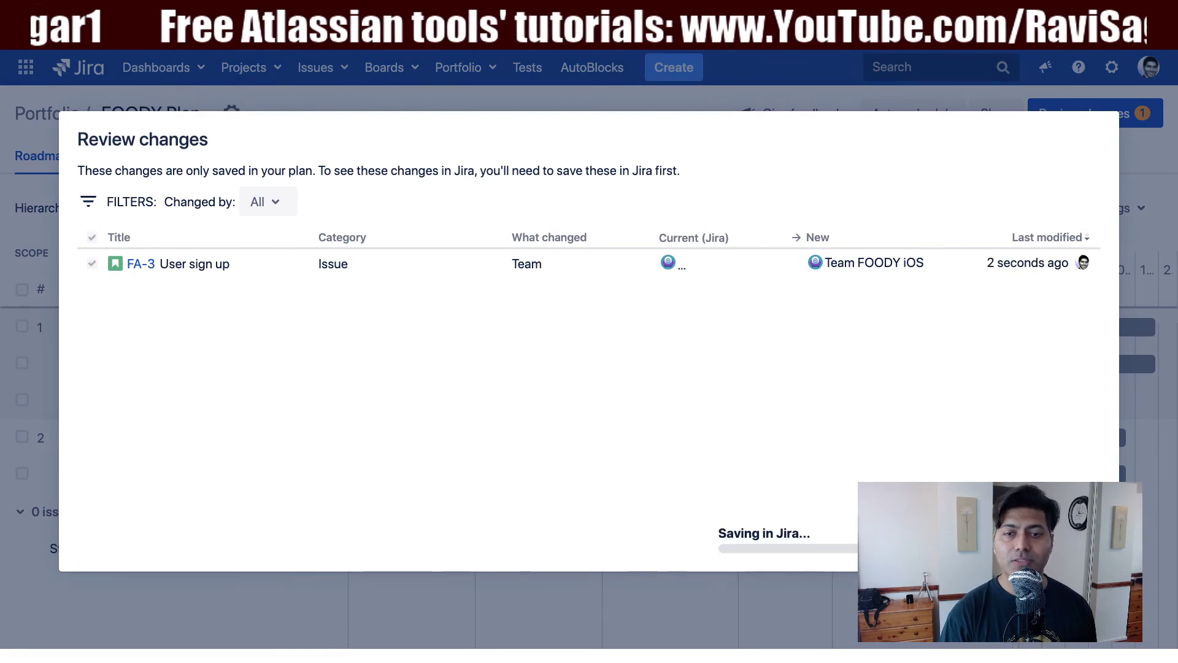